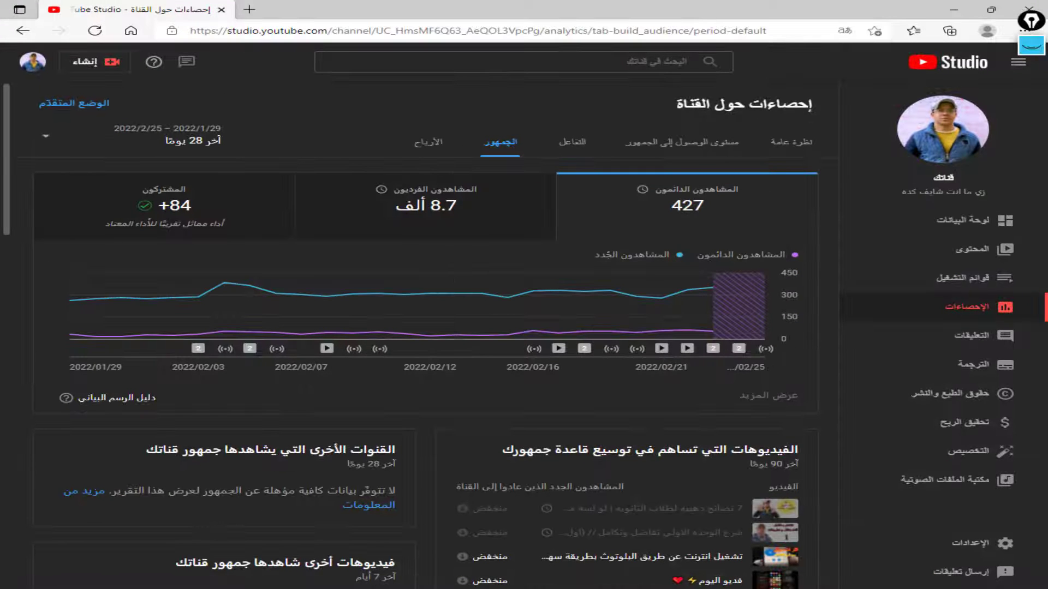
{"action": "left_click", "coordinate": [647, 422]}
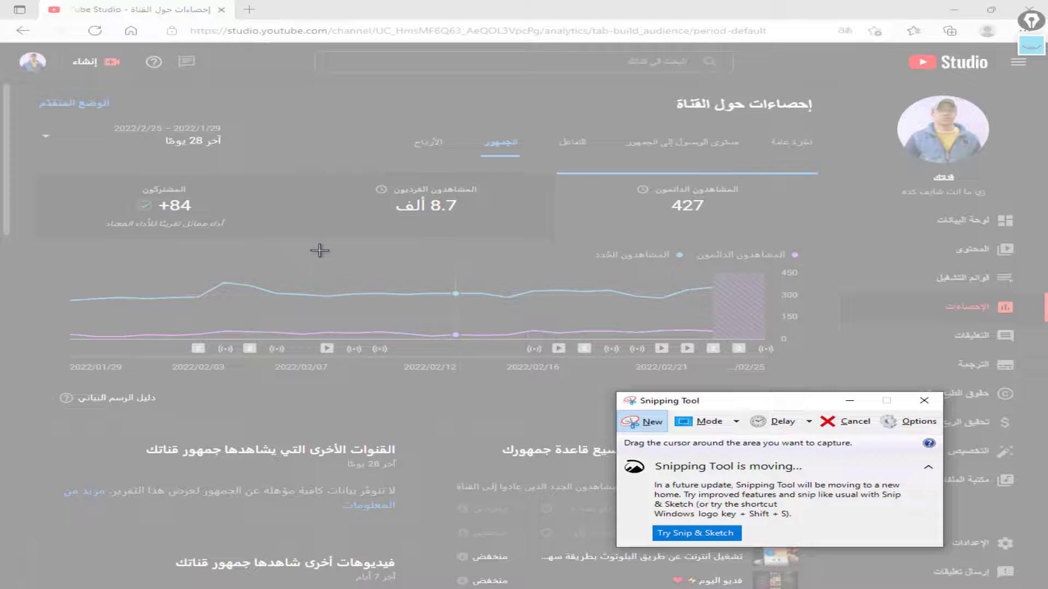
{"action": "left_click_drag", "start_coordinate": [296, 239], "coordinate": [821, 172]}
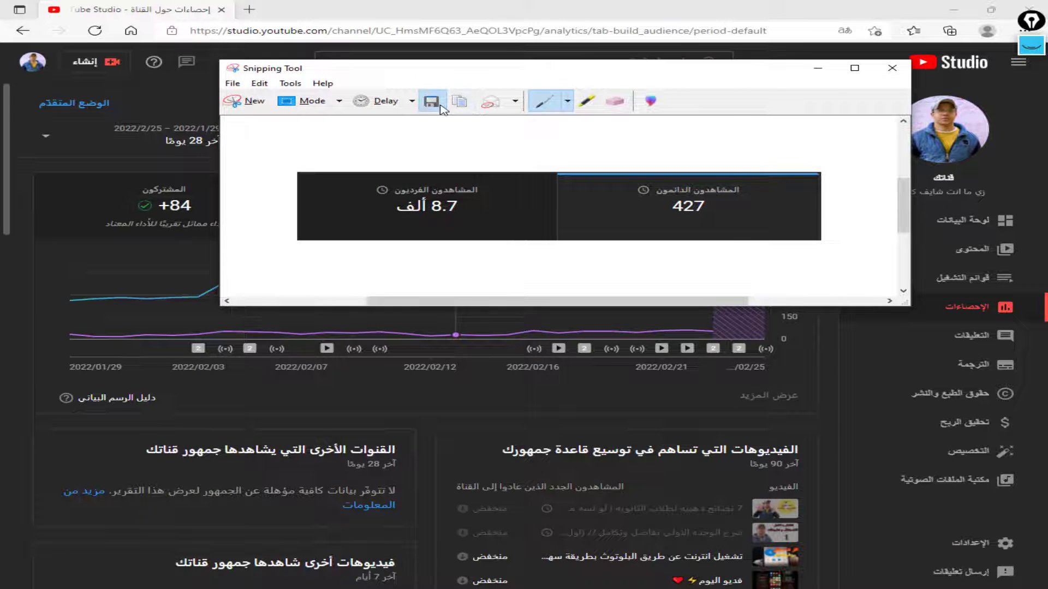
{"action": "left_click", "coordinate": [431, 102]}
{"action": "type", "text": "5555555555555555555"}
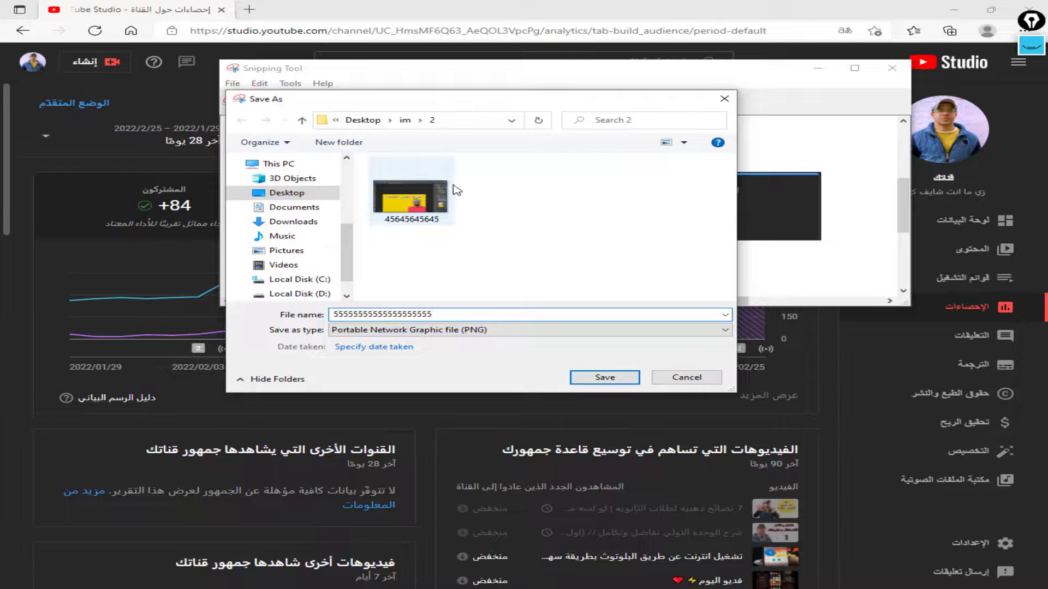
{"action": "key", "text": "Return"}
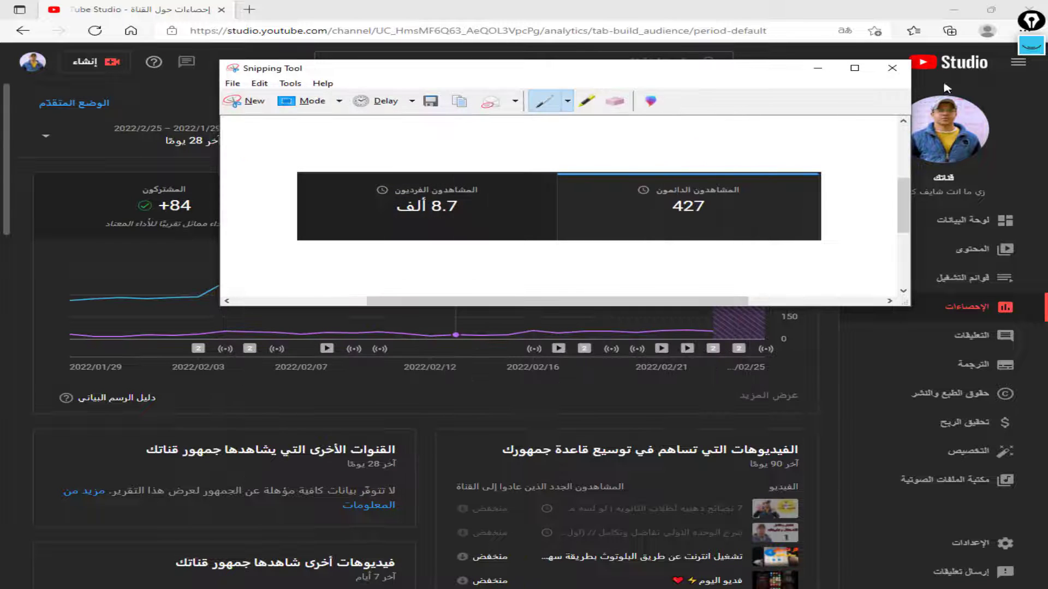
{"action": "left_click", "coordinate": [895, 71]}
{"action": "left_click", "coordinate": [791, 143]}
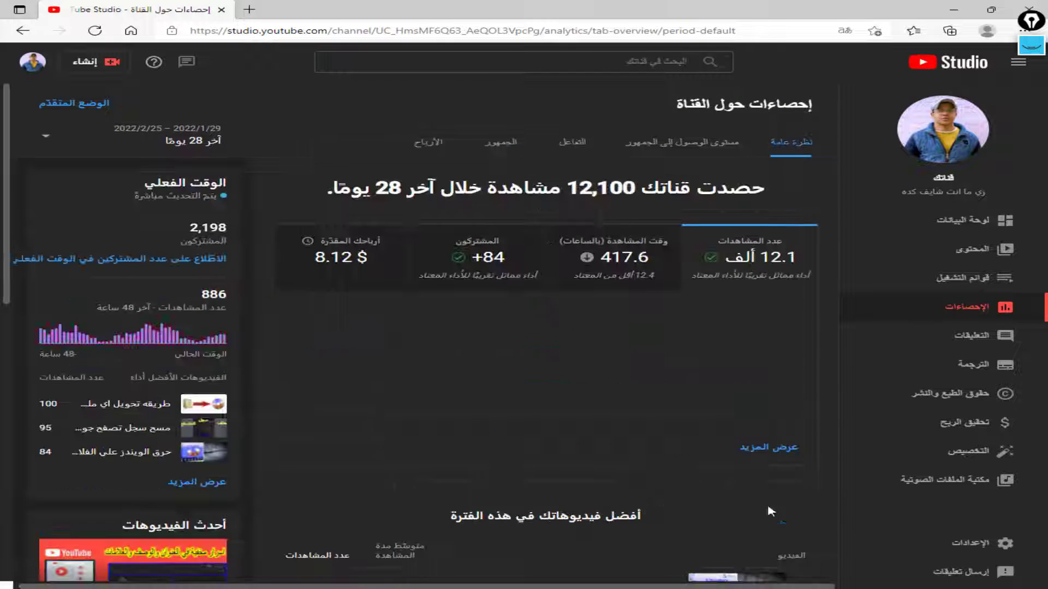
{"action": "left_click", "coordinate": [604, 587]}
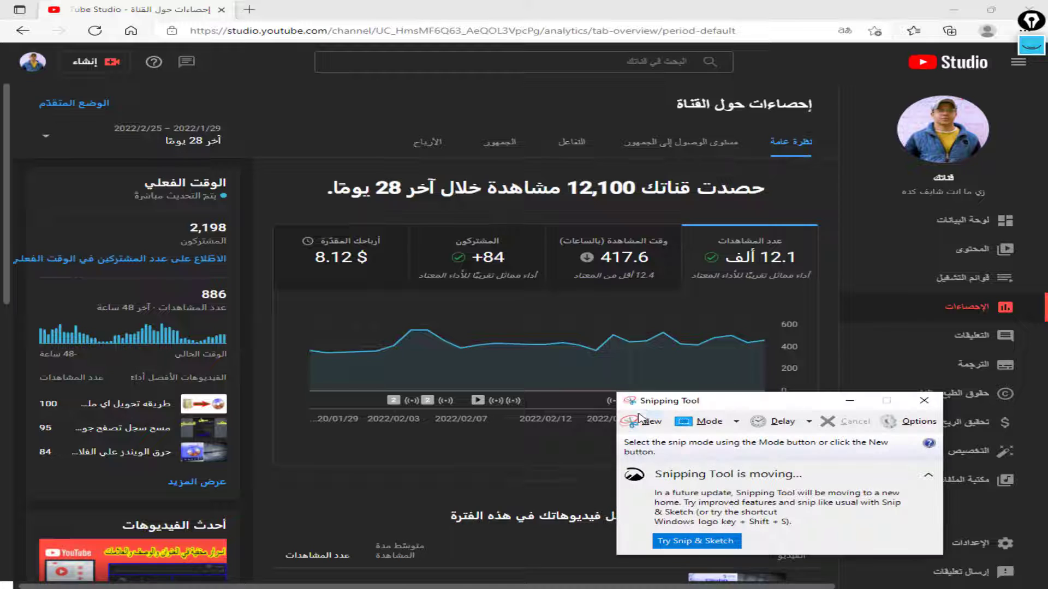
{"action": "left_click", "coordinate": [640, 419]}
{"action": "left_click_drag", "start_coordinate": [683, 286], "coordinate": [821, 229]}
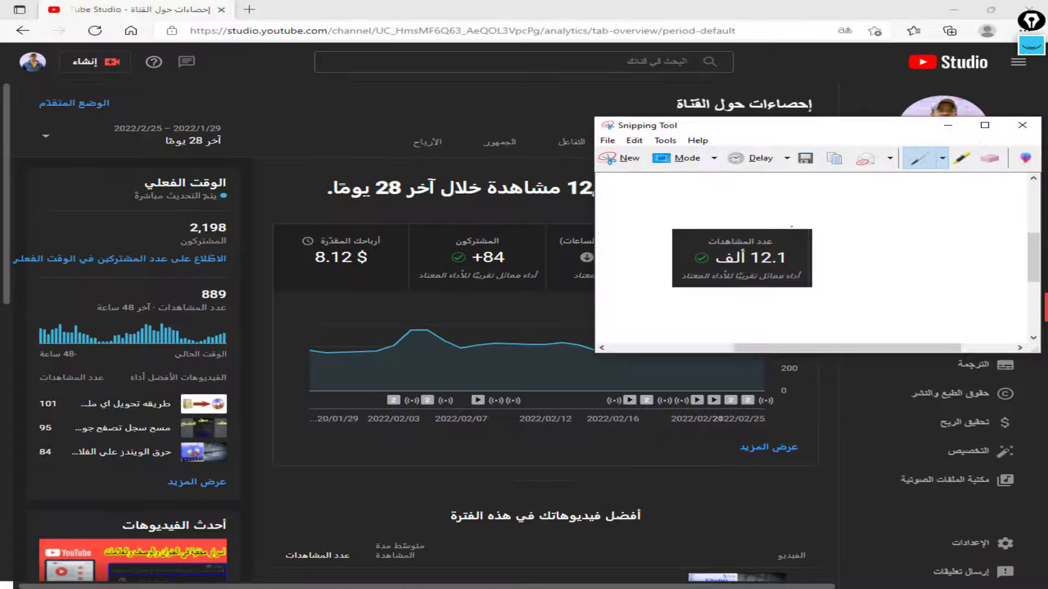
{"action": "left_click", "coordinate": [804, 163]}
{"action": "type", "text": "4356456456546"}
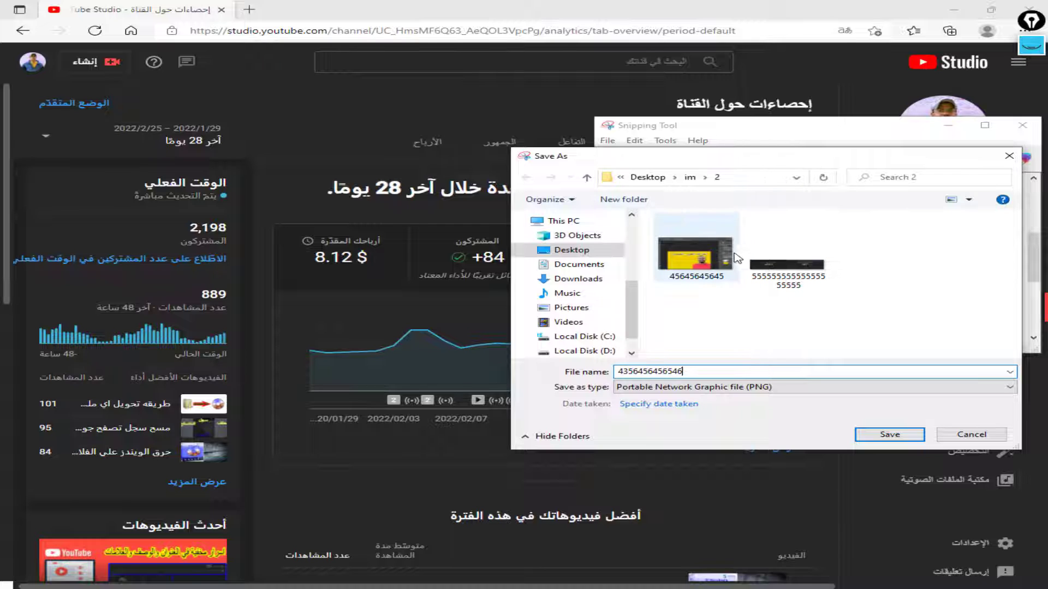
{"action": "key", "text": "Return"}
{"action": "left_click", "coordinate": [1021, 126]}
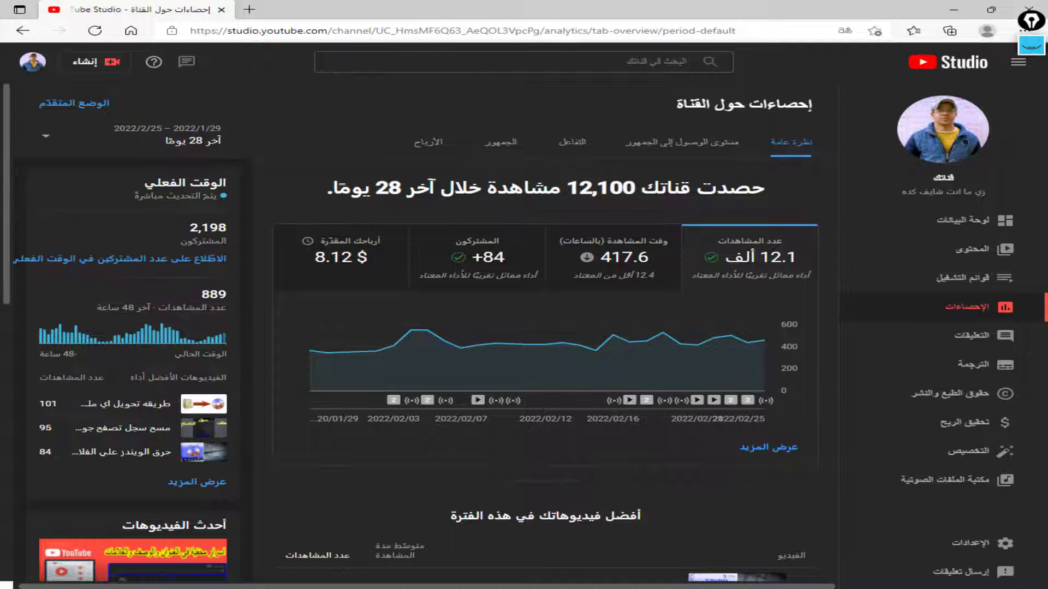
{"action": "key", "text": "alt+Tab"}
{"action": "key", "text": "ctrl+o"}
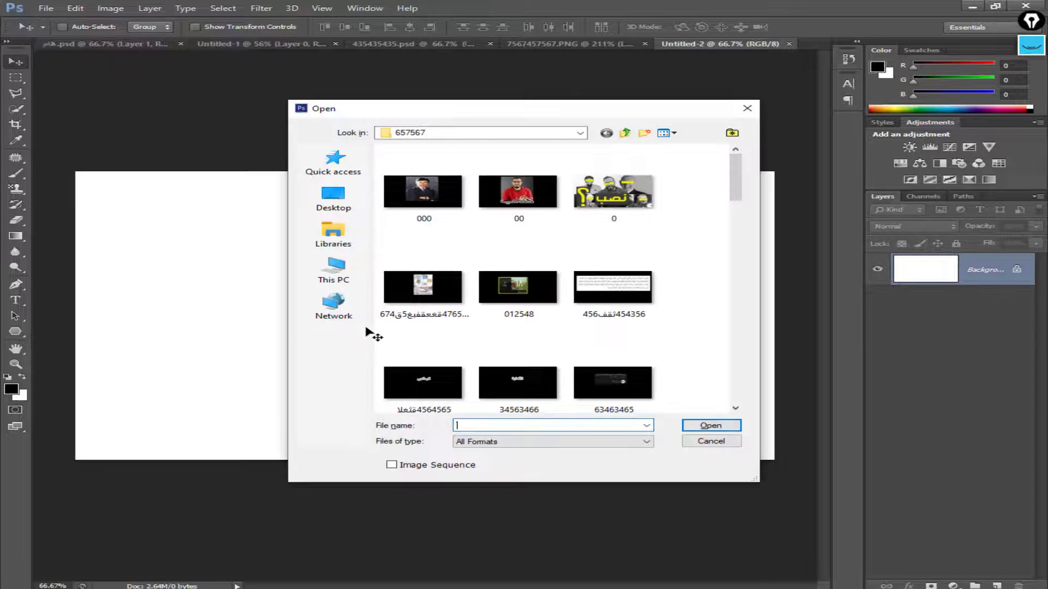
{"action": "left_click", "coordinate": [365, 205]}
{"action": "scroll", "coordinate": [562, 352], "scroll_direction": "down", "scroll_amount": 5}
{"action": "double_click", "coordinate": [475, 355]}
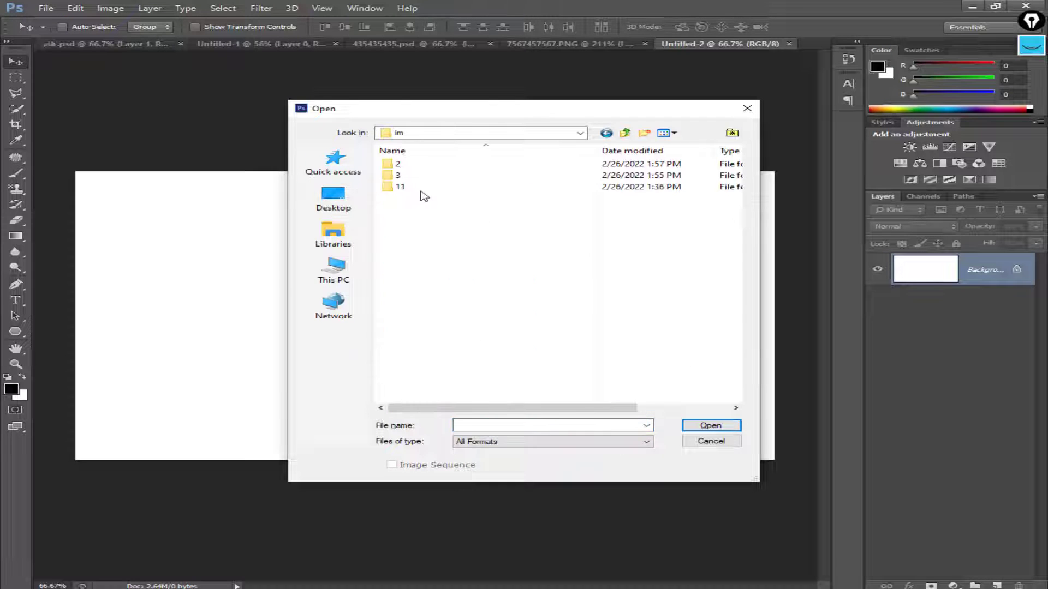
{"action": "double_click", "coordinate": [417, 163]}
{"action": "left_click", "coordinate": [506, 186]}
{"action": "left_click", "coordinate": [592, 186], "text": "ctrl"}
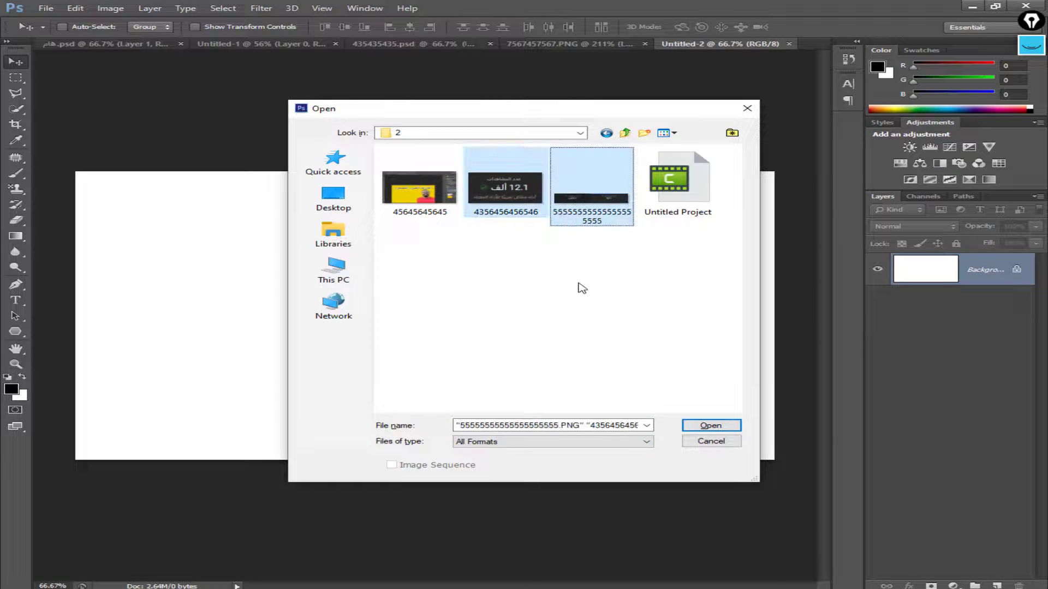
{"action": "key", "text": "Return"}
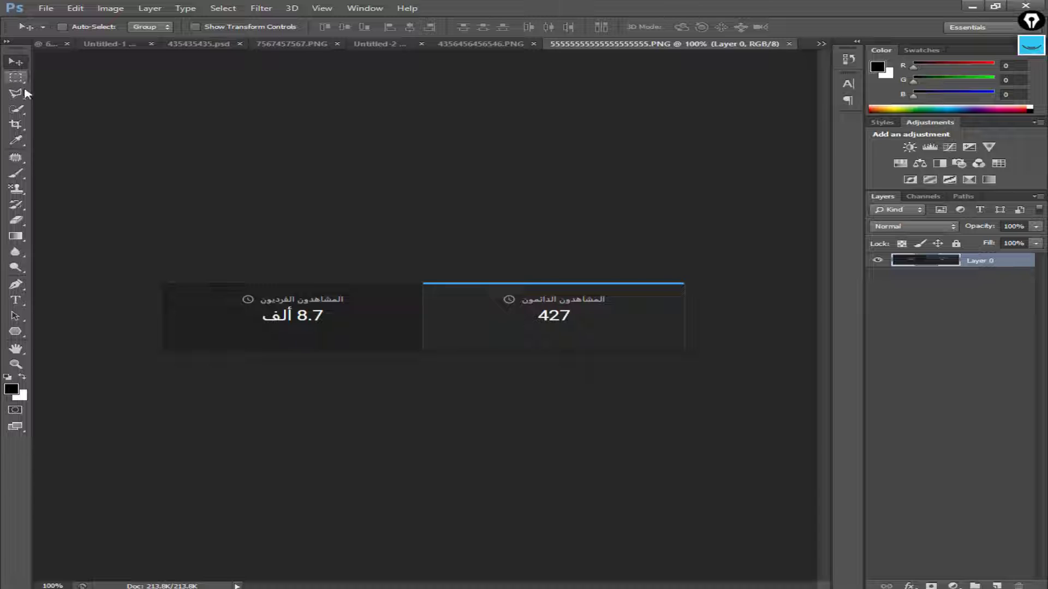
Crop the two-card viewers image to remove the blue line along its top and trim both sides slightly
{"action": "left_click", "coordinate": [16, 124]}
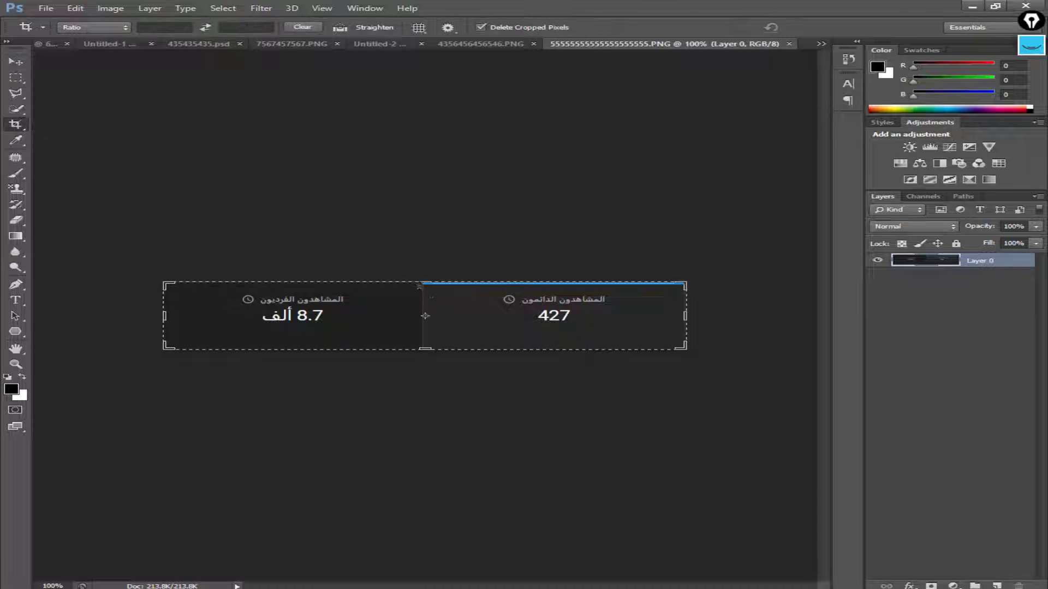
{"action": "left_click", "coordinate": [421, 285]}
{"action": "left_click_drag", "start_coordinate": [694, 317], "coordinate": [677, 317]}
{"action": "left_click_drag", "start_coordinate": [181, 313], "coordinate": [189, 313]}
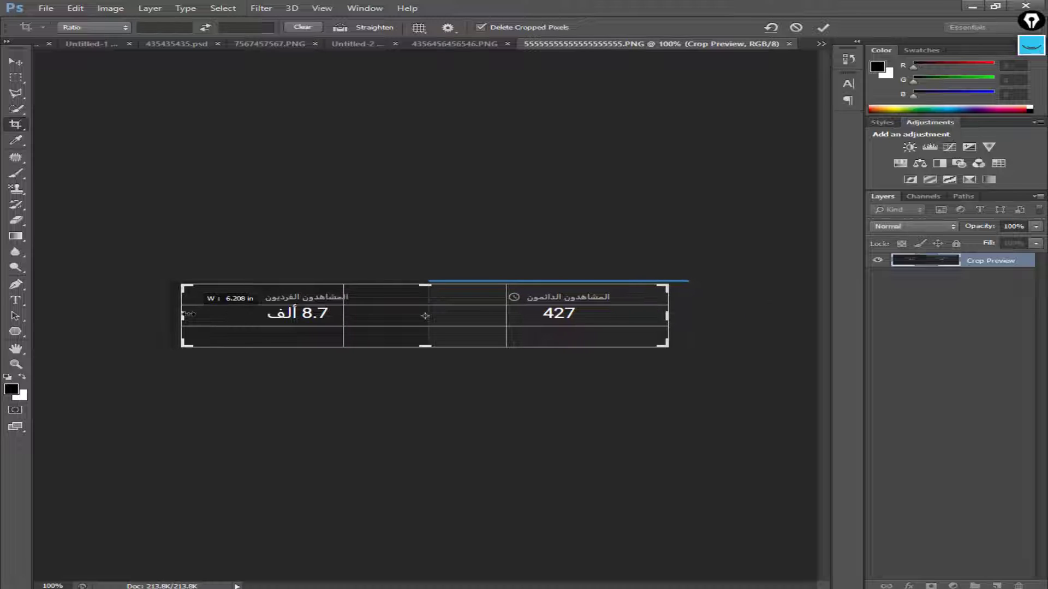
{"action": "key", "text": "Return"}
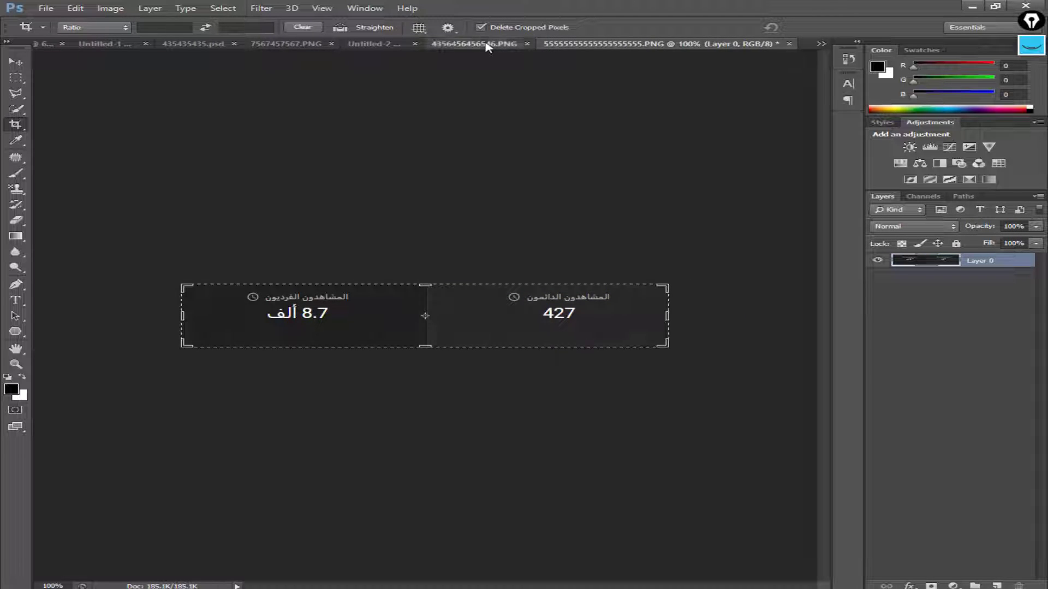
Crop a thin strip off the right edge of the 4356456456546.PNG views card
{"action": "left_click", "coordinate": [488, 46]}
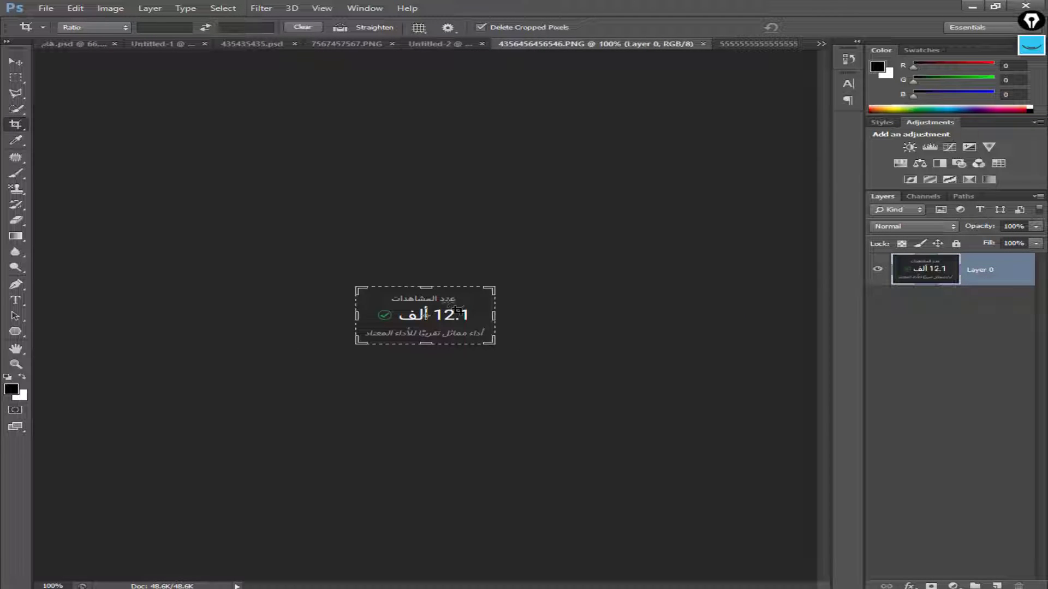
{"action": "left_click_drag", "start_coordinate": [501, 310], "coordinate": [494, 311]}
{"action": "key", "text": "Return"}
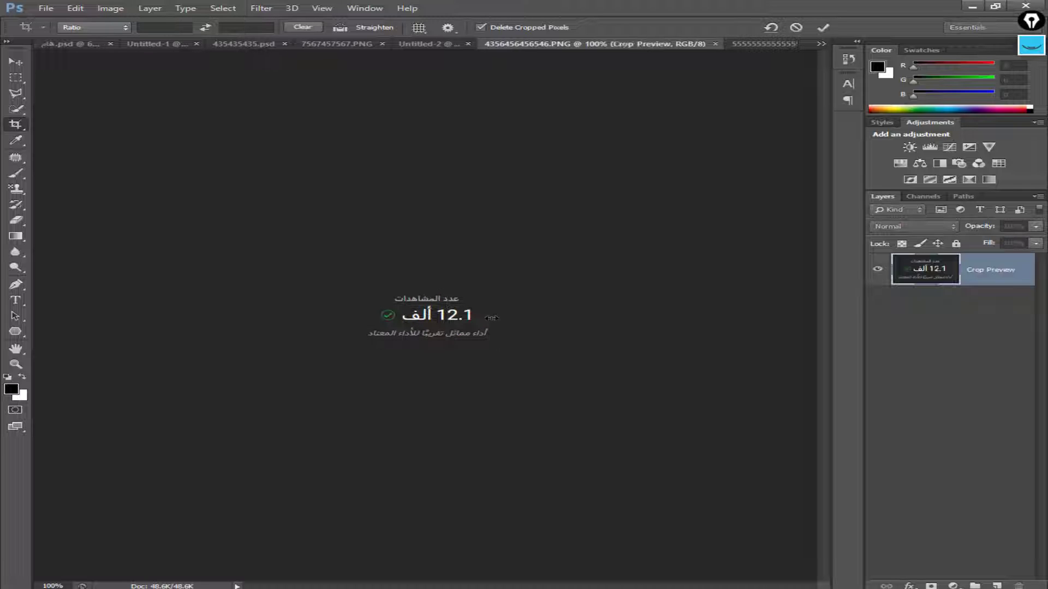
{"action": "key", "text": "v"}
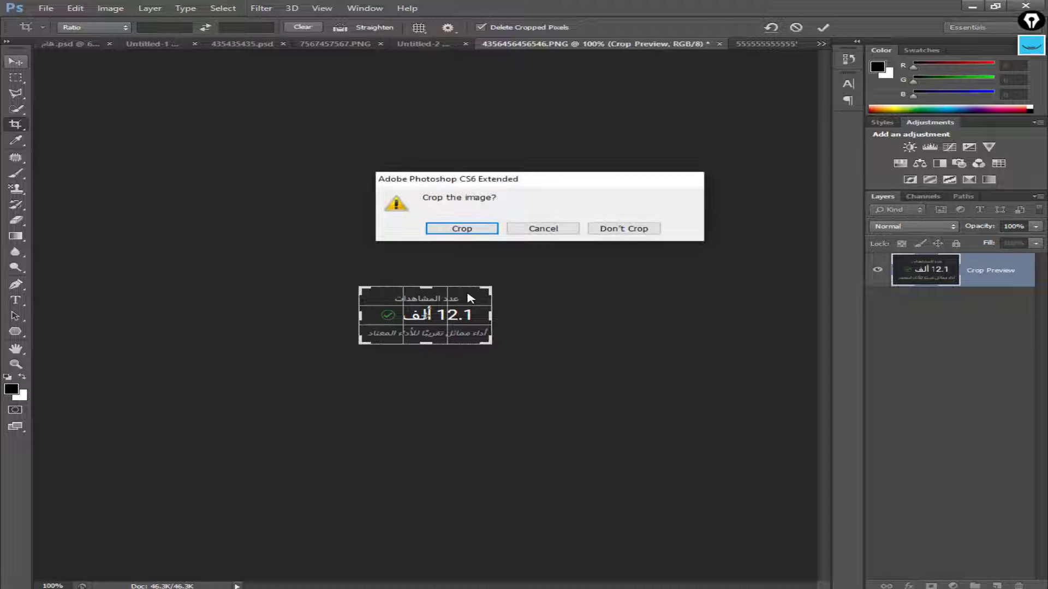
{"action": "key", "text": "Return"}
Copy the cropped views card and the cropped two-card viewers strip into the blank Untitled-2 document as separate layers
{"action": "left_click", "coordinate": [445, 319]}
{"action": "left_click_drag", "start_coordinate": [445, 319], "coordinate": [368, 48]}
{"action": "left_click_drag", "start_coordinate": [513, 48], "coordinate": [507, 255]}
{"action": "left_click", "coordinate": [633, 46]}
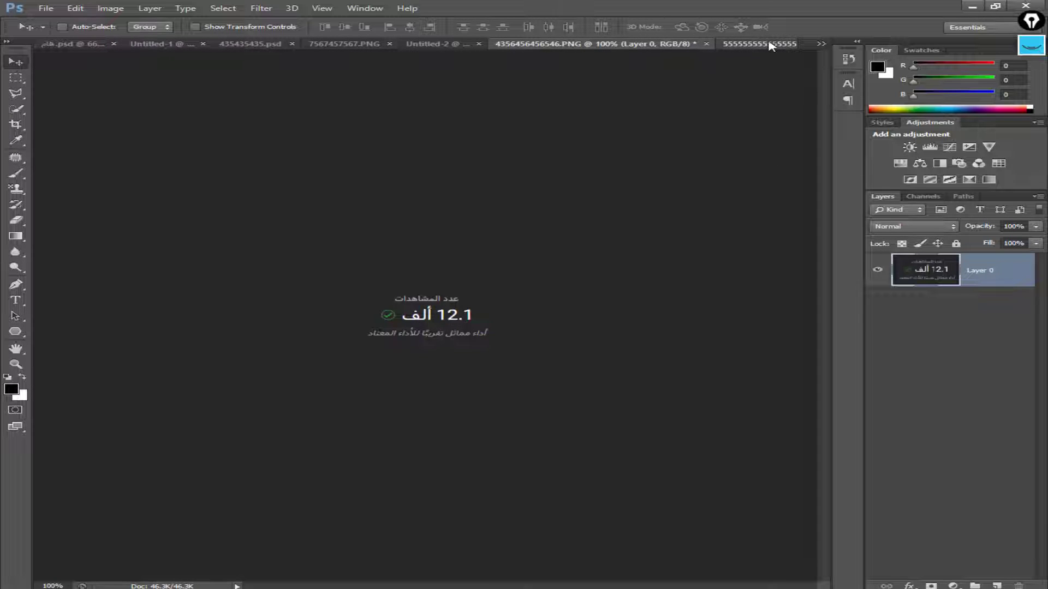
{"action": "left_click", "coordinate": [768, 44]}
{"action": "left_click_drag", "start_coordinate": [526, 310], "coordinate": [466, 270]}
Close both cropped source PNG documents, discarding the changes to 5555555555555555555.PNG
{"action": "left_click", "coordinate": [706, 44]}
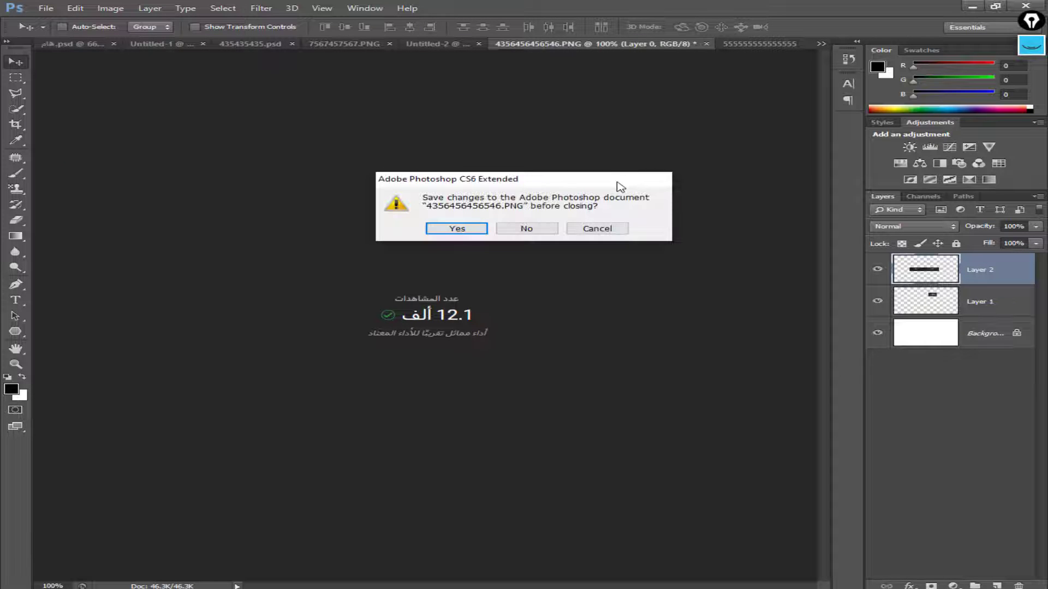
{"action": "key", "text": "Return"}
{"action": "left_click", "coordinate": [777, 46]}
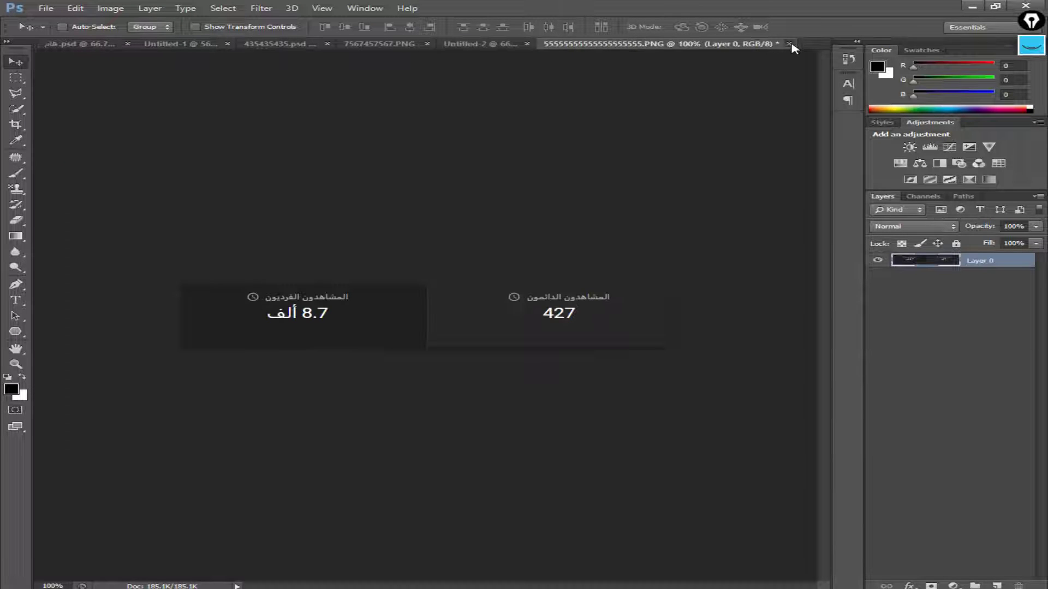
{"action": "left_click", "coordinate": [789, 44]}
{"action": "key", "text": "n"}
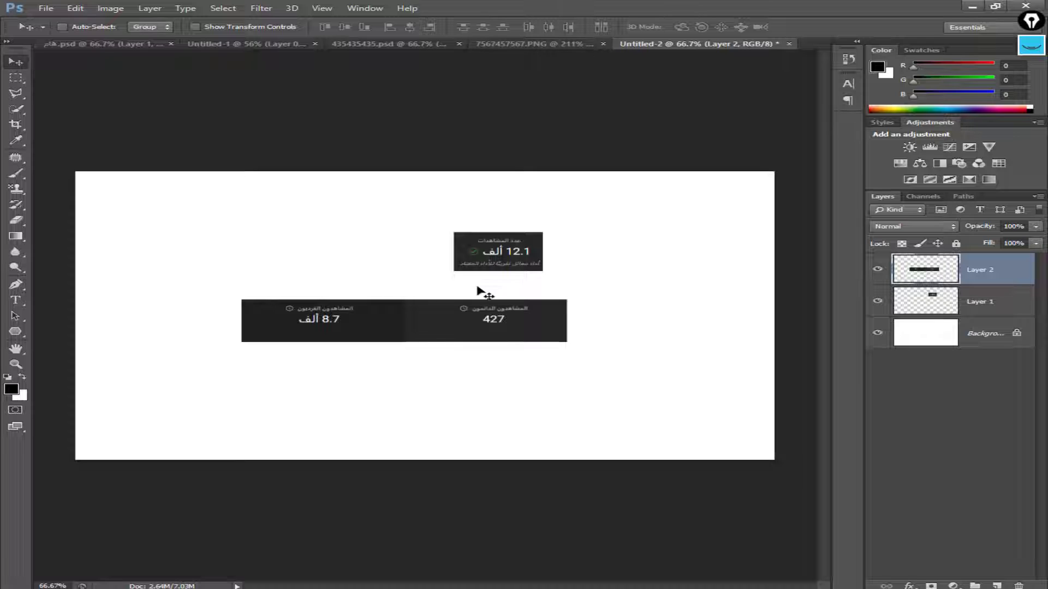
Place the views card over the strip's right-hand card and stretch it to match, about 183% wide and 109% high
{"action": "left_click_drag", "start_coordinate": [488, 268], "coordinate": [434, 333]}
{"action": "left_click", "coordinate": [966, 304]}
{"action": "key", "text": "ctrl+t"}
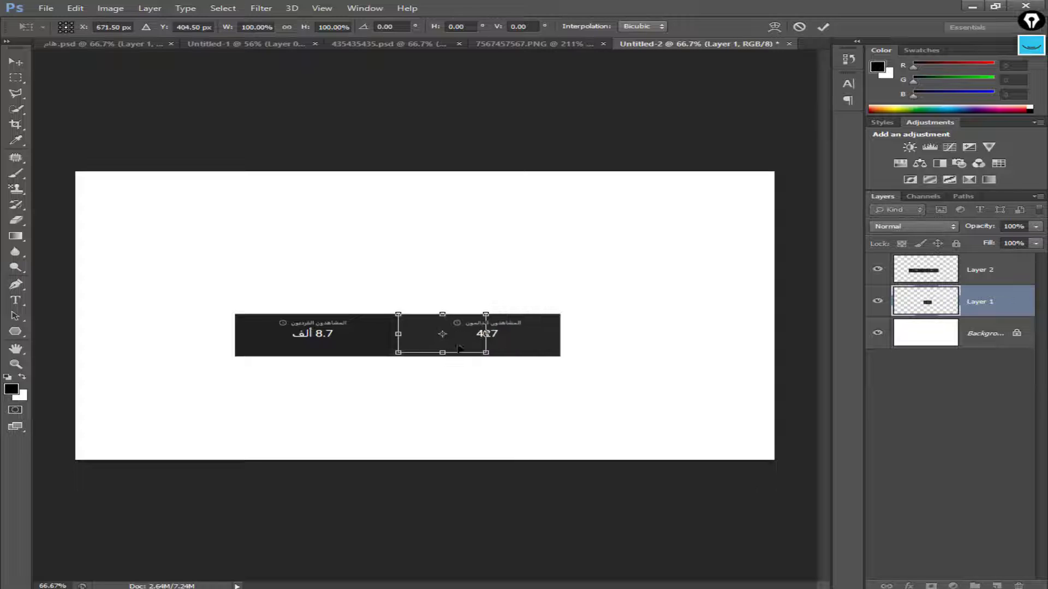
{"action": "left_click_drag", "start_coordinate": [486, 353], "coordinate": [562, 359]}
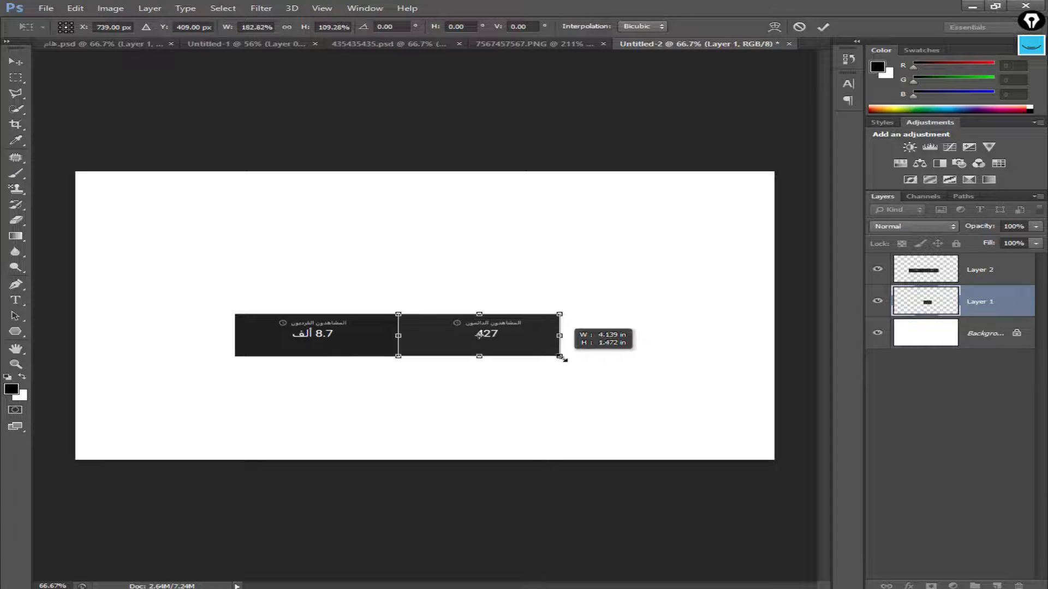
{"action": "key", "text": "Return"}
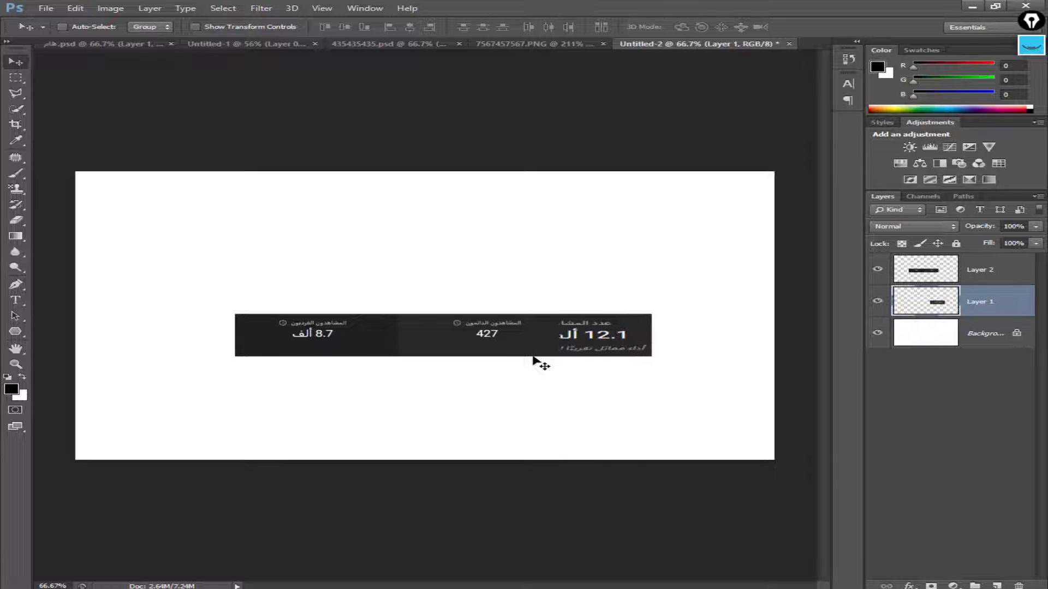
Shift the views card right until it sits flush against the viewers strip, and merge Layer 1 with Layer 2
{"action": "key", "text": "shift+Right"}
{"action": "key", "text": "shift+Right"}
{"action": "key", "text": "shift+Right"}
{"action": "key", "text": "shift+Right"}
{"action": "key", "text": "shift+Right"}
{"action": "key", "text": "shift+Right"}
{"action": "key", "text": "shift+Right"}
{"action": "key", "text": "shift+Right"}
{"action": "key", "text": "shift+Right"}
{"action": "key", "text": "shift+Right"}
{"action": "key", "text": "shift+Right"}
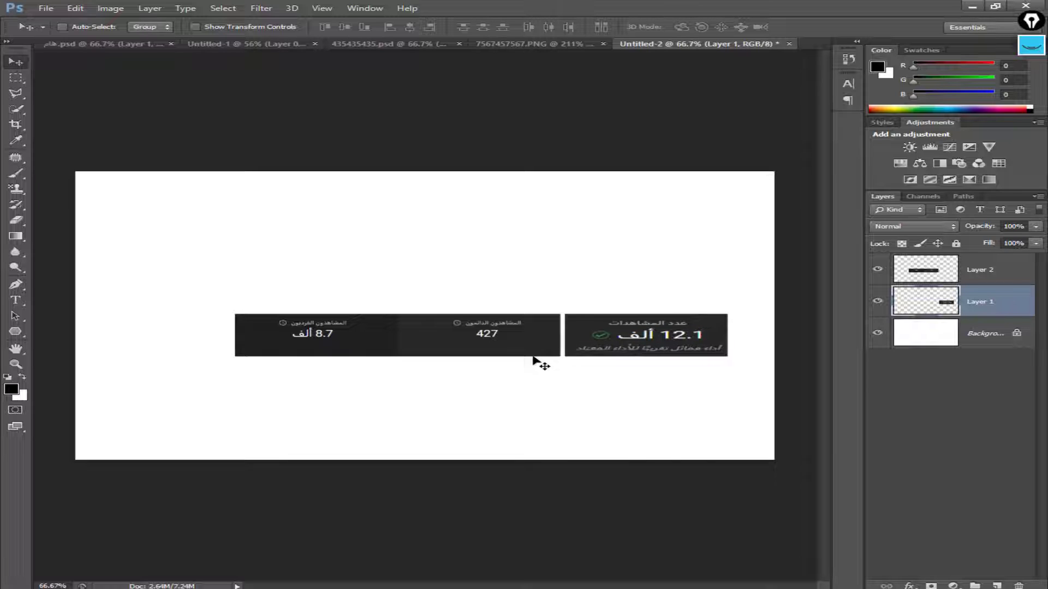
{"action": "key", "text": "shift+Left"}
{"action": "left_click", "coordinate": [962, 269], "text": "shift"}
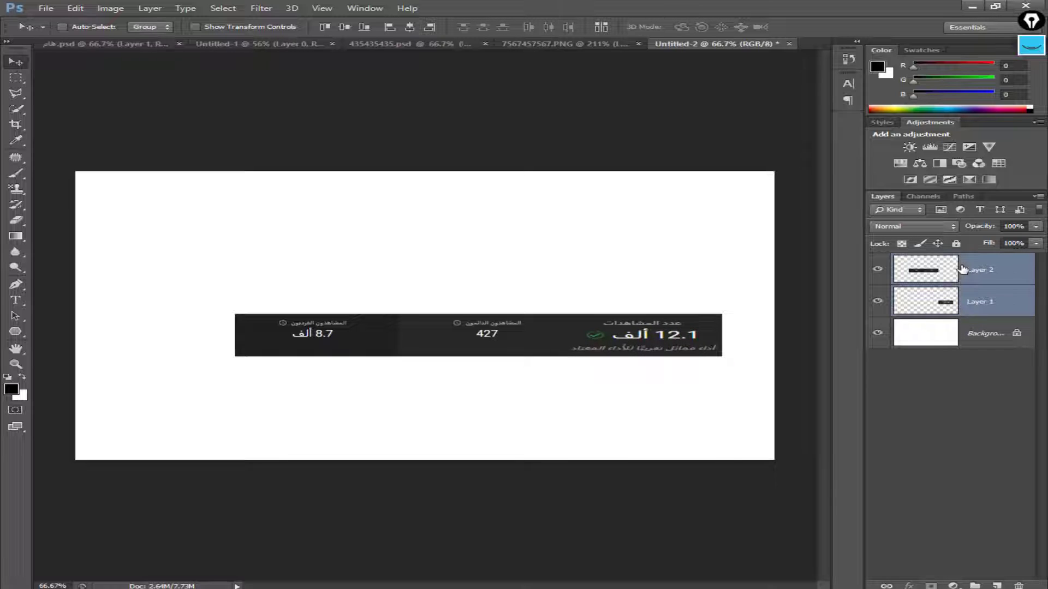
{"action": "key", "text": "ctrl+e"}
Add a 9 px yellow outside stroke to the merged statistics strip and move the strip up and left on the canvas
{"action": "left_click", "coordinate": [908, 586]}
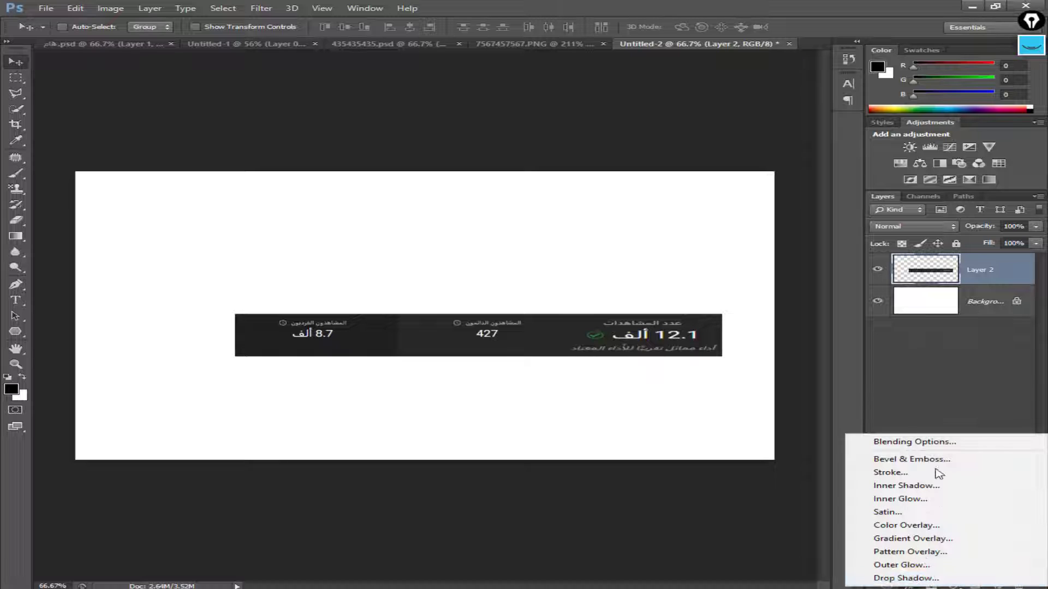
{"action": "left_click", "coordinate": [907, 475]}
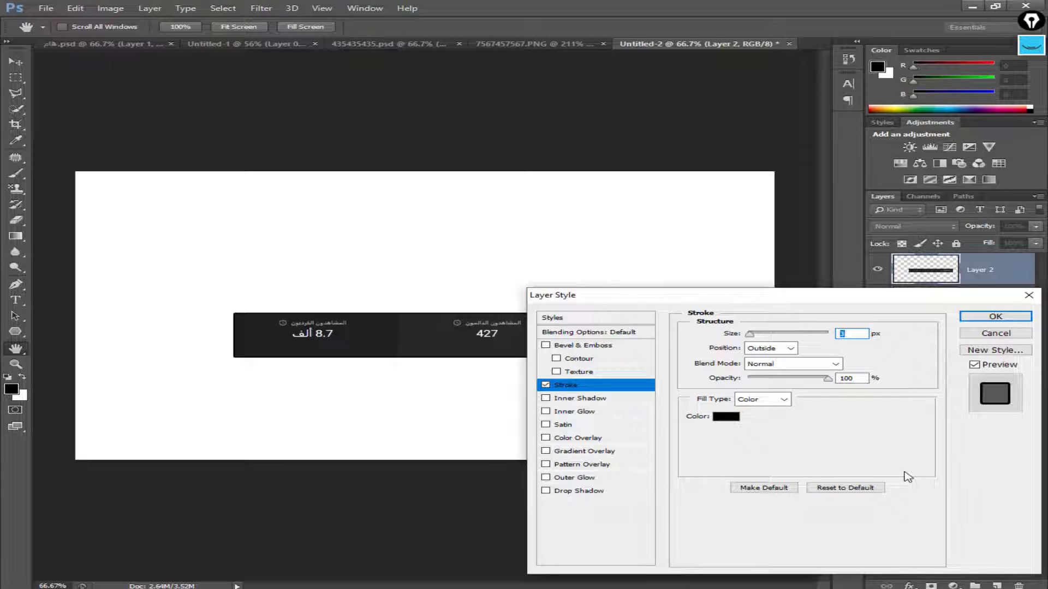
{"action": "type", "text": "9"}
{"action": "left_click", "coordinate": [733, 418]}
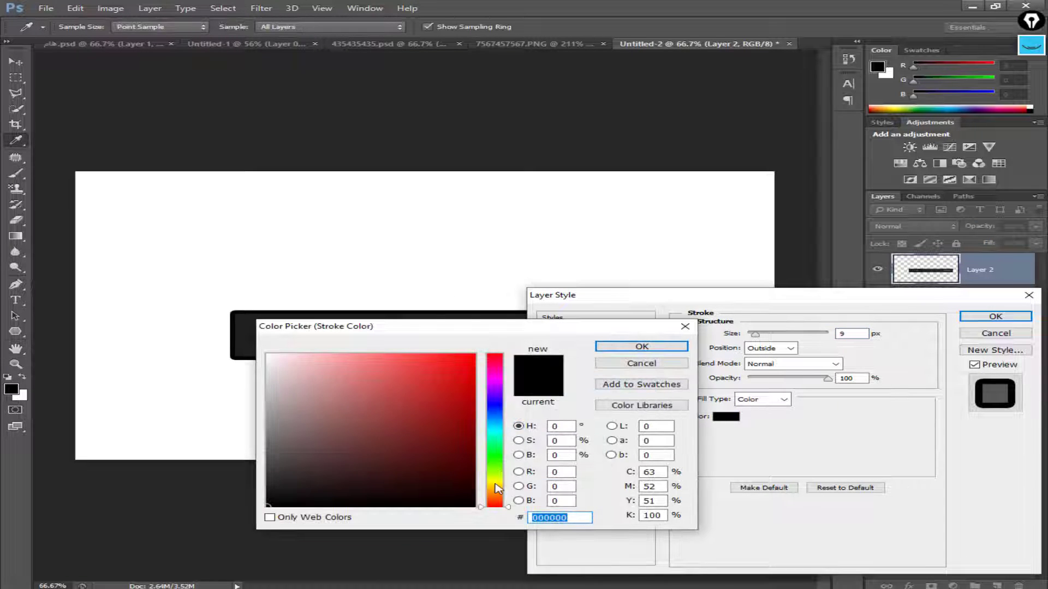
{"action": "left_click", "coordinate": [497, 488]}
{"action": "left_click", "coordinate": [459, 400]}
{"action": "left_click", "coordinate": [642, 347]}
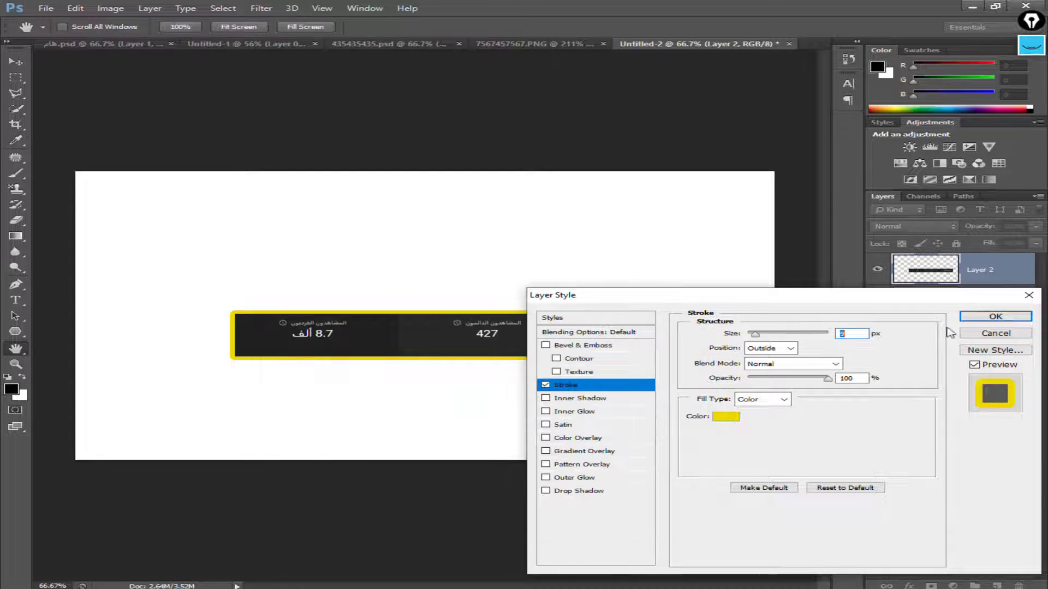
{"action": "left_click", "coordinate": [995, 316]}
{"action": "key", "text": "v"}
{"action": "left_click_drag", "start_coordinate": [516, 341], "coordinate": [475, 287]}
Close the Untitled-1 document with the yellow background and man's portrait without saving its changes
{"action": "left_click", "coordinate": [124, 45]}
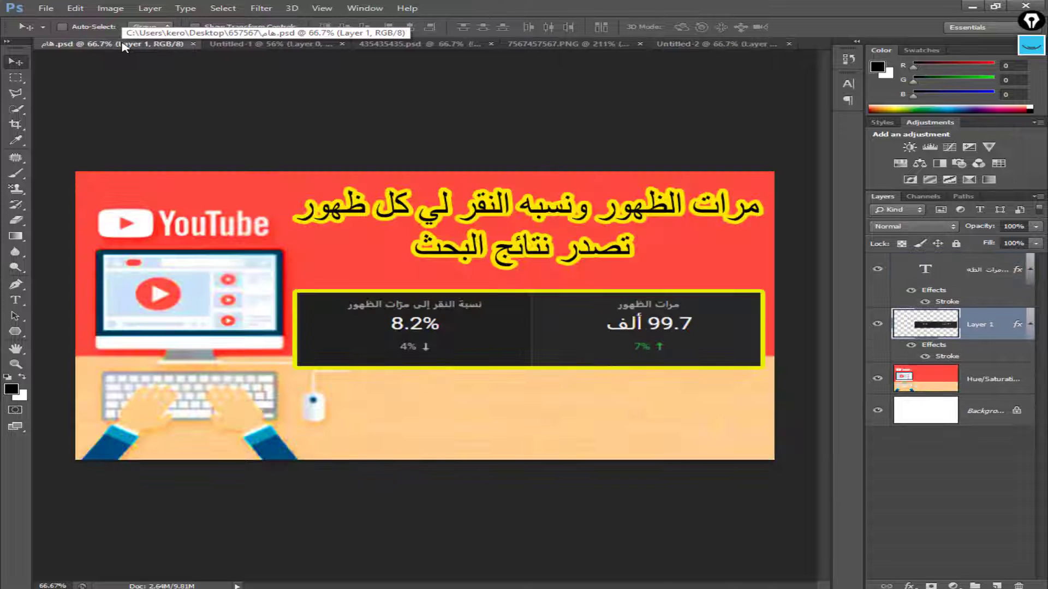
{"action": "left_click", "coordinate": [222, 44]}
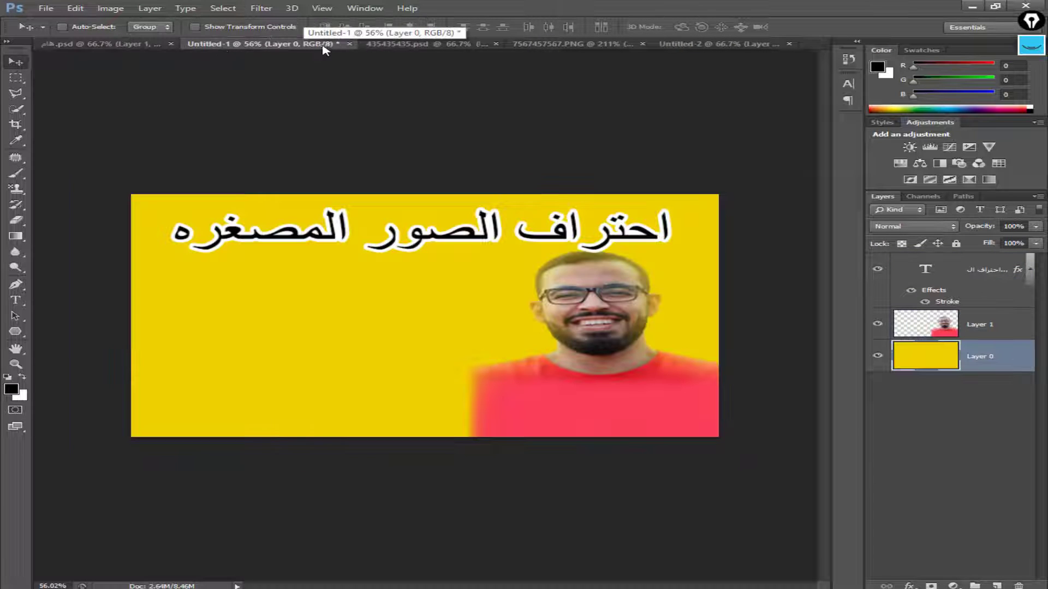
{"action": "left_click", "coordinate": [351, 44]}
{"action": "left_click", "coordinate": [526, 229]}
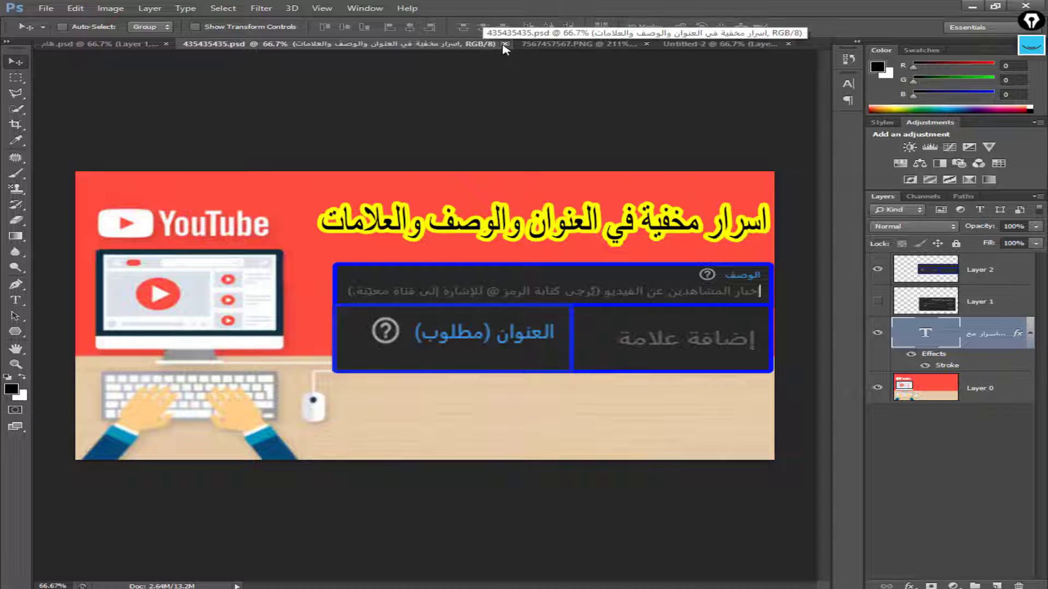
Close 435435435.psd, 7567457567.PNG without saving its changes, and the impressions thumbnail هام.psd, leaving only Untitled-2 open
{"action": "left_click", "coordinate": [504, 45]}
{"action": "left_click", "coordinate": [503, 45]}
{"action": "left_click", "coordinate": [405, 45]}
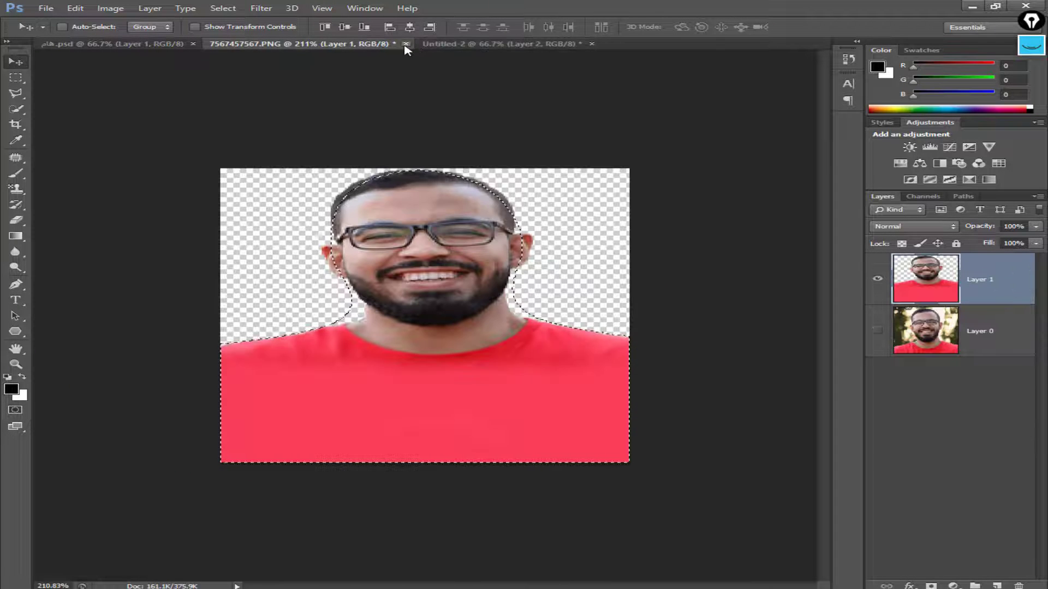
{"action": "left_click", "coordinate": [405, 44]}
{"action": "key", "text": "n"}
{"action": "left_click", "coordinate": [158, 47]}
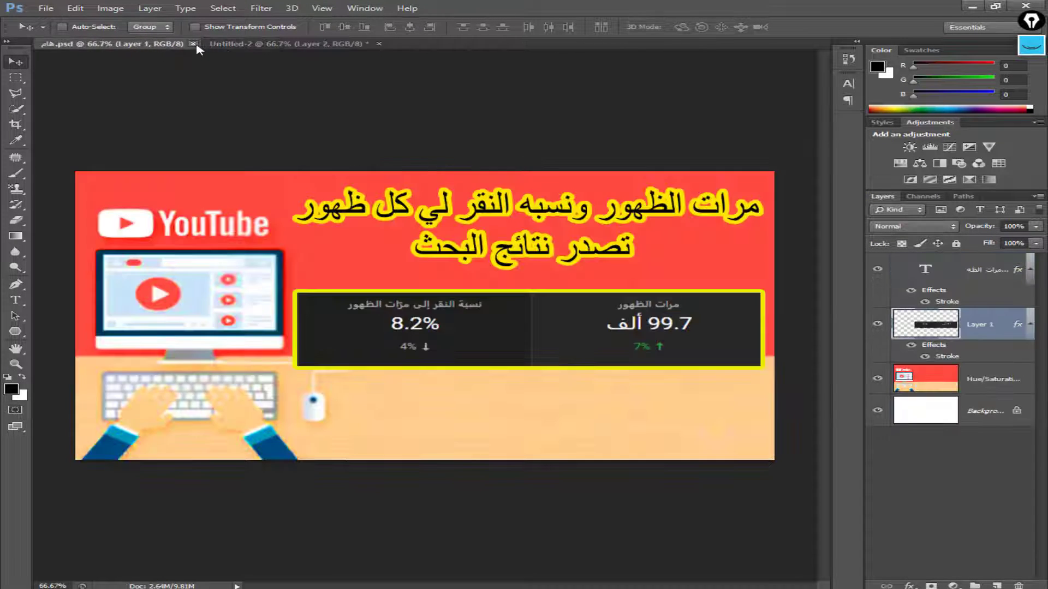
{"action": "left_click", "coordinate": [193, 43]}
{"action": "left_click", "coordinate": [47, 8]}
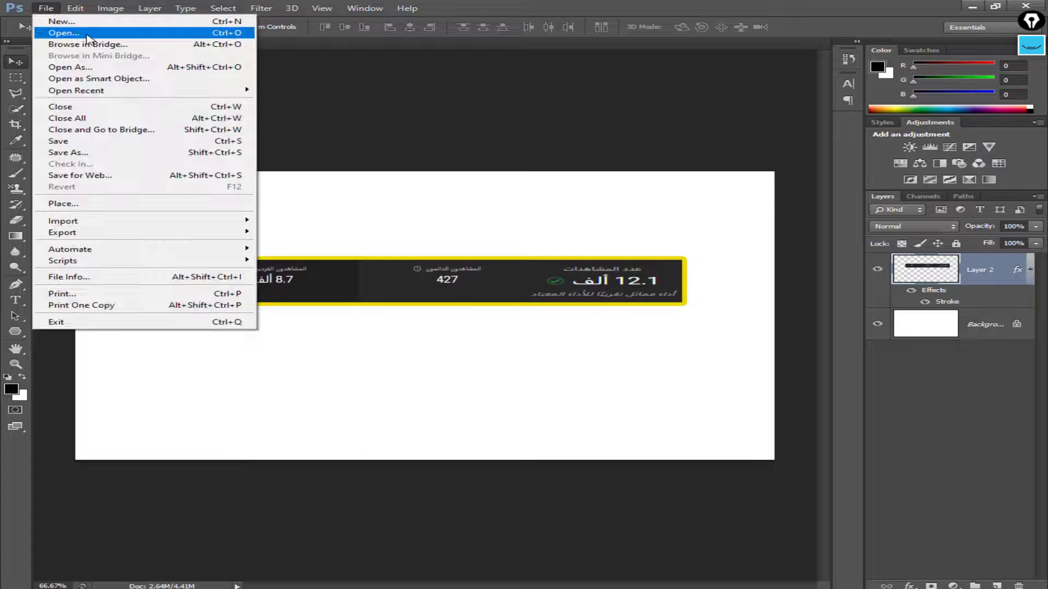
{"action": "left_click", "coordinate": [55, 34]}
{"action": "left_click", "coordinate": [334, 197]}
{"action": "scroll", "coordinate": [565, 288], "scroll_direction": "down", "scroll_amount": 10}
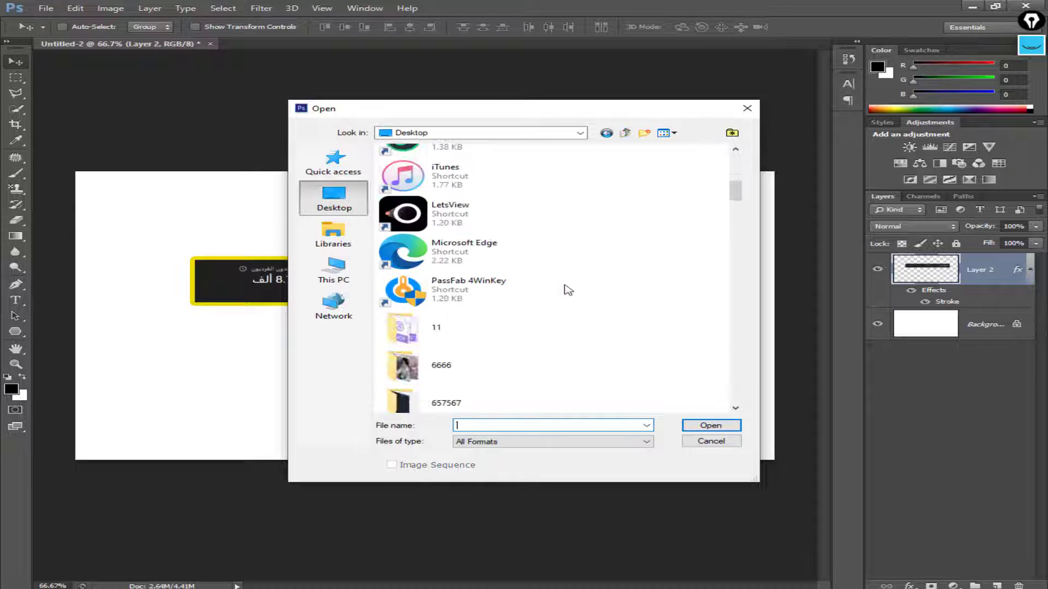
{"action": "scroll", "coordinate": [568, 290], "scroll_direction": "down", "scroll_amount": 12}
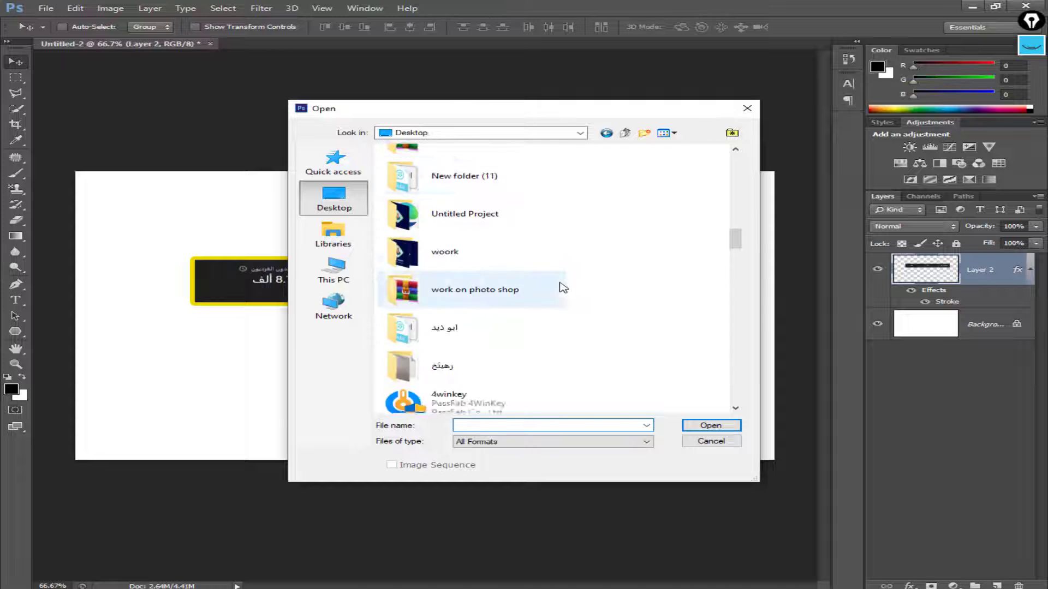
{"action": "scroll", "coordinate": [562, 285], "scroll_direction": "down", "scroll_amount": 10}
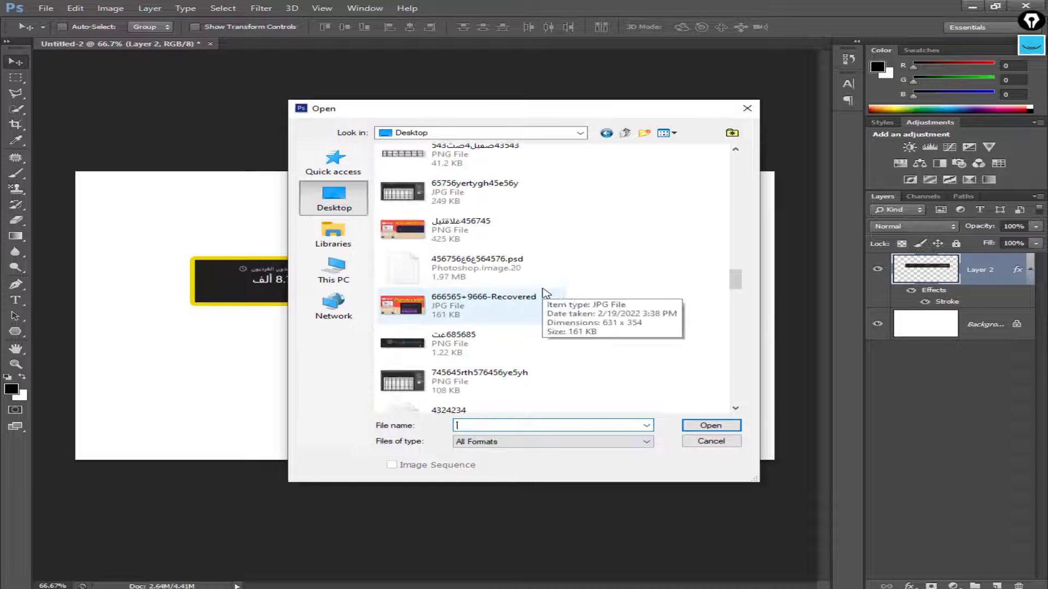
{"action": "scroll", "coordinate": [506, 258], "scroll_direction": "down", "scroll_amount": 10}
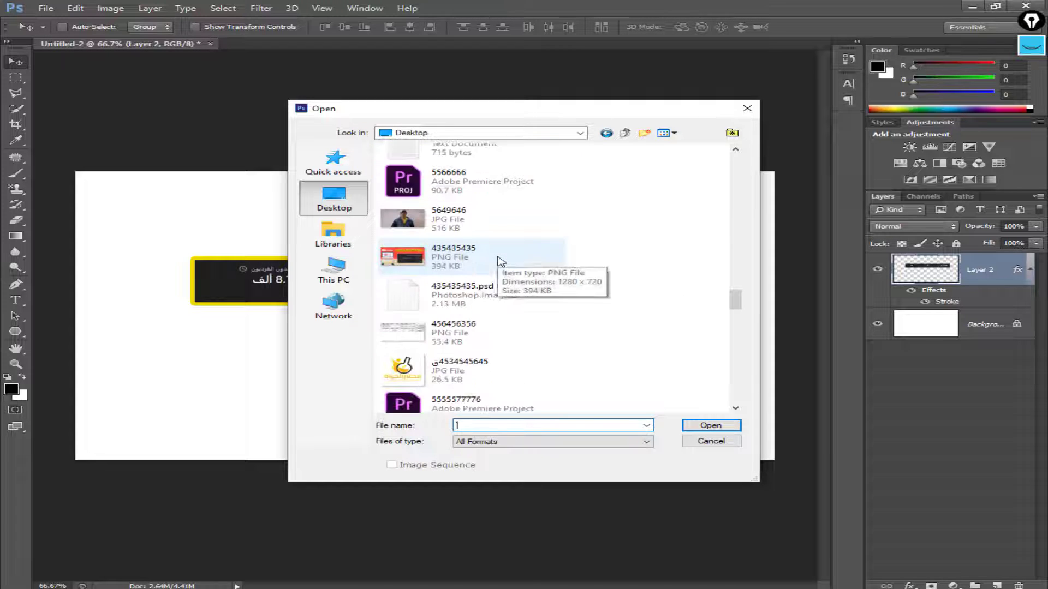
{"action": "scroll", "coordinate": [500, 262], "scroll_direction": "down", "scroll_amount": 10}
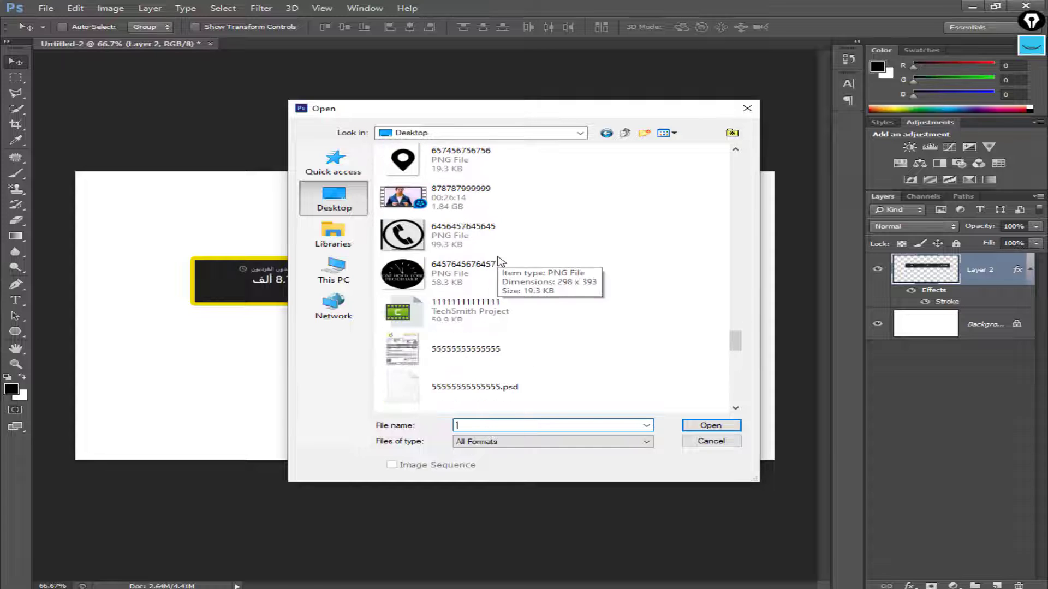
{"action": "double_click", "coordinate": [470, 371]}
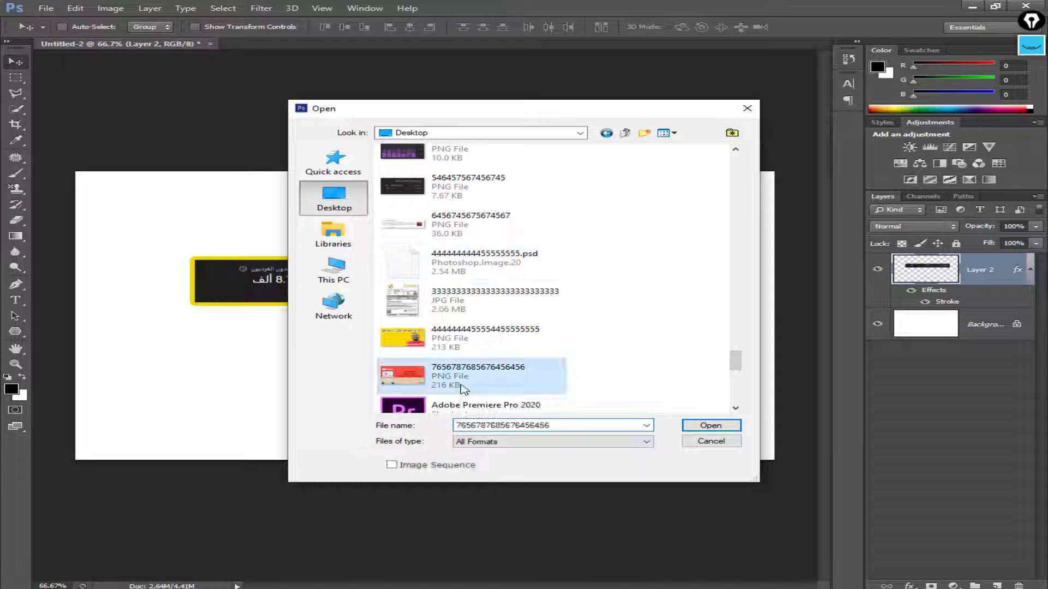
Reduce the Brush to 40 px, sample the background red, and paint over the "شغل online" logo in the image's upper-right corner
{"action": "scroll", "coordinate": [196, 241], "scroll_direction": "up", "scroll_amount": 2}
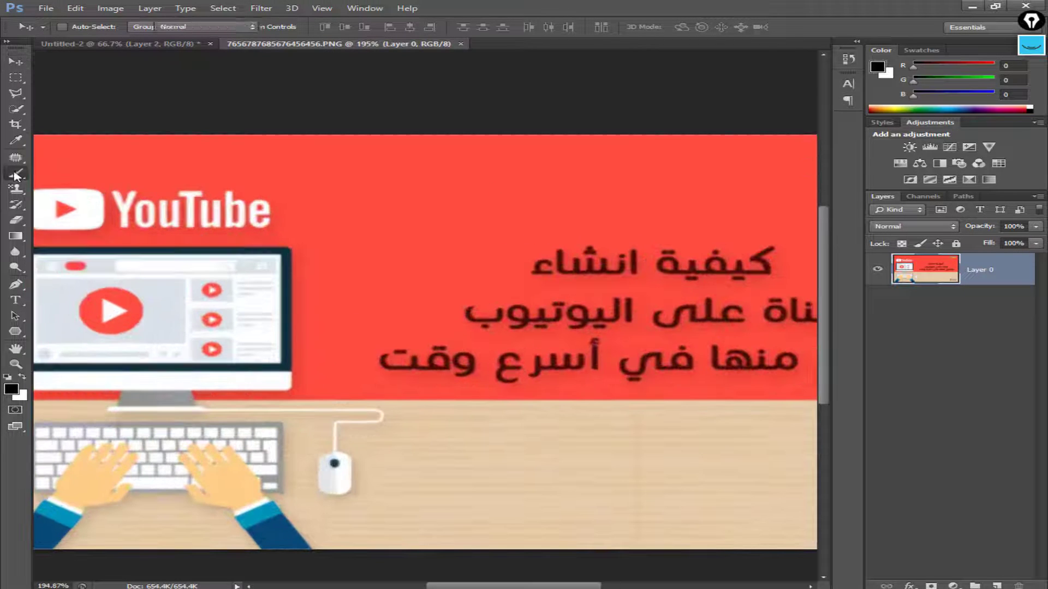
{"action": "left_click", "coordinate": [17, 174]}
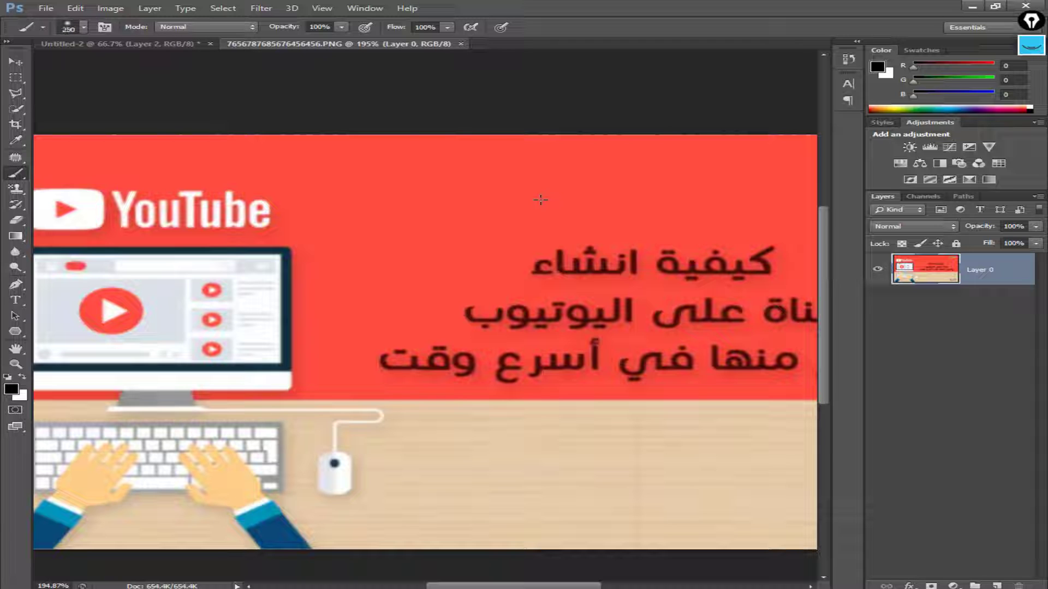
{"action": "key", "text": "bracketleft"}
{"action": "key", "text": "bracketleft"}
{"action": "key", "text": "bracketleft"}
{"action": "key", "text": "bracketleft"}
{"action": "key", "text": "bracketleft"}
{"action": "key", "text": "bracketleft"}
{"action": "key", "text": "bracketleft"}
{"action": "key", "text": "bracketleft"}
{"action": "key", "text": "bracketleft"}
{"action": "key", "text": "bracketleft"}
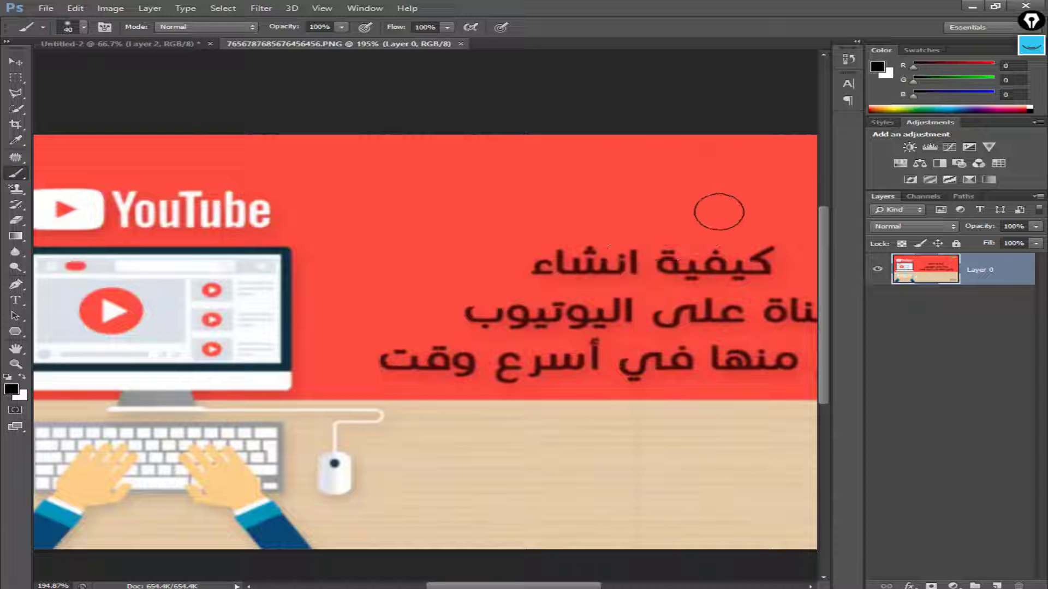
{"action": "left_click_drag", "start_coordinate": [710, 234], "coordinate": [531, 231]}
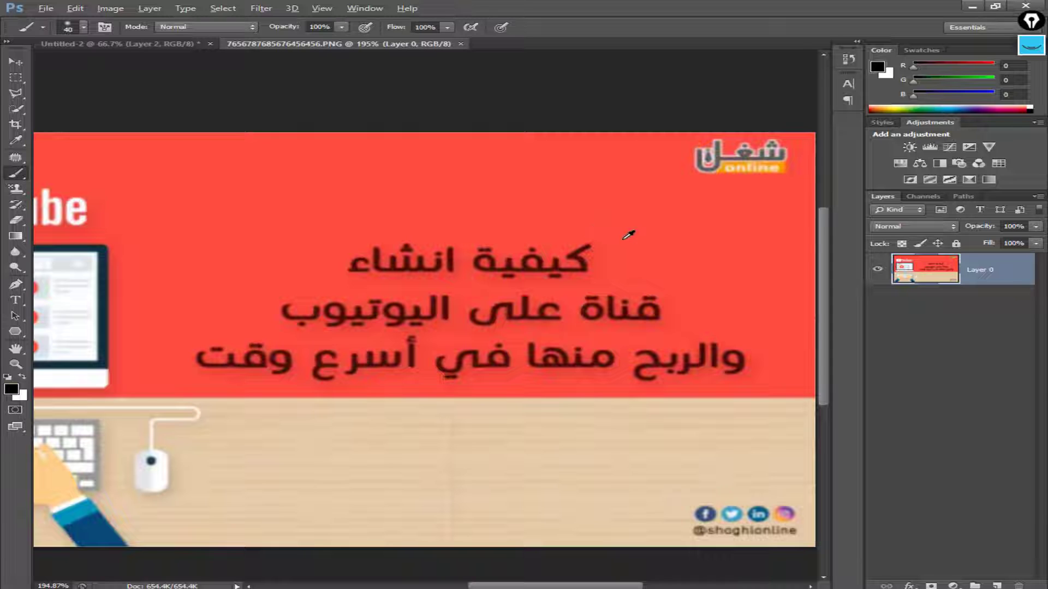
{"action": "mouse_move", "coordinate": [771, 173]}
{"action": "left_mouse_down"}
{"action": "mouse_move", "coordinate": [690, 156]}
{"action": "mouse_move", "coordinate": [771, 165]}
{"action": "left_mouse_up"}
Paint over the first two black Arabic text lines, "كيفية انشاء" and "قناة على اليوتيوب", with the background red
{"action": "scroll", "coordinate": [579, 229], "scroll_direction": "up", "scroll_amount": 3}
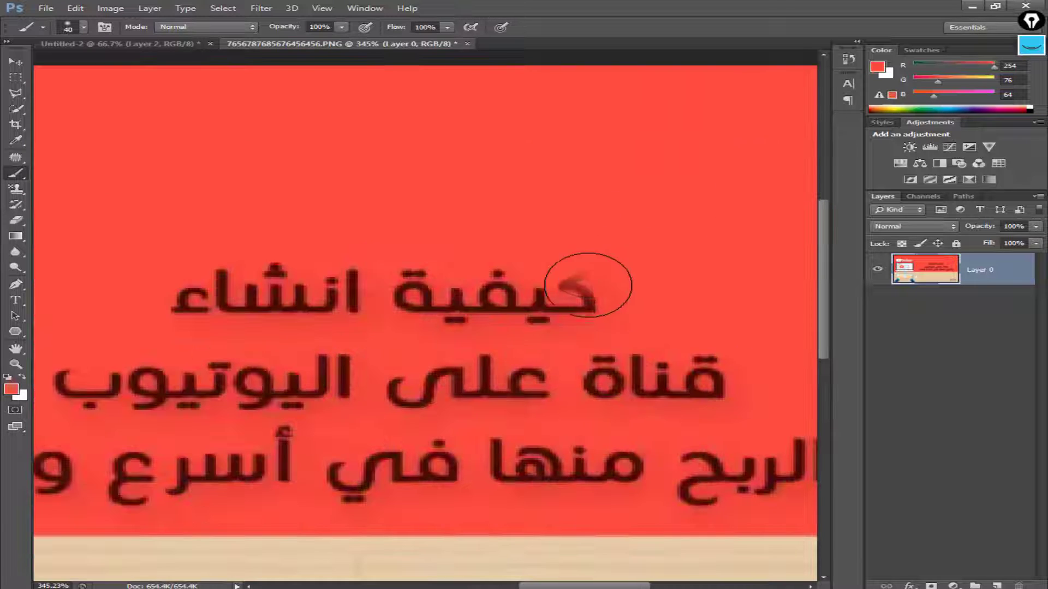
{"action": "mouse_move", "coordinate": [580, 280]}
{"action": "left_mouse_down"}
{"action": "mouse_move", "coordinate": [305, 320]}
{"action": "mouse_move", "coordinate": [295, 266]}
{"action": "left_mouse_up"}
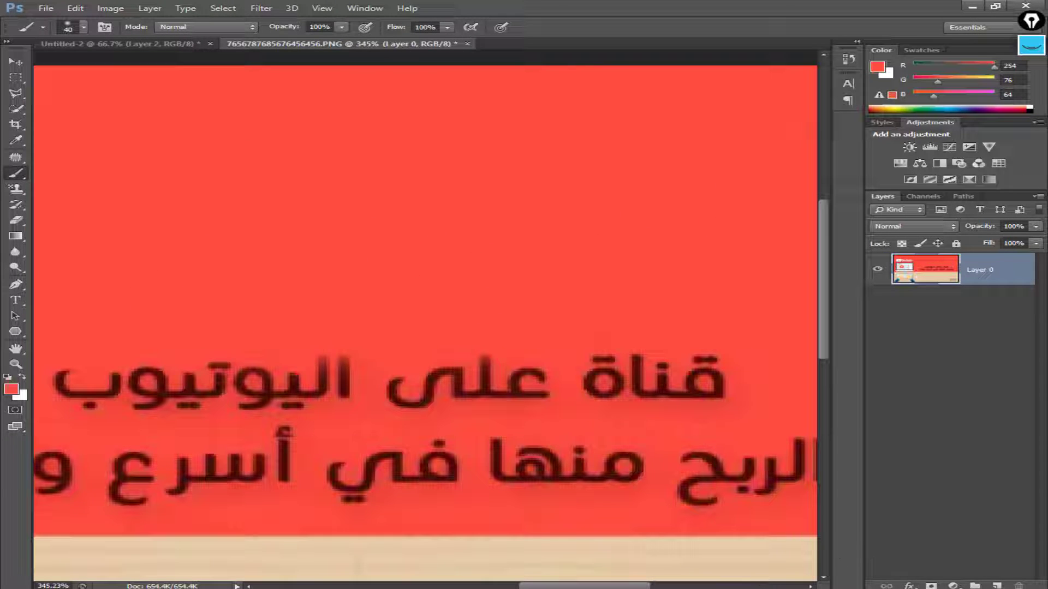
{"action": "mouse_move", "coordinate": [691, 435]}
{"action": "left_mouse_down"}
{"action": "mouse_move", "coordinate": [568, 369]}
{"action": "mouse_move", "coordinate": [403, 361]}
{"action": "mouse_move", "coordinate": [431, 369]}
{"action": "mouse_move", "coordinate": [641, 288]}
{"action": "left_mouse_up"}
{"action": "mouse_move", "coordinate": [494, 319]}
{"action": "left_mouse_down"}
{"action": "mouse_move", "coordinate": [438, 286]}
{"action": "mouse_move", "coordinate": [138, 332]}
{"action": "left_mouse_up"}
Paint over the third Arabic text line, "والربح منها في أسرع وقت", and its leftover traces with the background red
{"action": "mouse_move", "coordinate": [237, 355]}
{"action": "left_mouse_down"}
{"action": "mouse_move", "coordinate": [437, 300]}
{"action": "mouse_move", "coordinate": [365, 320]}
{"action": "mouse_move", "coordinate": [447, 351]}
{"action": "mouse_move", "coordinate": [289, 355]}
{"action": "left_mouse_up"}
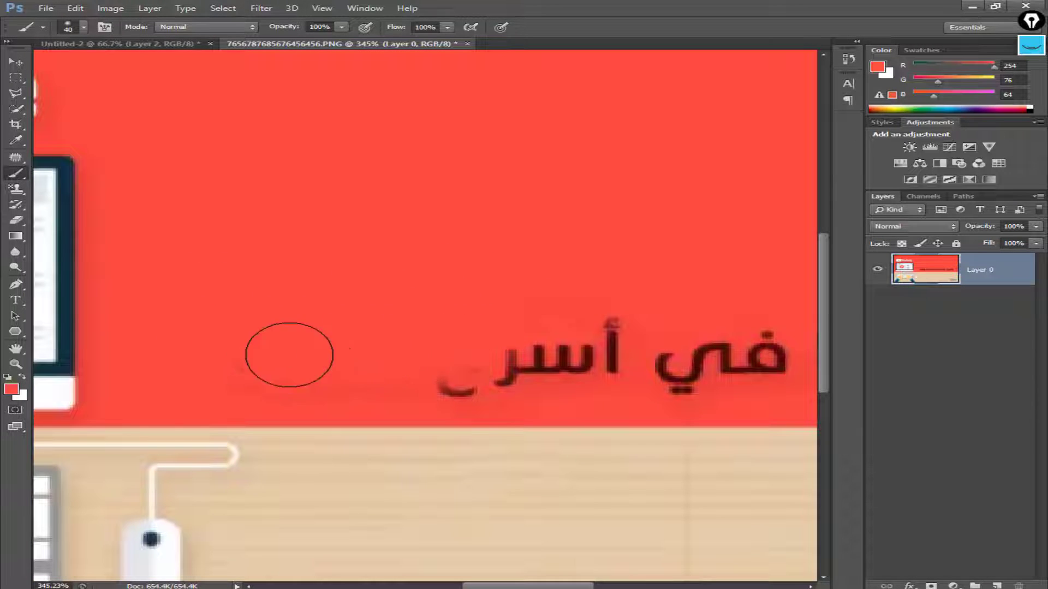
{"action": "left_click_drag", "start_coordinate": [601, 337], "coordinate": [440, 330]}
{"action": "left_click_drag", "start_coordinate": [431, 333], "coordinate": [153, 362]}
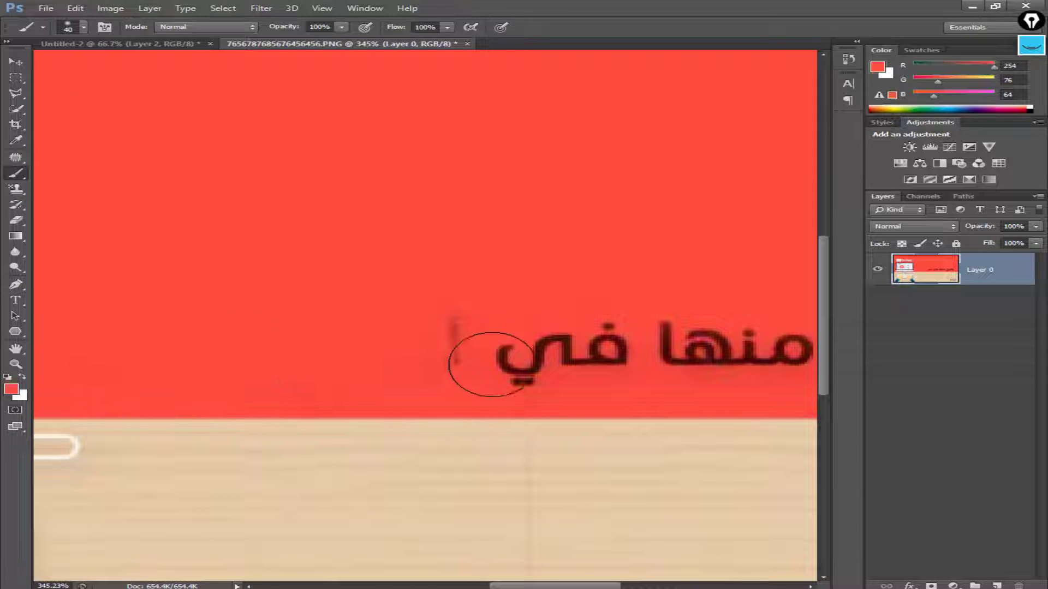
{"action": "mouse_move", "coordinate": [491, 365]}
{"action": "left_mouse_down"}
{"action": "mouse_move", "coordinate": [397, 306]}
{"action": "mouse_move", "coordinate": [666, 308]}
{"action": "left_mouse_up"}
{"action": "left_click_drag", "start_coordinate": [615, 310], "coordinate": [455, 312]}
{"action": "left_click_drag", "start_coordinate": [531, 339], "coordinate": [463, 338]}
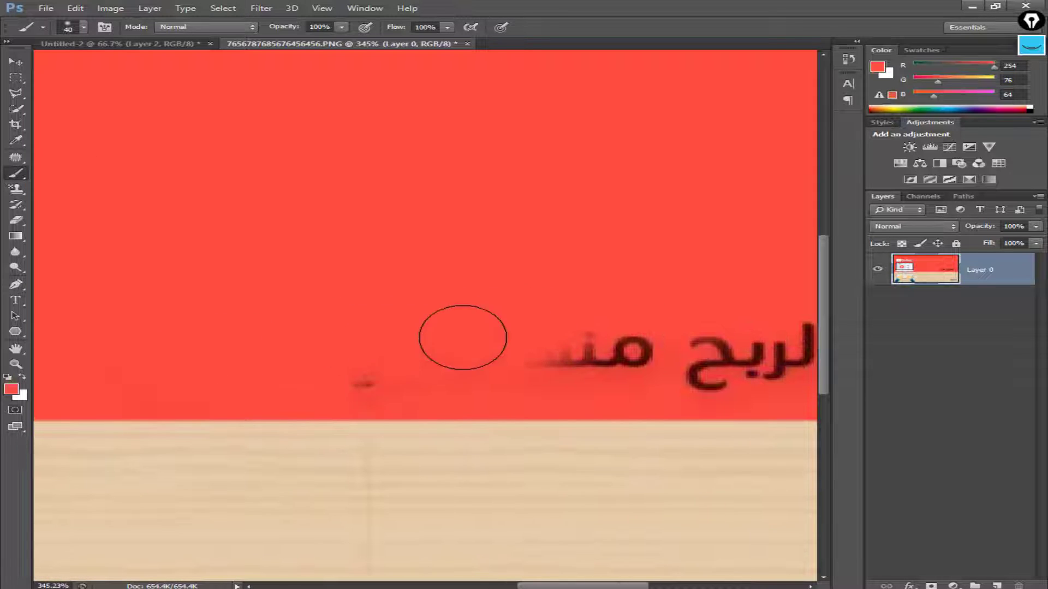
{"action": "mouse_move", "coordinate": [361, 348]}
{"action": "left_mouse_down"}
{"action": "mouse_move", "coordinate": [828, 346]}
{"action": "mouse_move", "coordinate": [573, 347]}
{"action": "mouse_move", "coordinate": [338, 313]}
{"action": "left_mouse_up"}
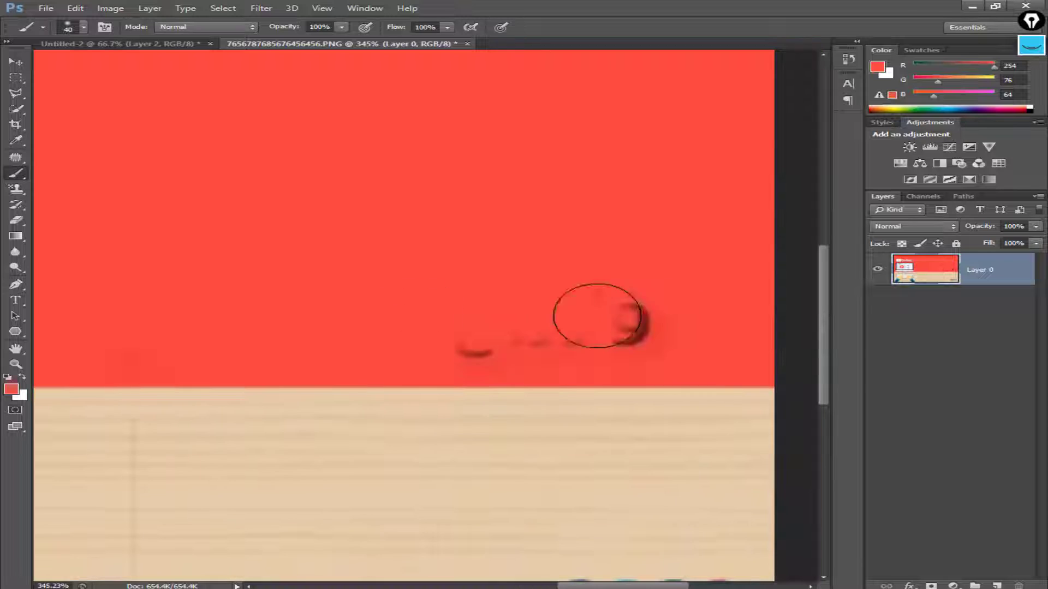
{"action": "left_click_drag", "start_coordinate": [599, 316], "coordinate": [600, 327]}
Patch the social media icons and handle in the desk's lower-right corner with clean wood texture, and deselect the patched area
{"action": "scroll", "coordinate": [526, 223], "scroll_direction": "down", "scroll_amount": 12}
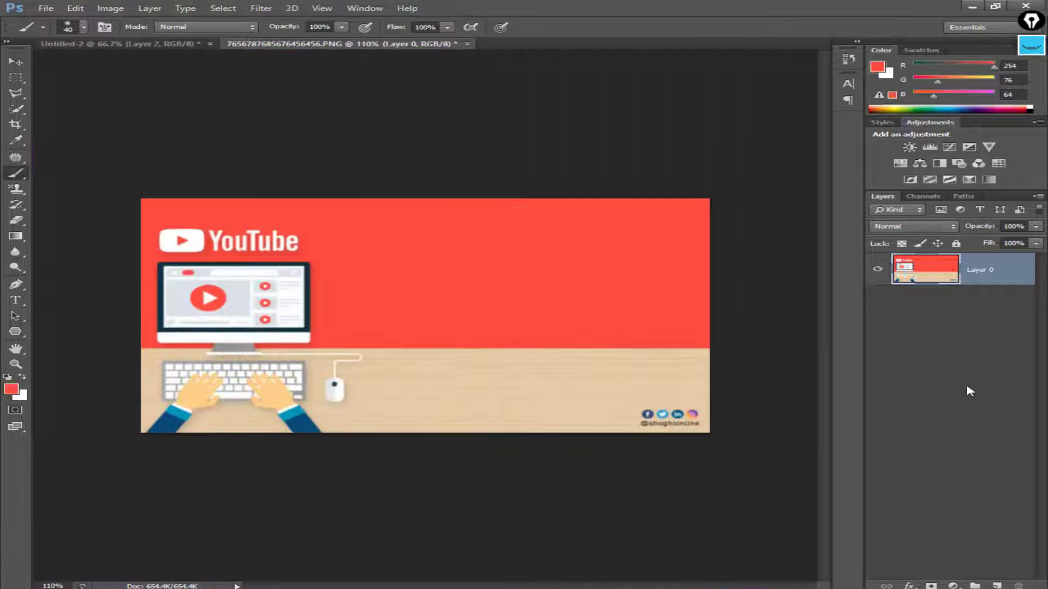
{"action": "scroll", "coordinate": [636, 404], "scroll_direction": "up", "scroll_amount": 10}
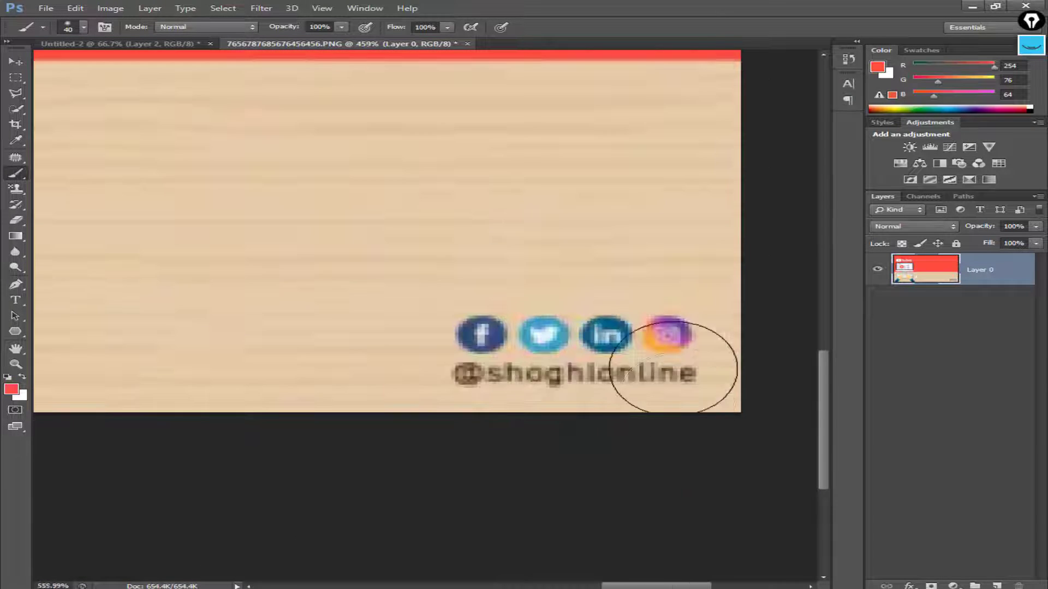
{"action": "right_click", "coordinate": [13, 157]}
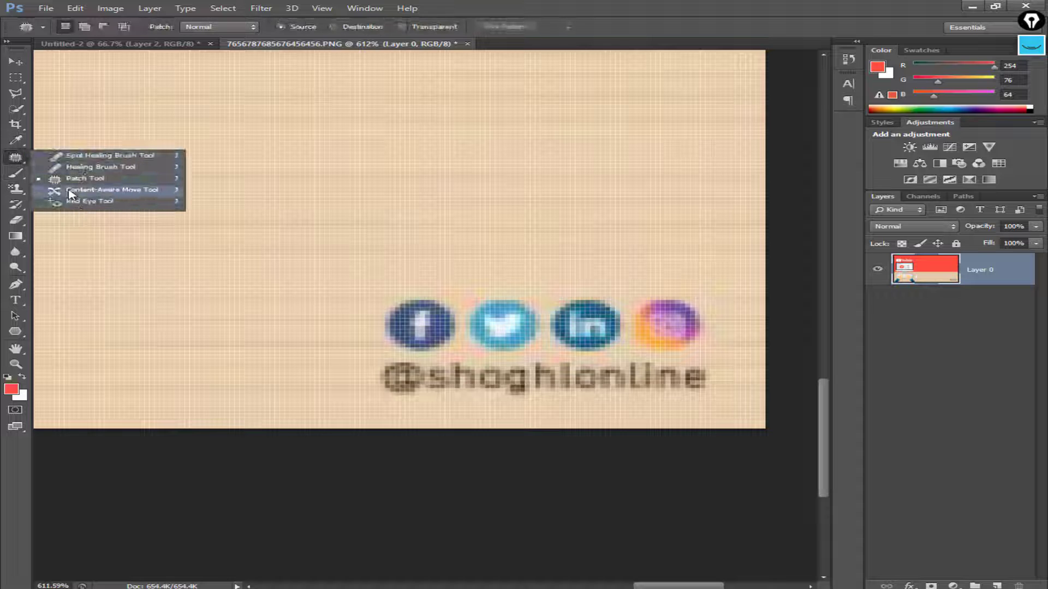
{"action": "left_click", "coordinate": [76, 185]}
{"action": "right_click", "coordinate": [14, 159]}
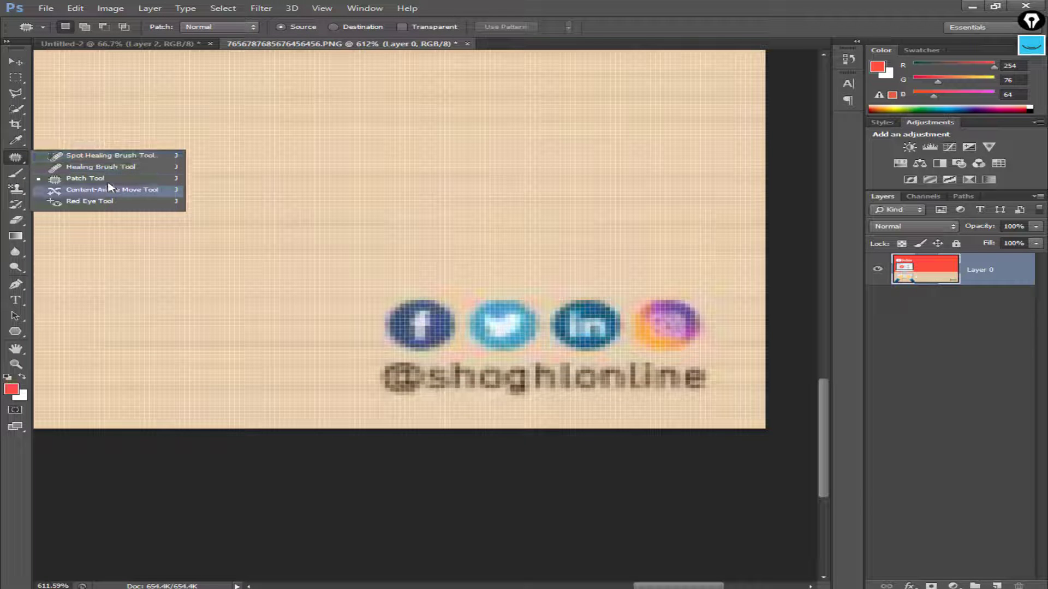
{"action": "left_click", "coordinate": [106, 180]}
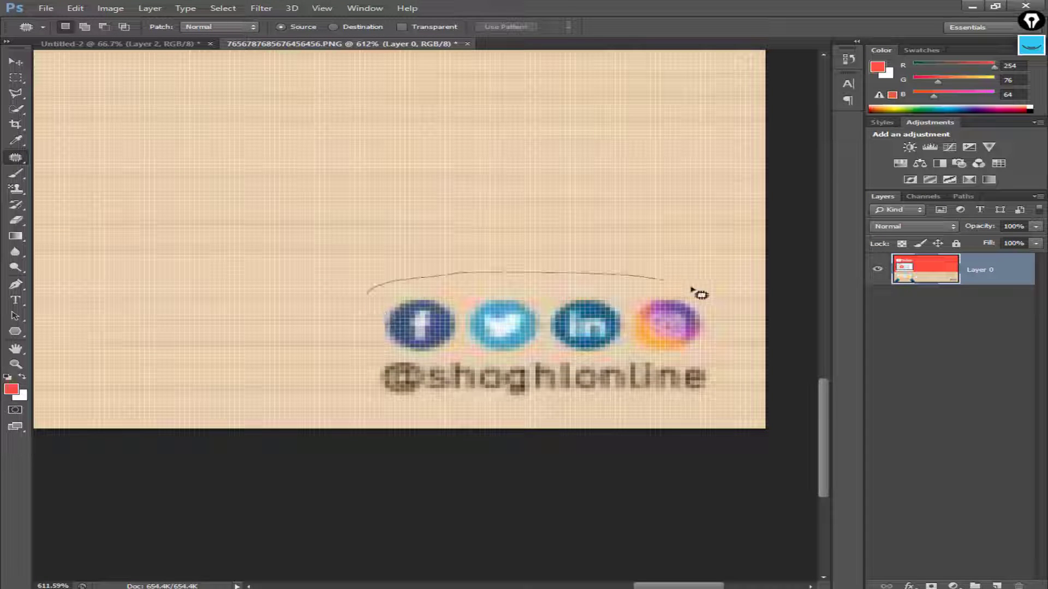
{"action": "mouse_move", "coordinate": [373, 285]}
{"action": "left_mouse_down"}
{"action": "mouse_move", "coordinate": [456, 314]}
{"action": "mouse_move", "coordinate": [508, 291]}
{"action": "mouse_move", "coordinate": [410, 227]}
{"action": "mouse_move", "coordinate": [416, 154]}
{"action": "mouse_move", "coordinate": [153, 151]}
{"action": "mouse_move", "coordinate": [321, 70]}
{"action": "mouse_move", "coordinate": [391, 93]}
{"action": "mouse_move", "coordinate": [407, 77]}
{"action": "mouse_move", "coordinate": [349, 52]}
{"action": "mouse_move", "coordinate": [321, 89]}
{"action": "mouse_move", "coordinate": [262, 51]}
{"action": "mouse_move", "coordinate": [283, 67]}
{"action": "left_mouse_up"}
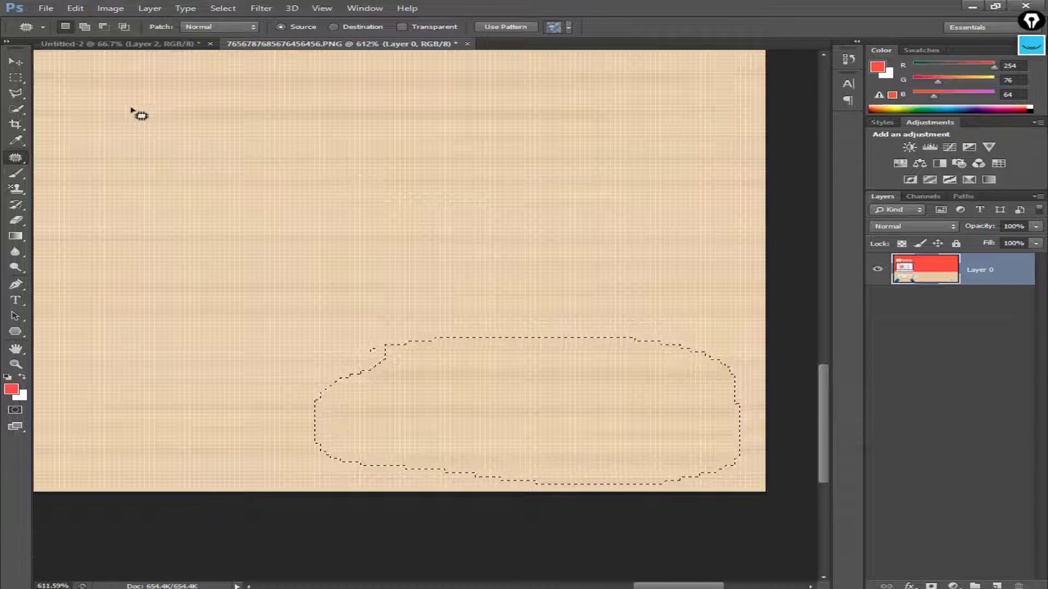
{"action": "left_click", "coordinate": [16, 77]}
{"action": "right_click", "coordinate": [478, 429]}
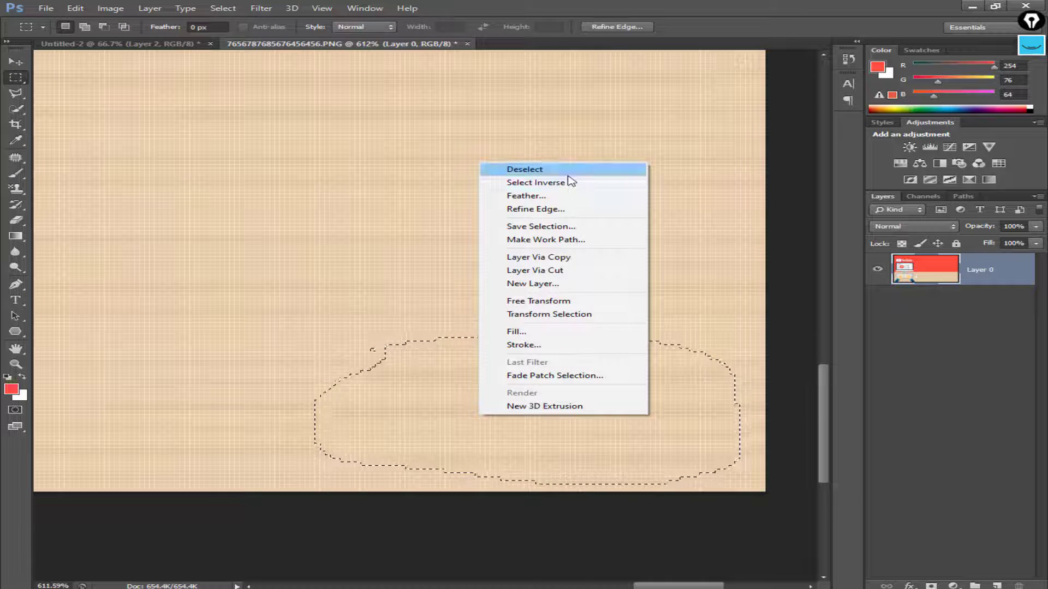
{"action": "left_click", "coordinate": [508, 169]}
Soften the boundary between the red background and the wooden desk using the 35 px Blur tool at 50% strength
{"action": "left_click", "coordinate": [15, 252]}
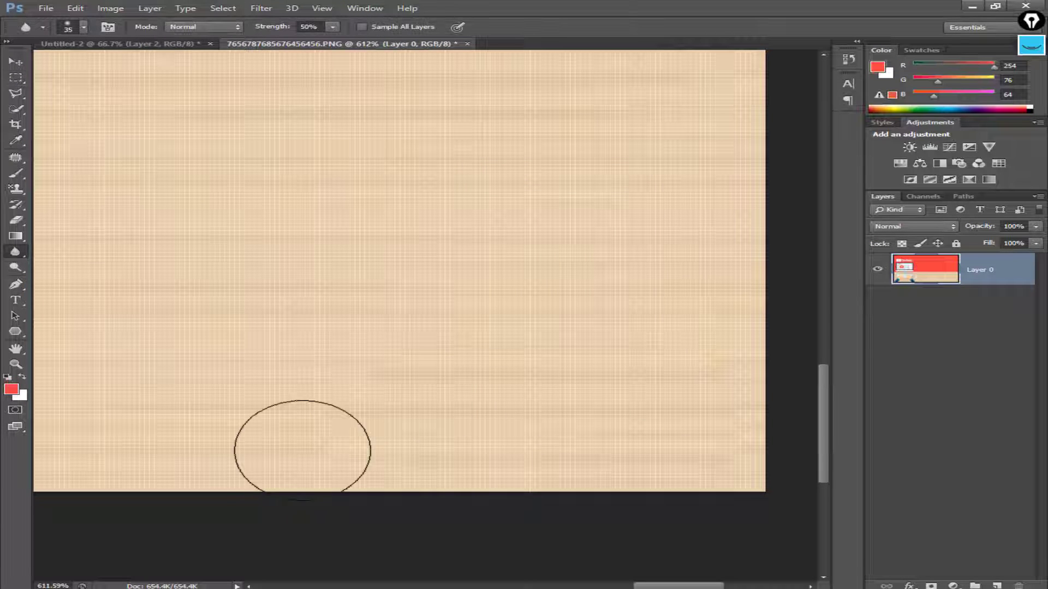
{"action": "scroll", "coordinate": [322, 388], "scroll_direction": "down", "scroll_amount": 5}
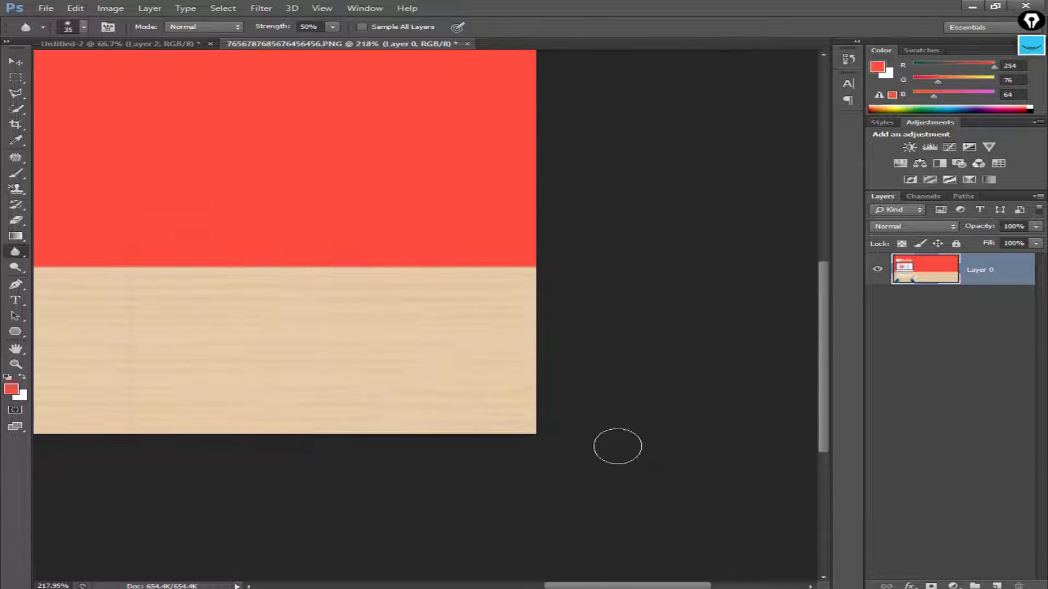
{"action": "scroll", "coordinate": [497, 249], "scroll_direction": "up", "scroll_amount": 5}
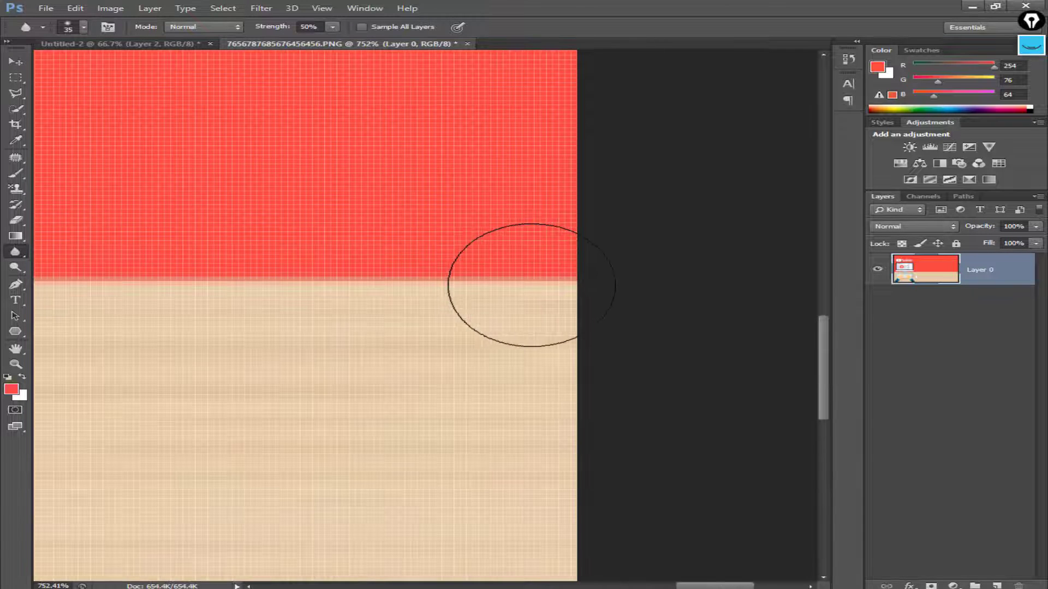
{"action": "left_click_drag", "start_coordinate": [572, 282], "coordinate": [215, 281]}
{"action": "left_click_drag", "start_coordinate": [246, 279], "coordinate": [364, 279]}
{"action": "left_click_drag", "start_coordinate": [597, 281], "coordinate": [262, 279]}
{"action": "mouse_move", "coordinate": [262, 279]}
{"action": "left_mouse_down"}
{"action": "mouse_move", "coordinate": [683, 281]}
{"action": "mouse_move", "coordinate": [655, 287]}
{"action": "left_mouse_up"}
{"action": "left_click_drag", "start_coordinate": [150, 292], "coordinate": [633, 294]}
{"action": "left_click_drag", "start_coordinate": [246, 293], "coordinate": [537, 293]}
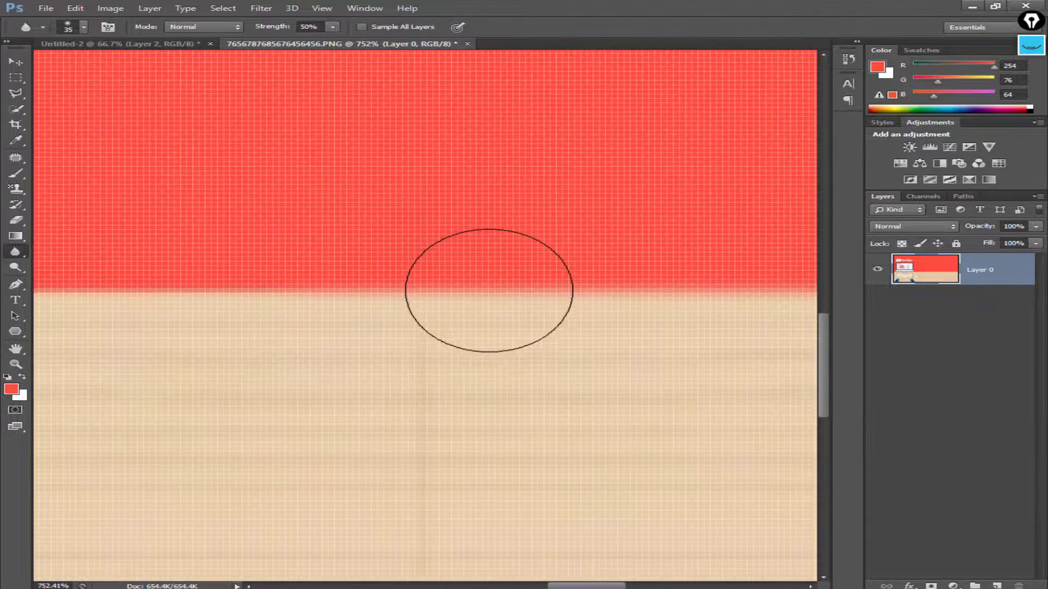
{"action": "scroll", "coordinate": [416, 351], "scroll_direction": "down", "scroll_amount": 5}
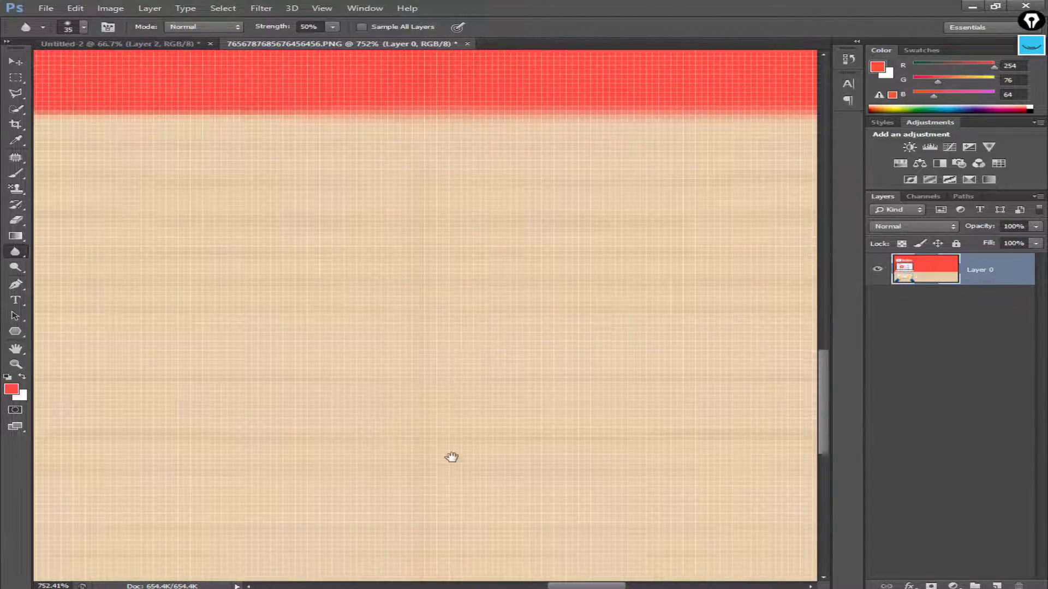
{"action": "left_click_drag", "start_coordinate": [421, 204], "coordinate": [568, 453]}
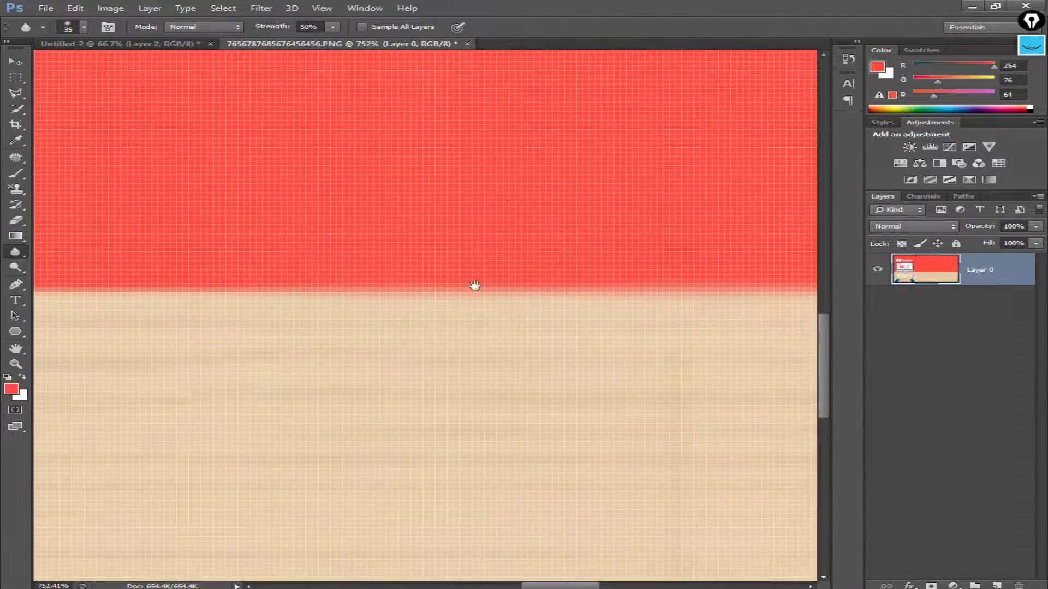
{"action": "left_click_drag", "start_coordinate": [475, 285], "coordinate": [649, 268]}
Enlarge the Blur tool's brush to 200 px and discard the mistaken strength entry
{"action": "scroll", "coordinate": [726, 257], "scroll_direction": "down", "scroll_amount": 8}
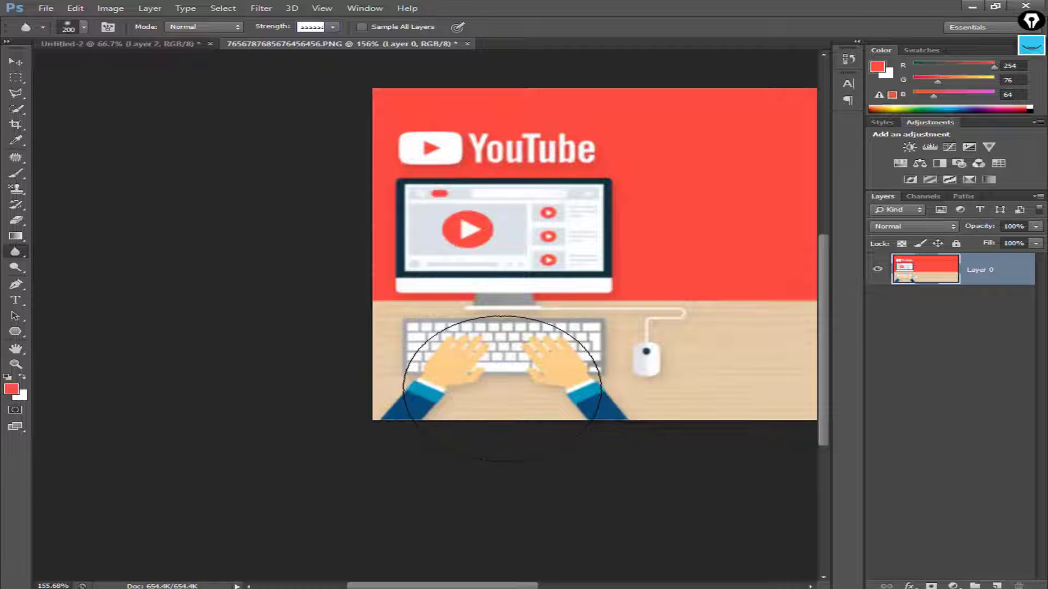
{"action": "left_click", "coordinate": [445, 376]}
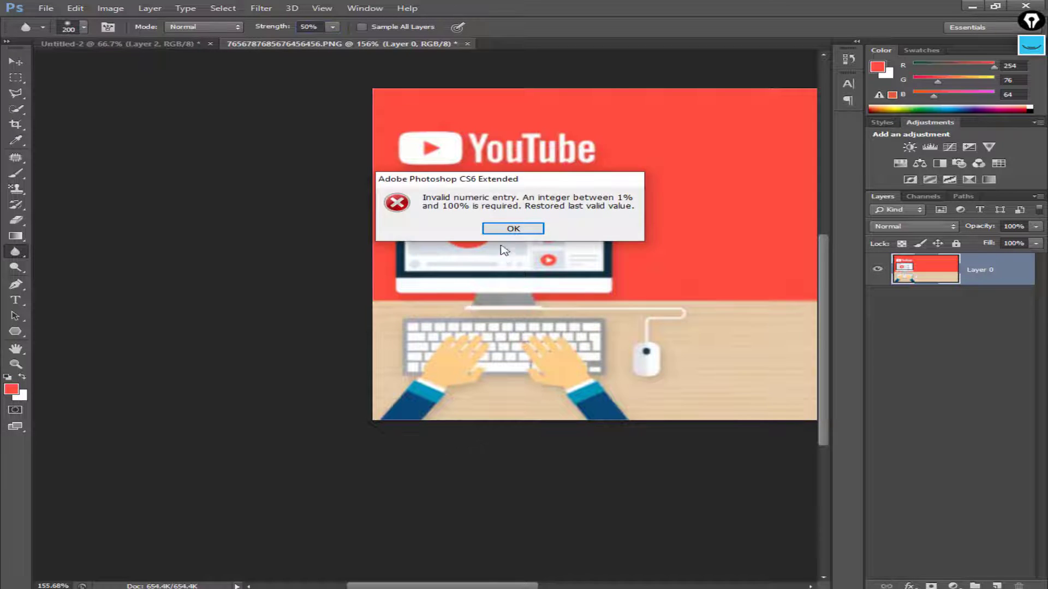
{"action": "left_click", "coordinate": [513, 228]}
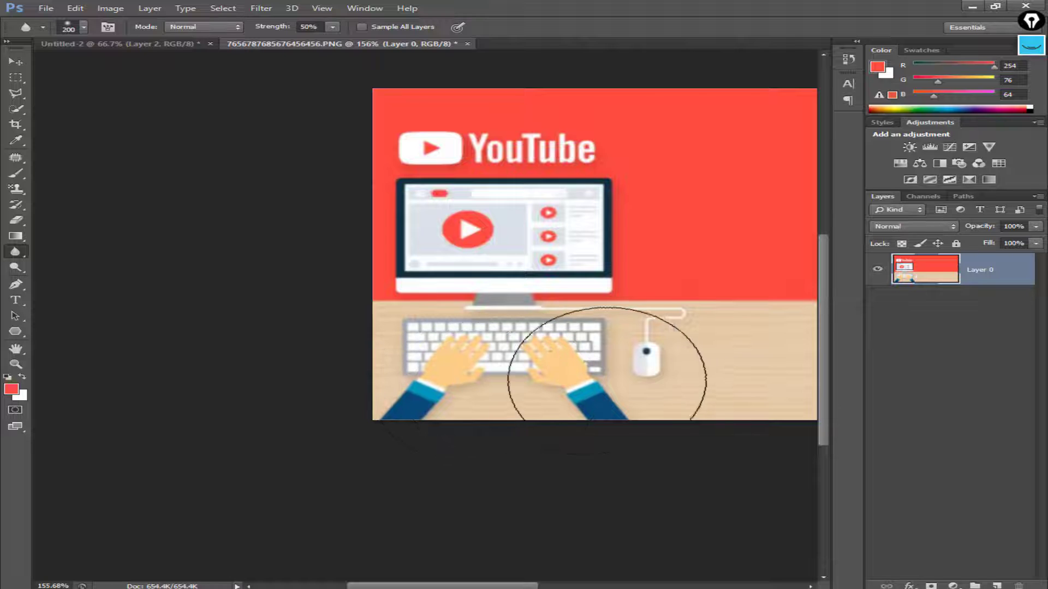
Add a Hue/Saturation adjustment over the YouTube background image with Saturation +57 and Lightness -17
{"action": "scroll", "coordinate": [426, 317], "scroll_direction": "up", "scroll_amount": 5}
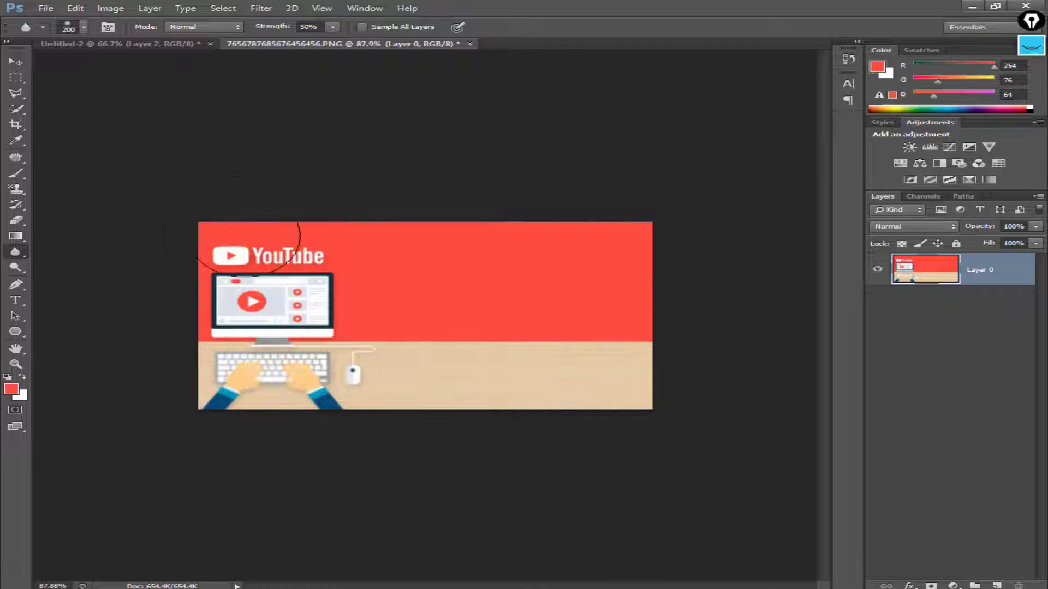
{"action": "scroll", "coordinate": [466, 354], "scroll_direction": "down", "scroll_amount": 3}
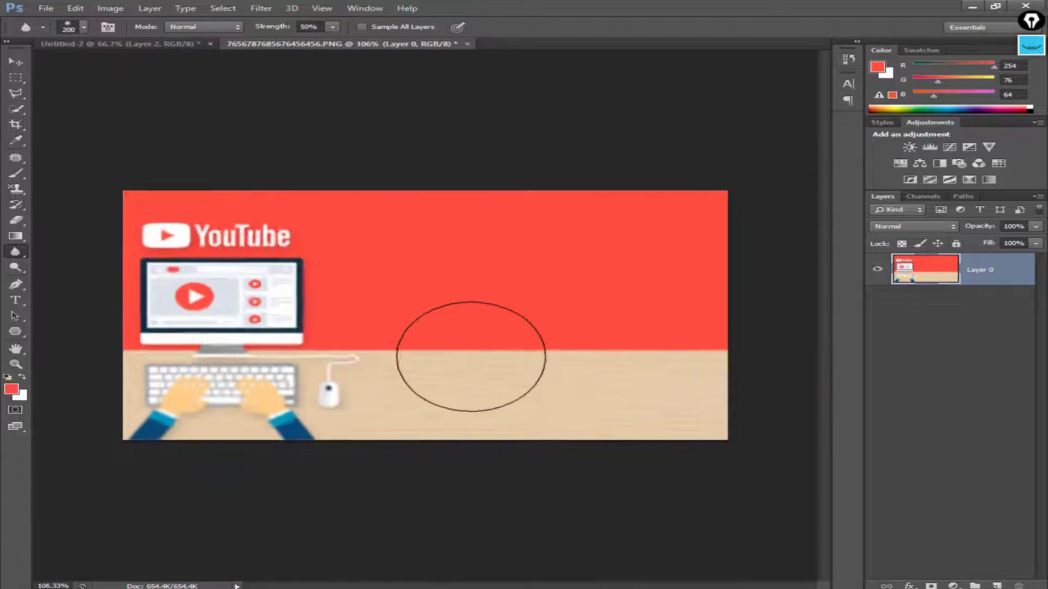
{"action": "left_click", "coordinate": [902, 164]}
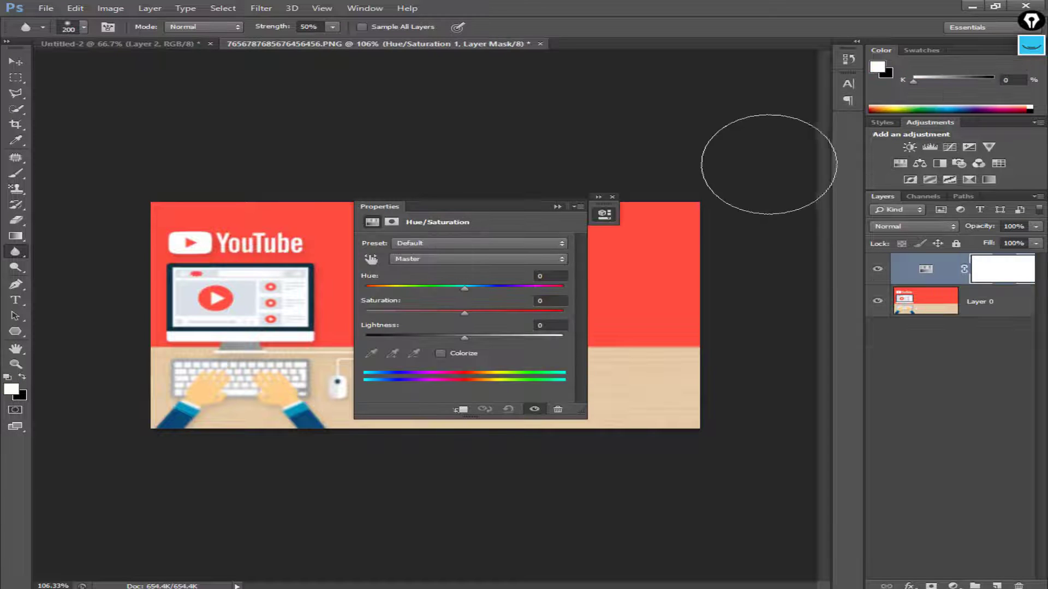
{"action": "left_click_drag", "start_coordinate": [493, 213], "coordinate": [792, 200]}
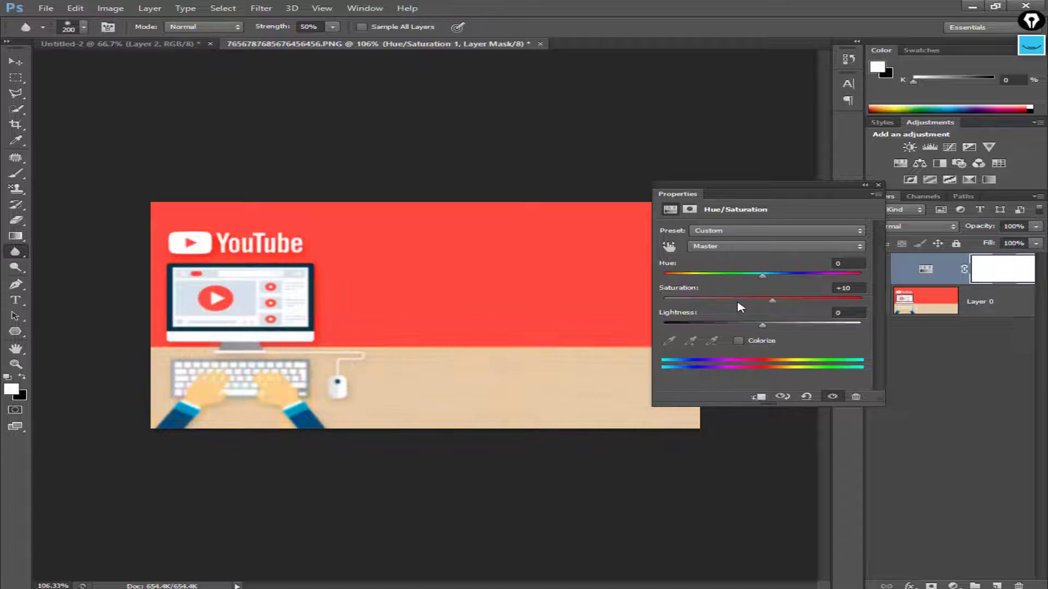
{"action": "left_click_drag", "start_coordinate": [741, 307], "coordinate": [749, 328]}
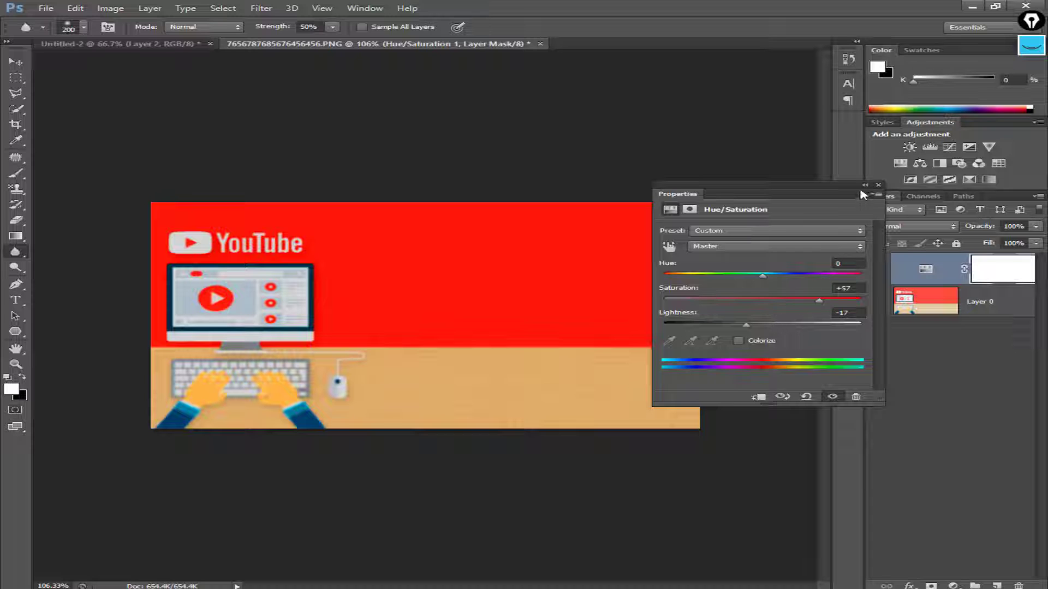
Merge the Hue/Saturation adjustment with the image layer beneath it and close the adjustment's properties
{"action": "left_click", "coordinate": [865, 185]}
{"action": "left_click", "coordinate": [974, 304]}
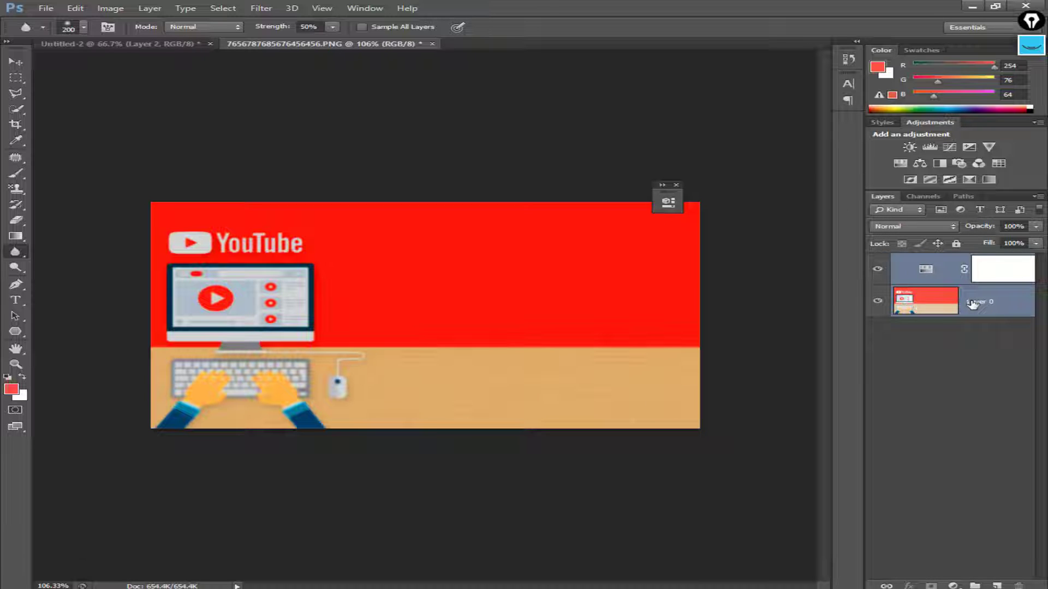
{"action": "key", "text": "ctrl+e"}
{"action": "left_click", "coordinate": [676, 186]}
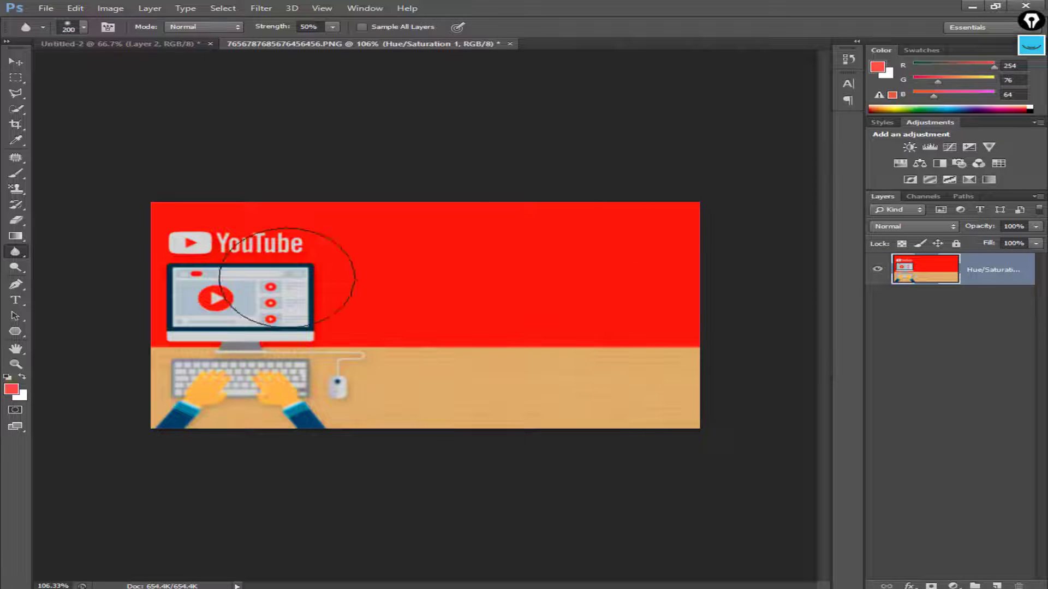
Create a new white RGB document 1280 pixels wide at 72 pixels/inch
{"action": "left_click", "coordinate": [16, 64]}
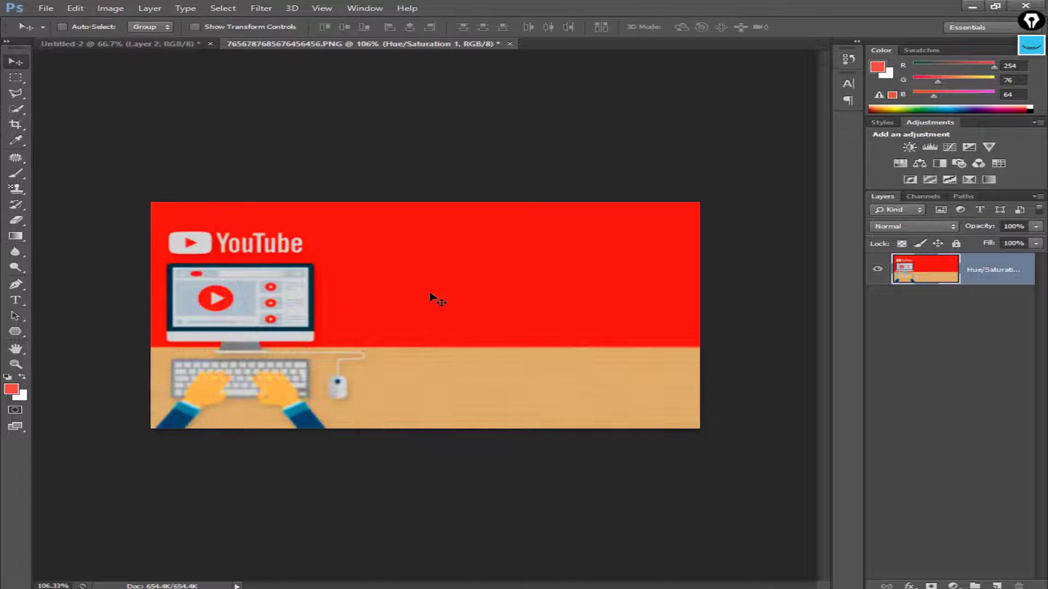
{"action": "mouse_move", "coordinate": [433, 297]}
{"action": "left_mouse_down"}
{"action": "mouse_move", "coordinate": [407, 267]}
{"action": "mouse_move", "coordinate": [287, 197]}
{"action": "mouse_move", "coordinate": [319, 250]}
{"action": "mouse_move", "coordinate": [449, 330]}
{"action": "mouse_move", "coordinate": [415, 224]}
{"action": "mouse_move", "coordinate": [424, 296]}
{"action": "left_mouse_up"}
{"action": "key", "text": "ctrl+n"}
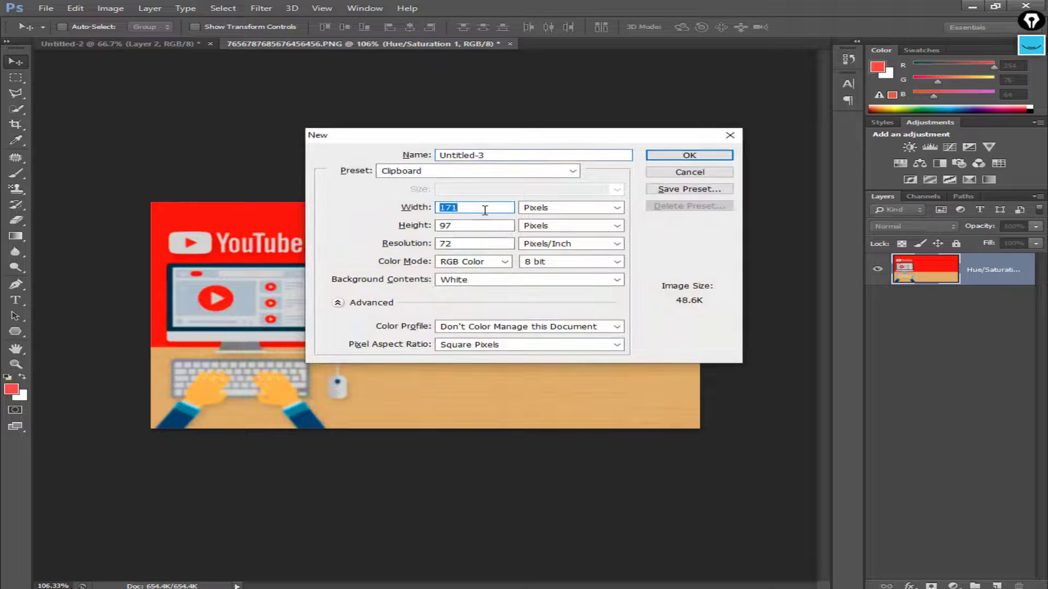
{"action": "type", "text": "1280"}
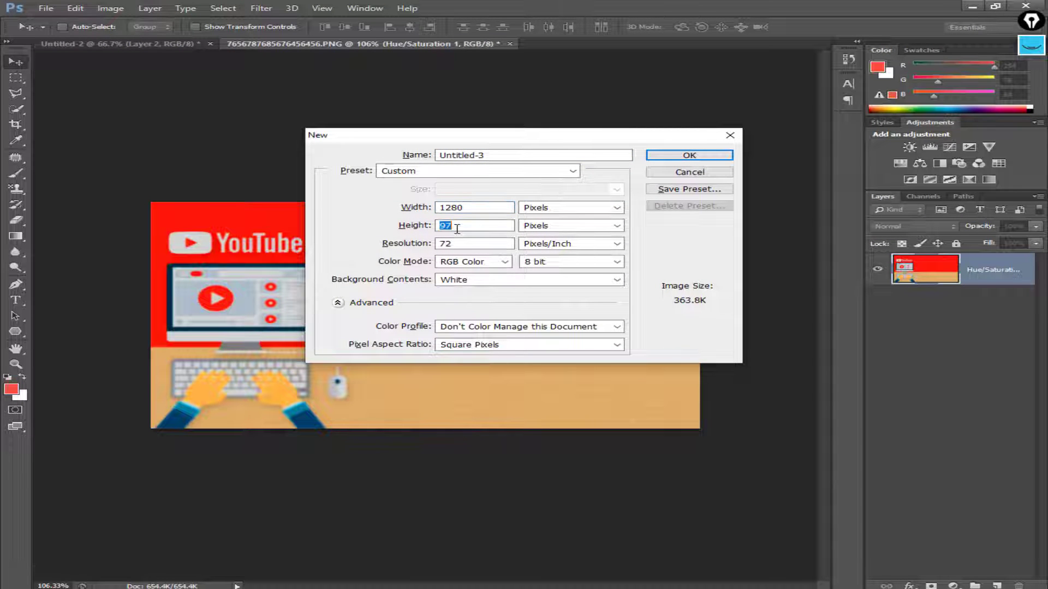
{"action": "key", "text": "Return"}
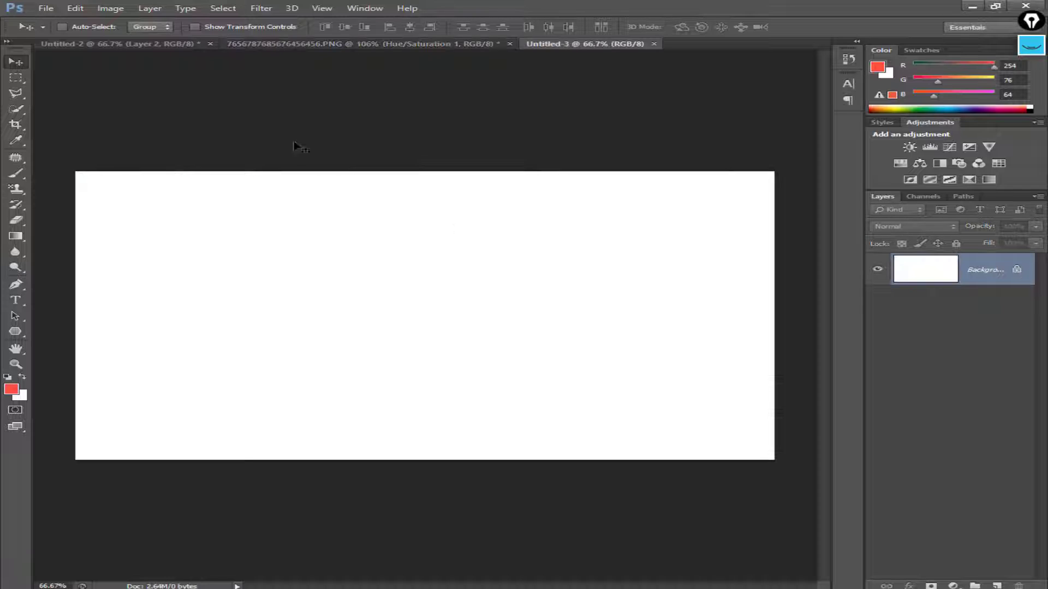
Copy the yellow-outlined statistics strip and the cleaned YouTube background image from their documents into the new Untitled-3 document
{"action": "left_click", "coordinate": [302, 44]}
{"action": "left_click", "coordinate": [143, 48]}
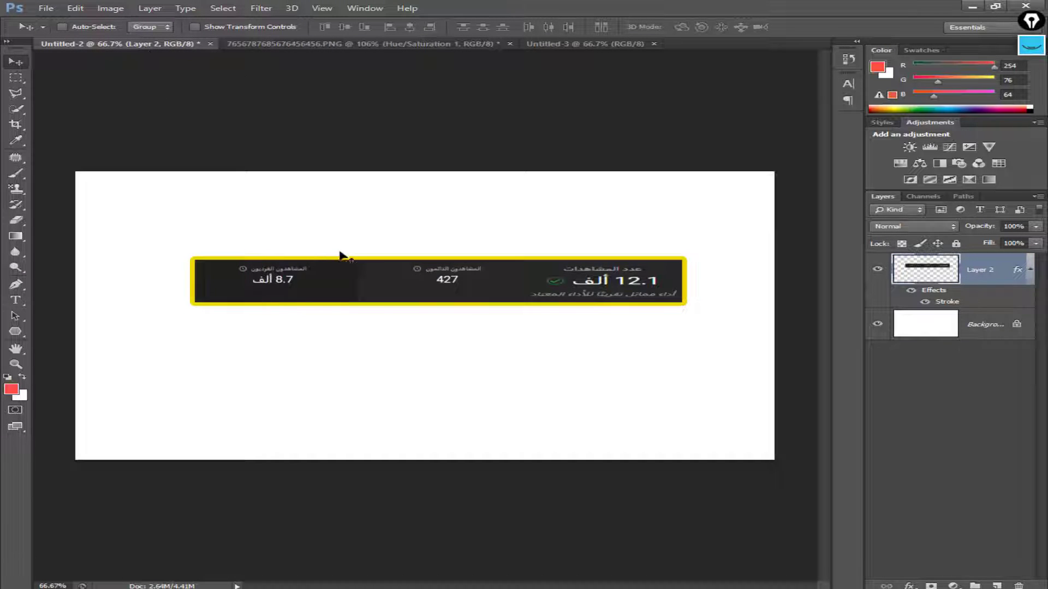
{"action": "left_click_drag", "start_coordinate": [344, 282], "coordinate": [529, 277]}
{"action": "left_click", "coordinate": [350, 44]}
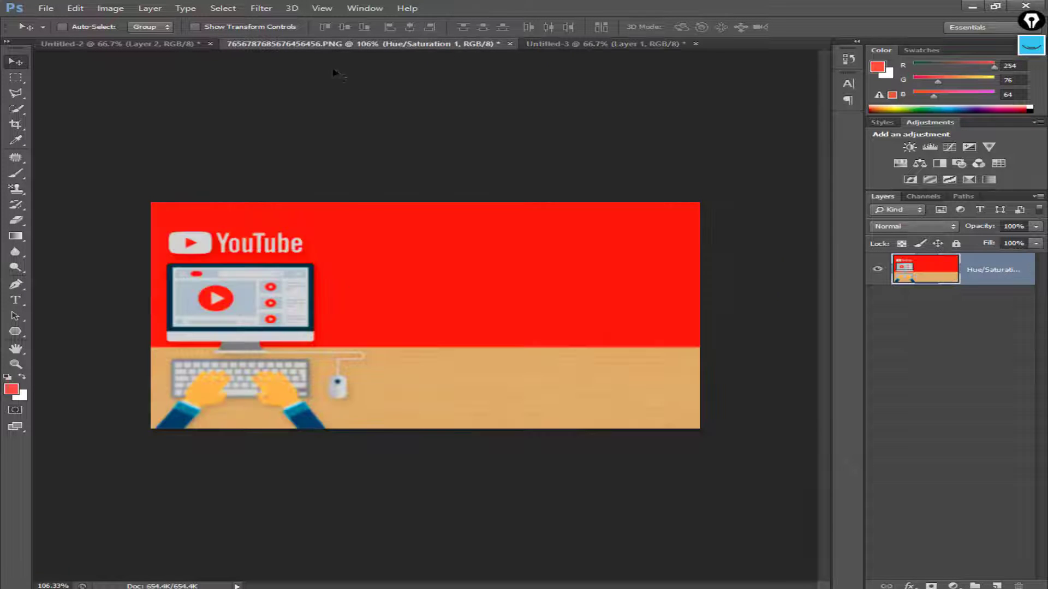
{"action": "left_click_drag", "start_coordinate": [363, 268], "coordinate": [204, 226]}
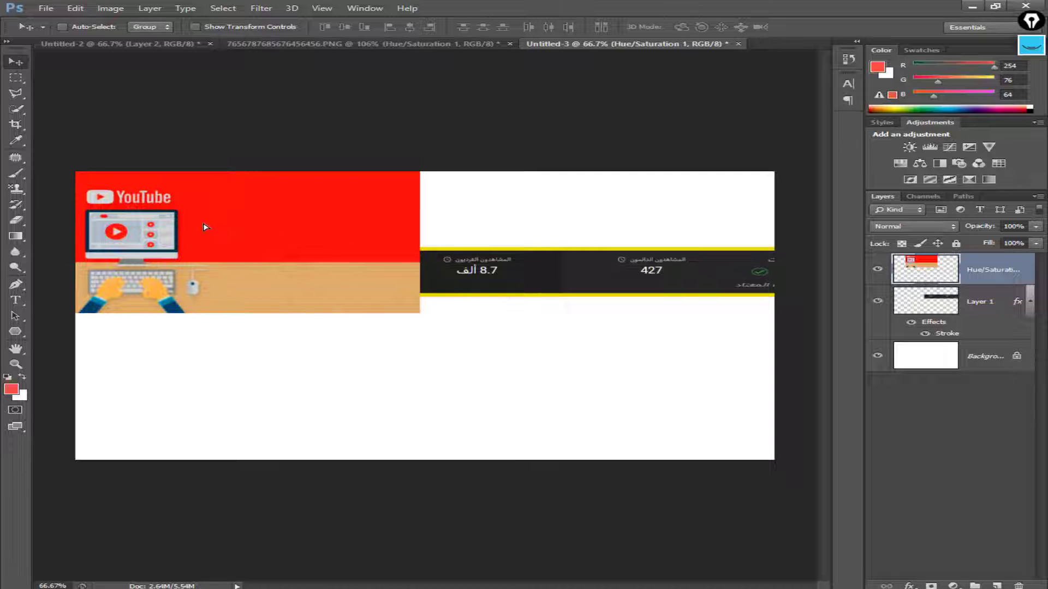
Scale the YouTube background image to about 203% so it fills the whole canvas
{"action": "key", "text": "ctrl+t"}
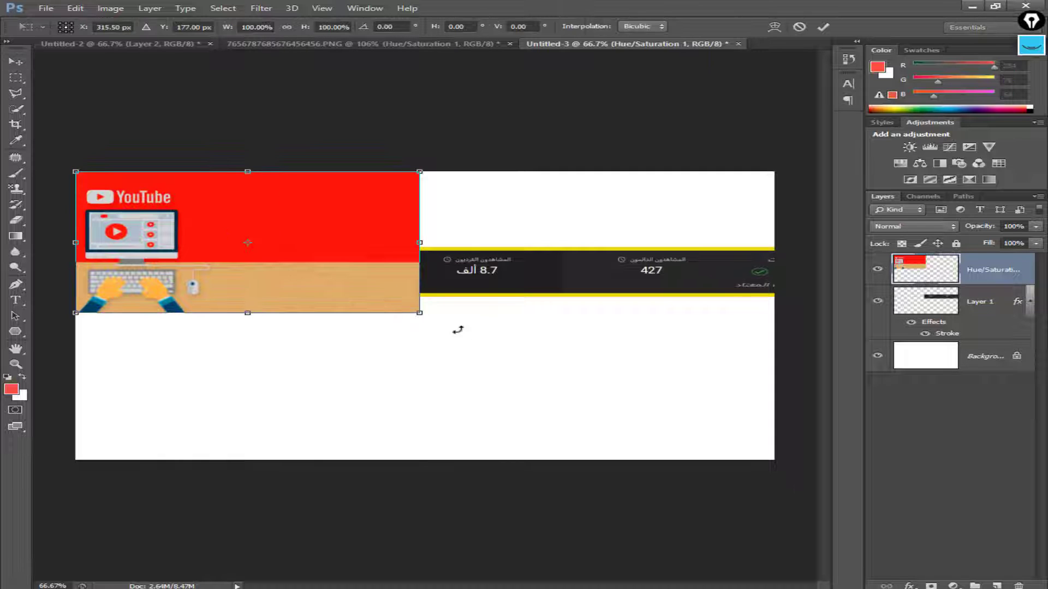
{"action": "left_click_drag", "start_coordinate": [422, 314], "coordinate": [780, 456]}
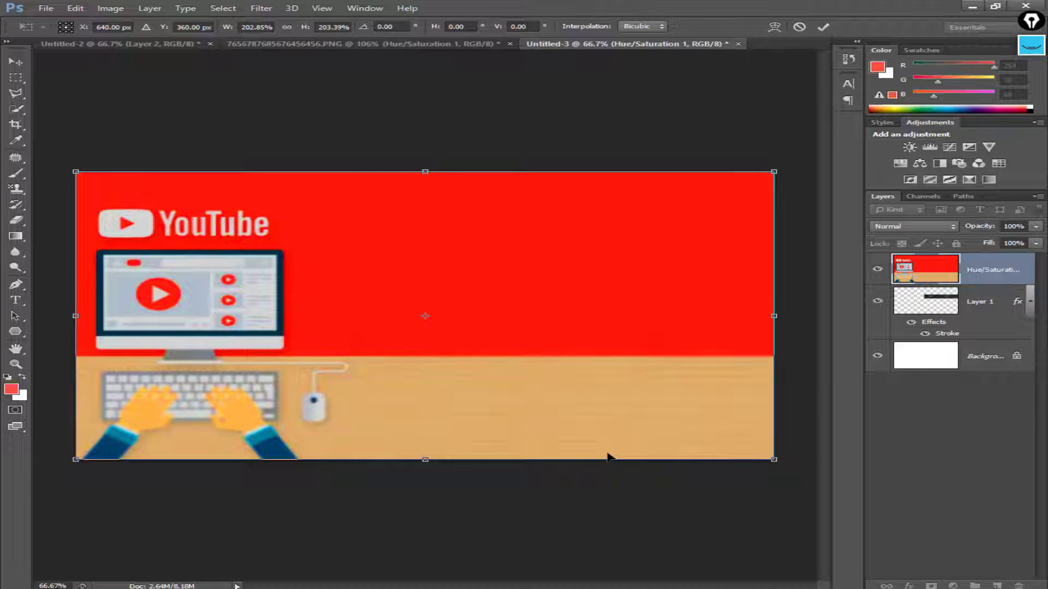
{"action": "key", "text": "Return"}
Bring the statistics strip layer above the background image and move the strip to start beside the monitor
{"action": "left_click_drag", "start_coordinate": [968, 306], "coordinate": [949, 254]}
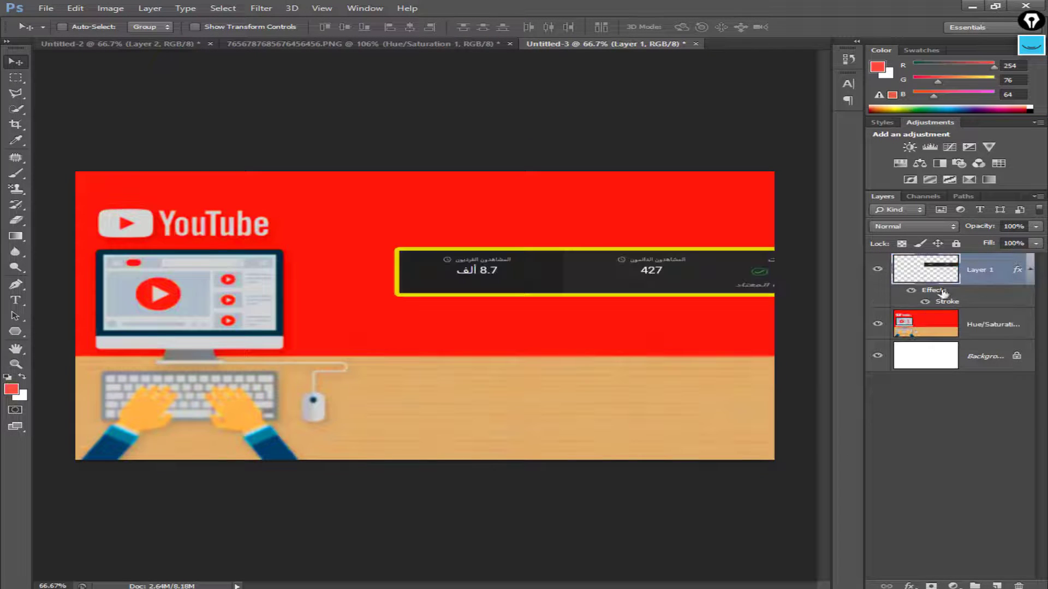
{"action": "left_click", "coordinate": [911, 481]}
{"action": "left_click", "coordinate": [684, 277]}
{"action": "left_click", "coordinate": [513, 235]}
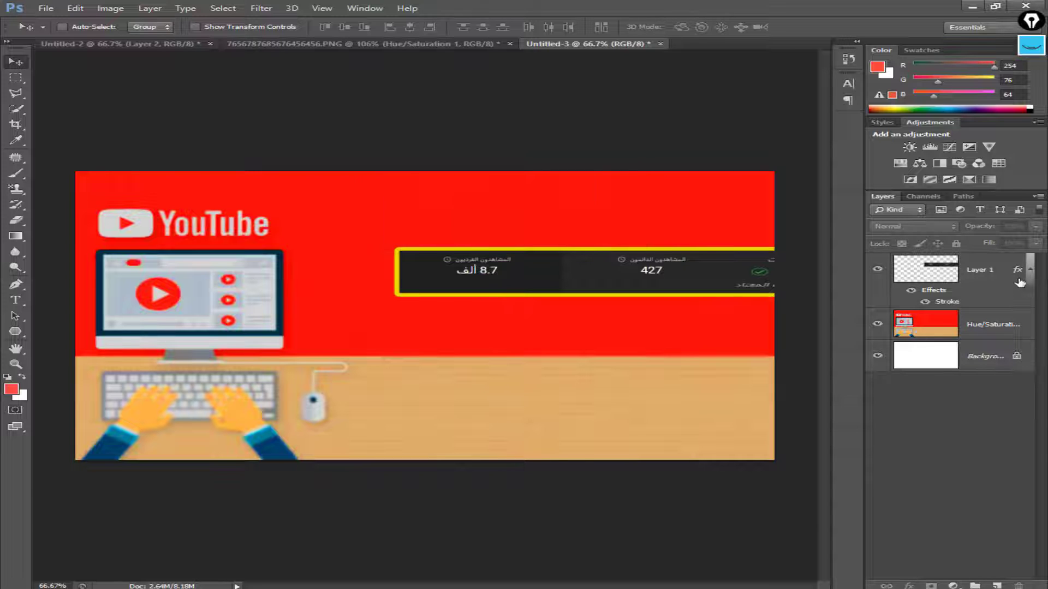
{"action": "left_click", "coordinate": [1020, 282]}
{"action": "left_click_drag", "start_coordinate": [629, 276], "coordinate": [516, 289]}
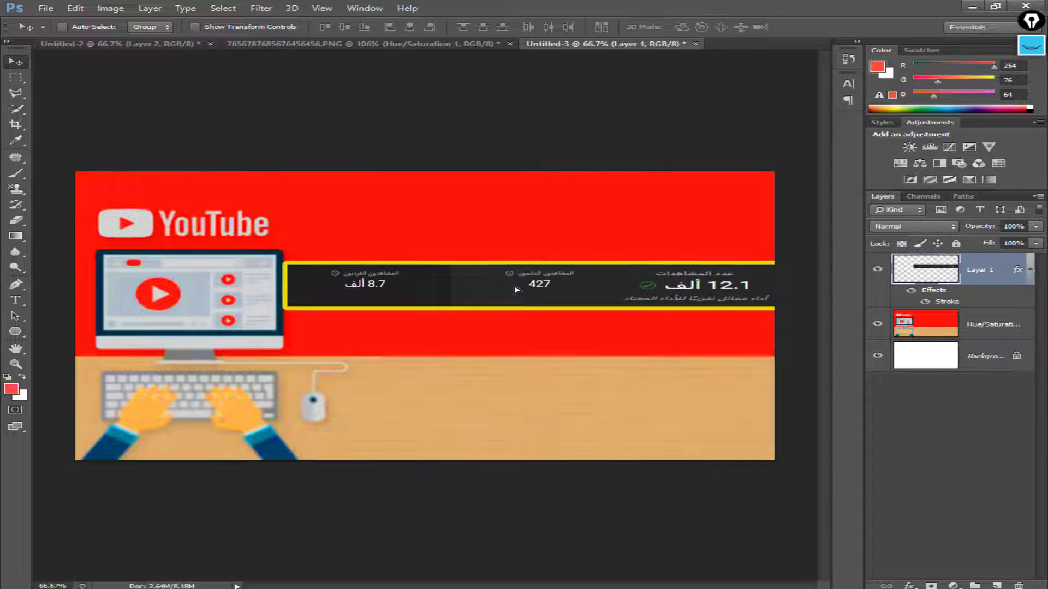
Resize and position the statistics strip to fit between the monitor and the canvas's right edge, just above the desk
{"action": "key", "text": "ctrl+t"}
{"action": "left_click_drag", "start_coordinate": [284, 285], "coordinate": [334, 286]}
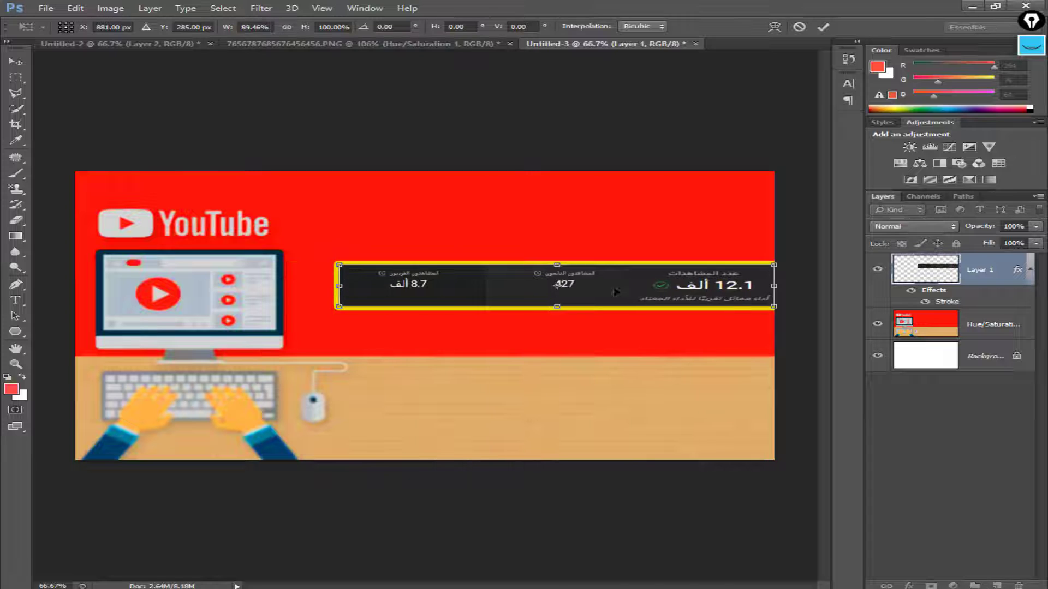
{"action": "left_click_drag", "start_coordinate": [774, 285], "coordinate": [721, 286]}
{"action": "left_click_drag", "start_coordinate": [527, 309], "coordinate": [519, 337]}
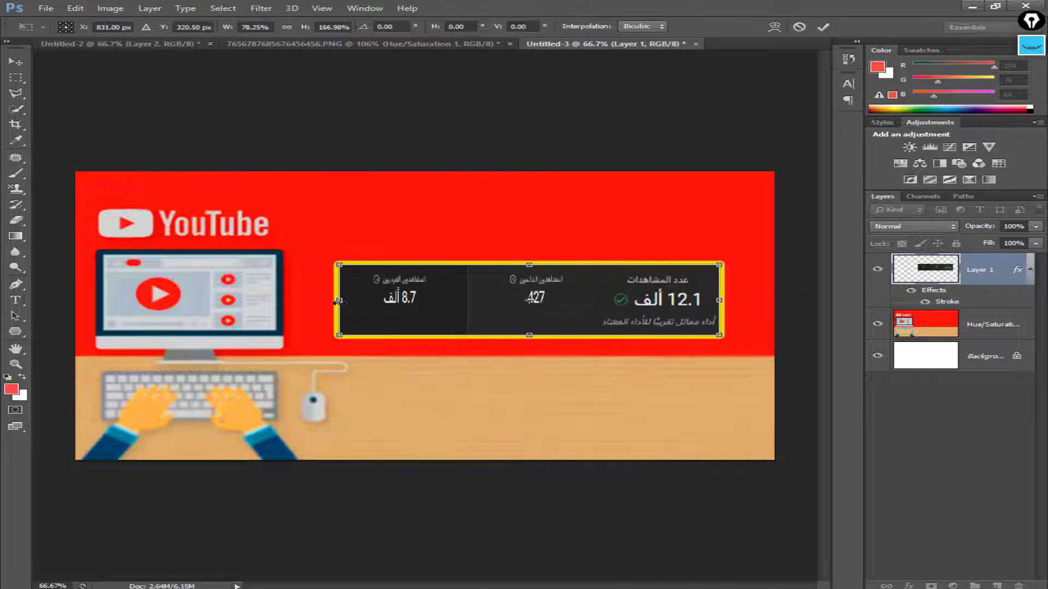
{"action": "left_click_drag", "start_coordinate": [335, 301], "coordinate": [281, 304]}
{"action": "left_click_drag", "start_coordinate": [421, 312], "coordinate": [446, 318]}
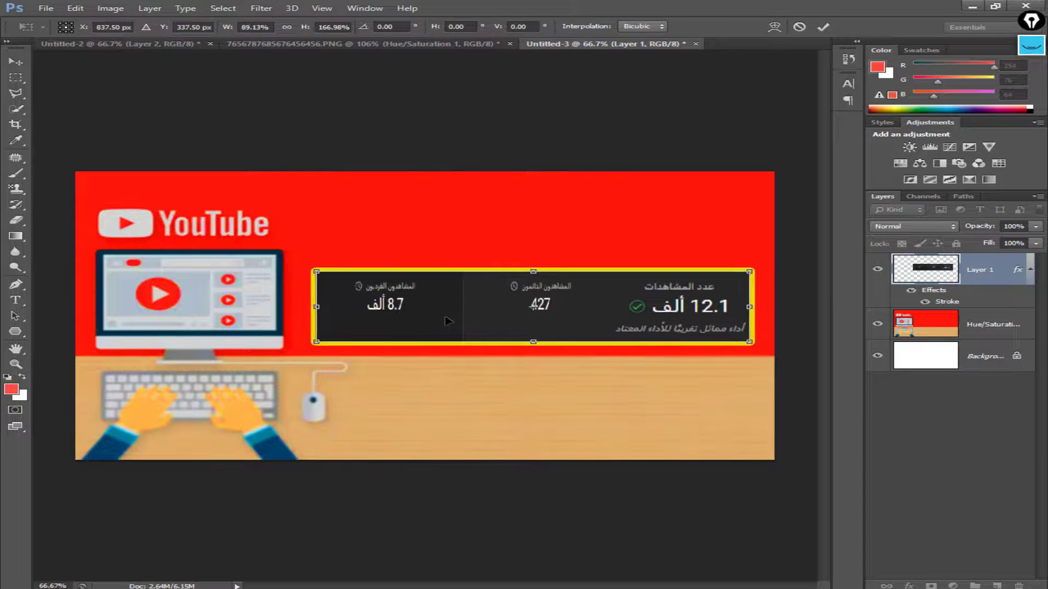
{"action": "left_click_drag", "start_coordinate": [313, 309], "coordinate": [286, 309]}
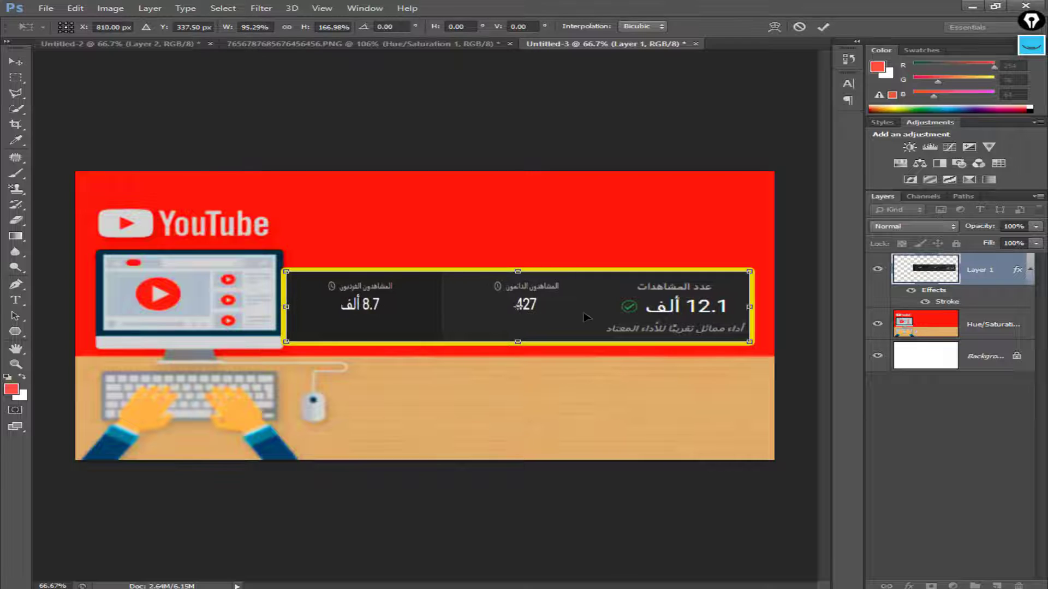
{"action": "left_click_drag", "start_coordinate": [584, 316], "coordinate": [601, 318]}
{"action": "key", "text": "Return"}
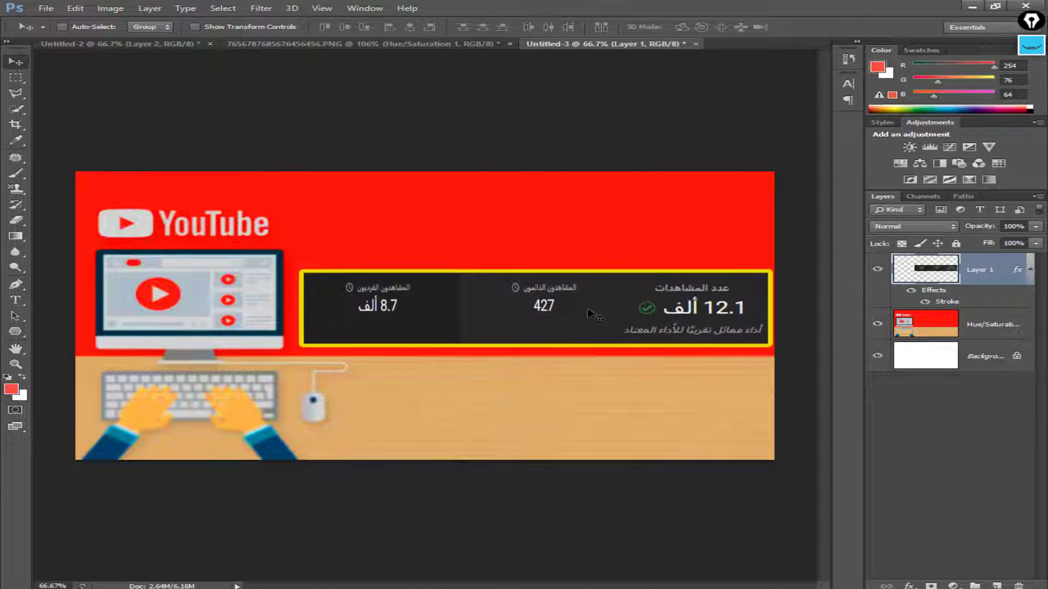
{"action": "left_click_drag", "start_coordinate": [520, 344], "coordinate": [554, 327]}
{"action": "left_click", "coordinate": [17, 301]}
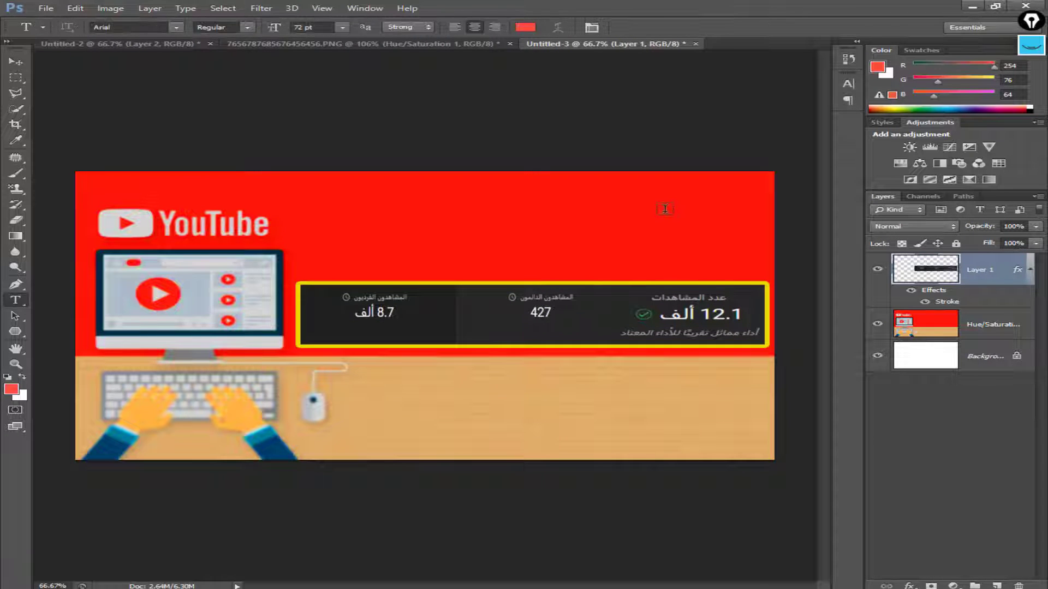
{"action": "left_click", "coordinate": [664, 208]}
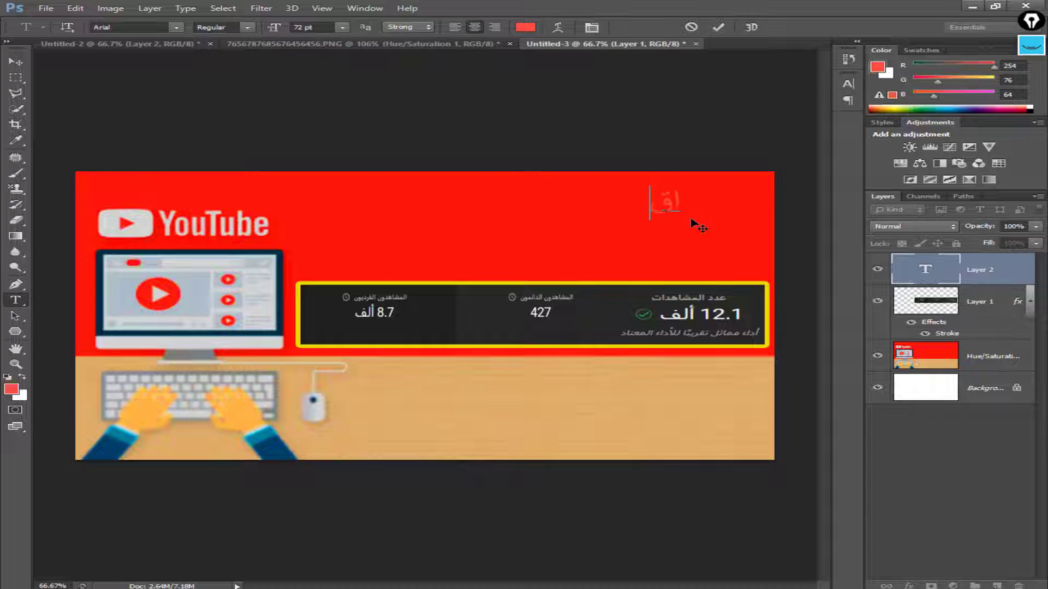
{"action": "left_click", "coordinate": [16, 140]}
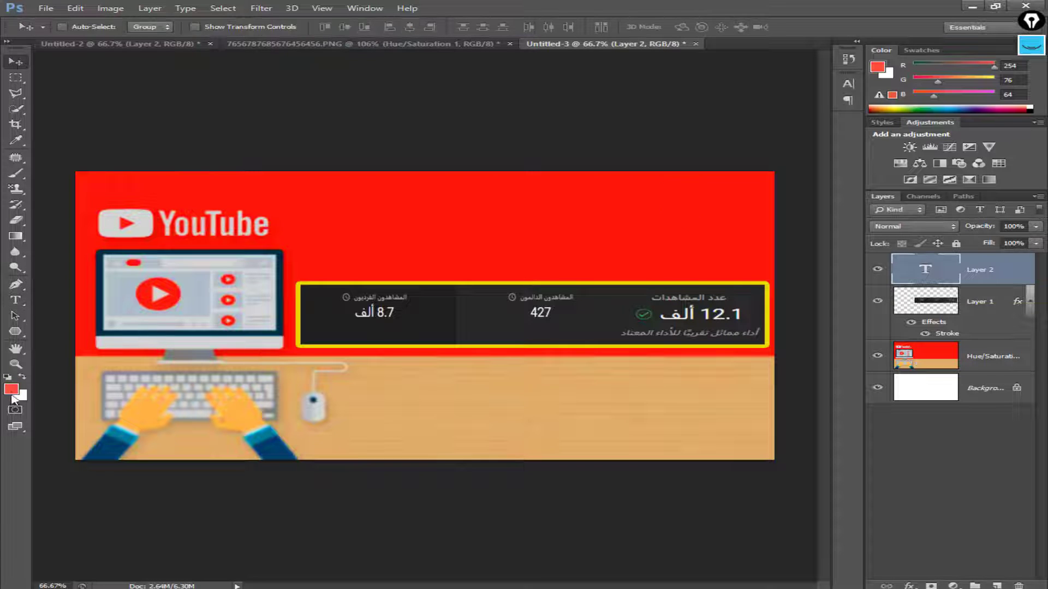
Set the foreground color to dark grey #1f1f1f
{"action": "left_click", "coordinate": [11, 389]}
{"action": "type", "text": "1f1f1f"}
{"action": "left_click", "coordinate": [642, 346]}
{"action": "key", "text": "v"}
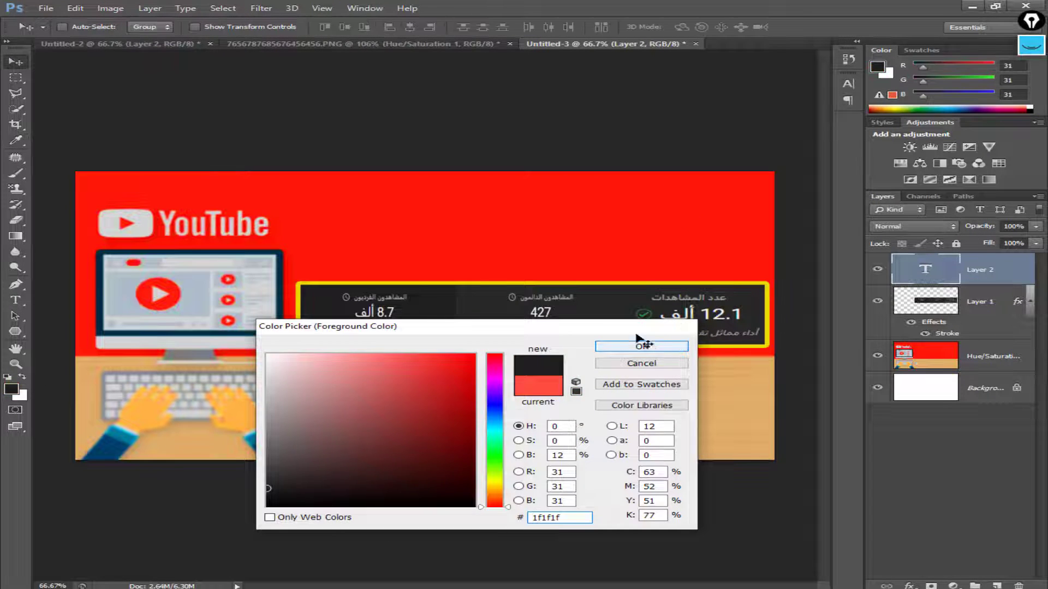
Add the text headline "افهم قناتك نجاح اسرع" in the red area above the statistics strip
{"action": "left_click", "coordinate": [15, 300]}
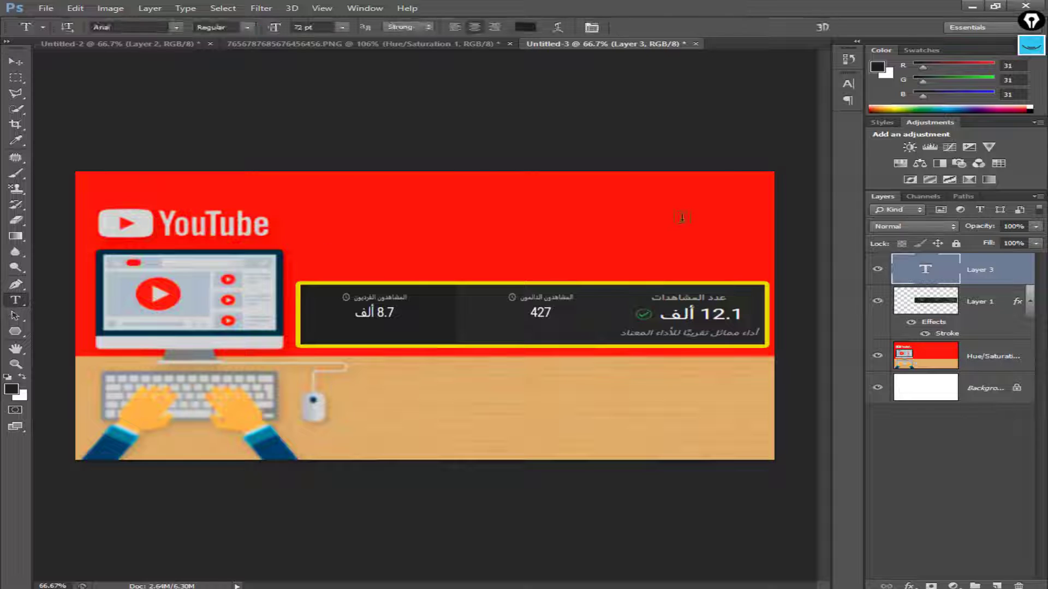
{"action": "left_click", "coordinate": [651, 218]}
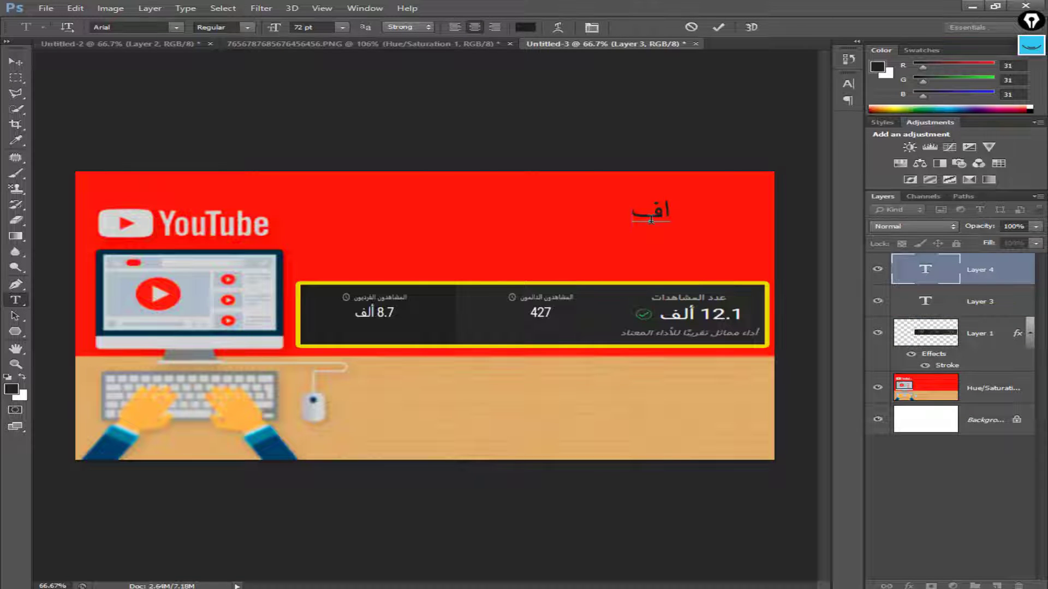
{"action": "type", "text": "افهم ق"}
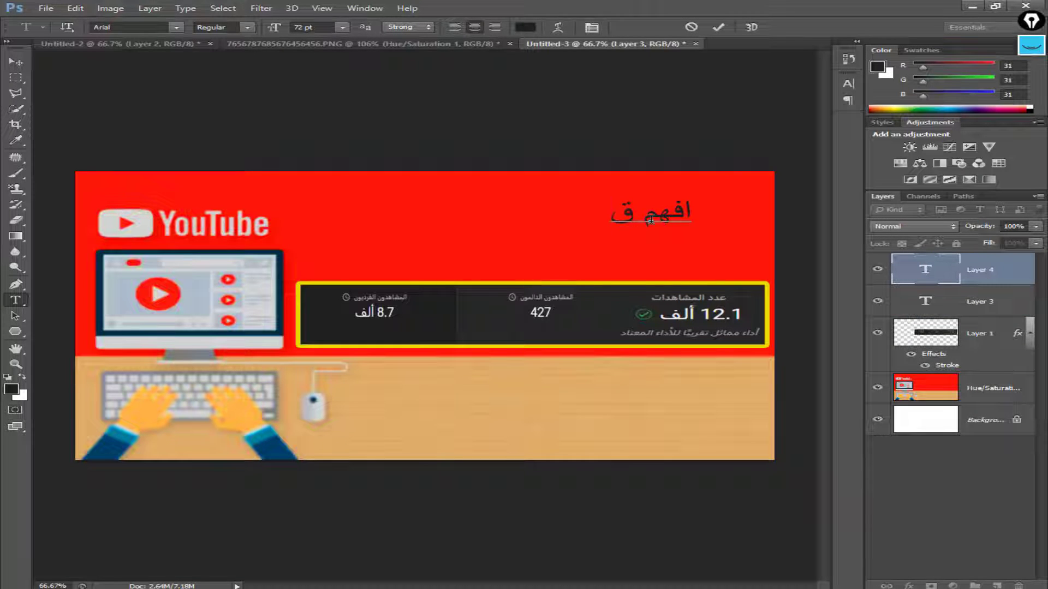
{"action": "type", "text": "نت"}
{"action": "key", "text": "BackSpace"}
{"action": "key", "text": "BackSpace"}
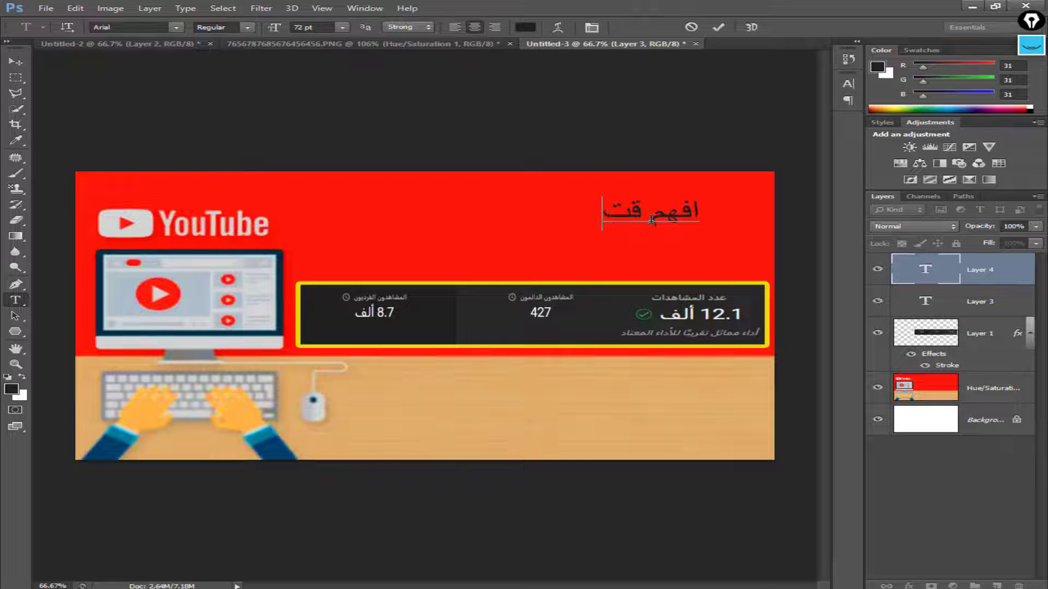
{"action": "type", "text": "ناتك"}
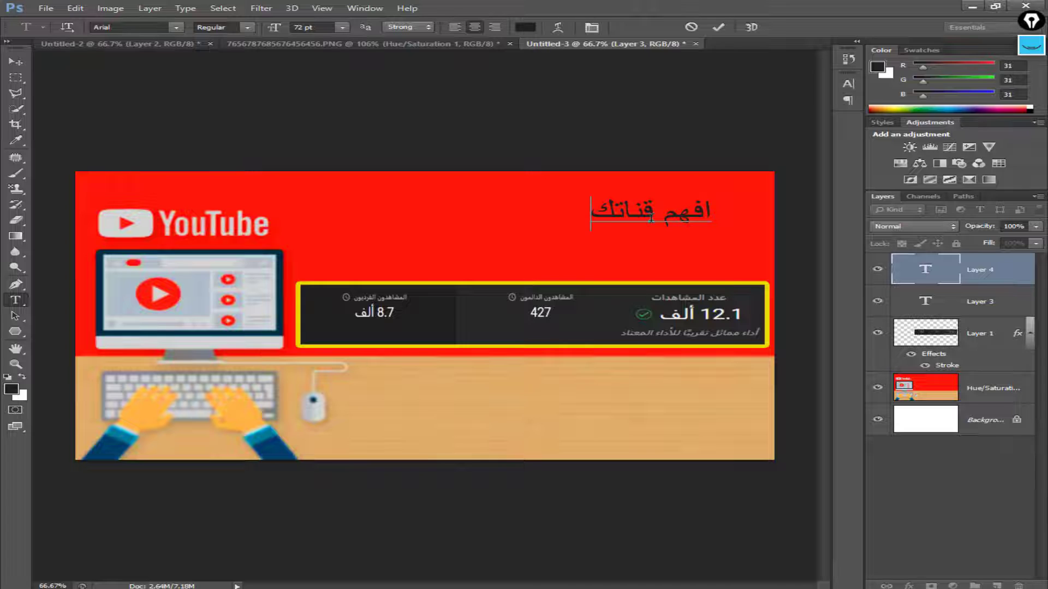
{"action": "type", "text": " تد"}
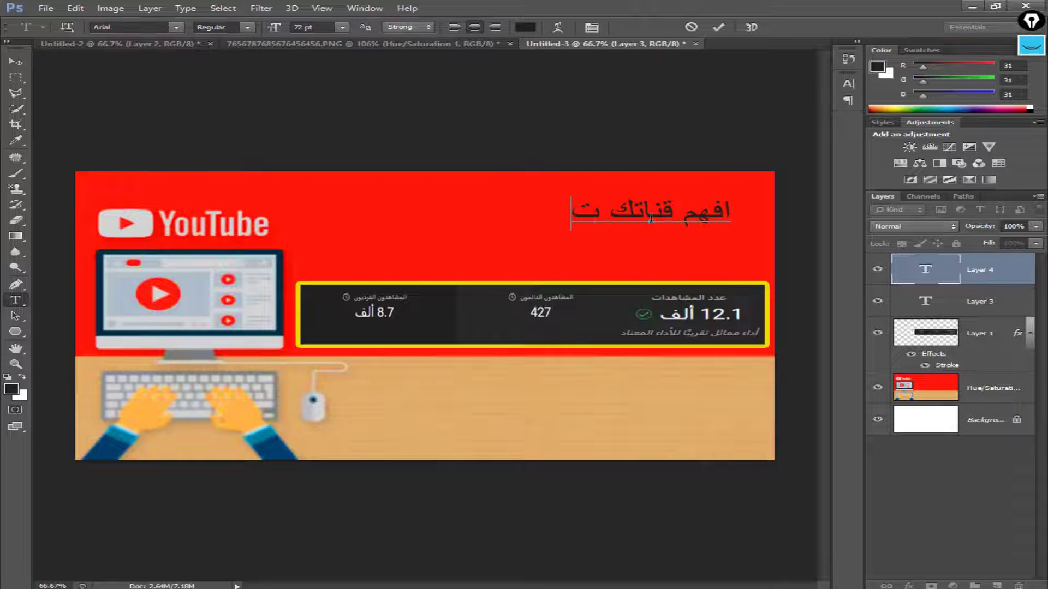
{"action": "key", "text": "BackSpace"}
{"action": "key", "text": "BackSpace"}
{"action": "type", "text": "ن"}
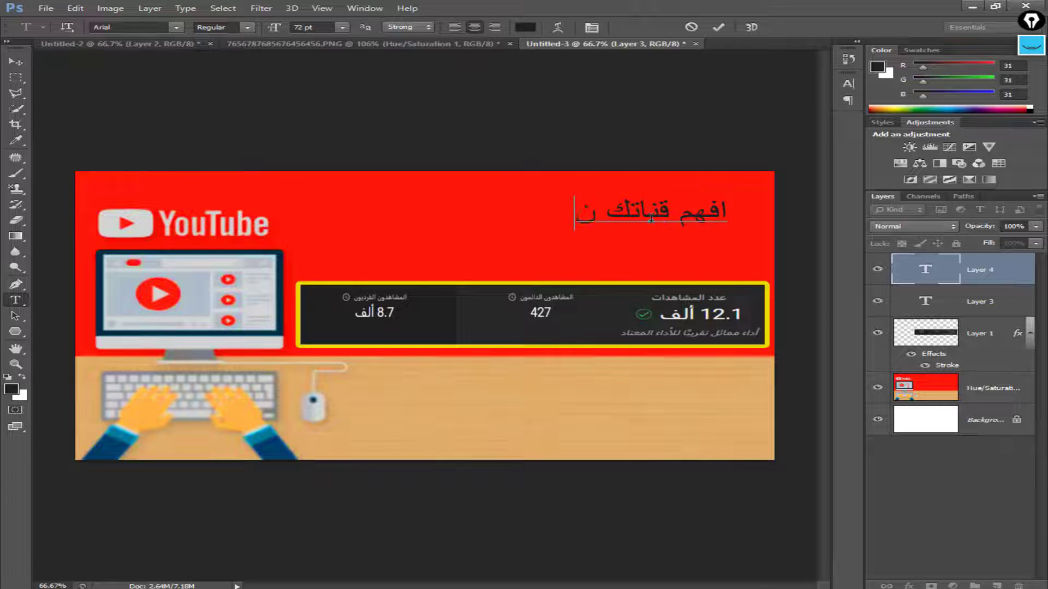
{"action": "type", "text": "د"}
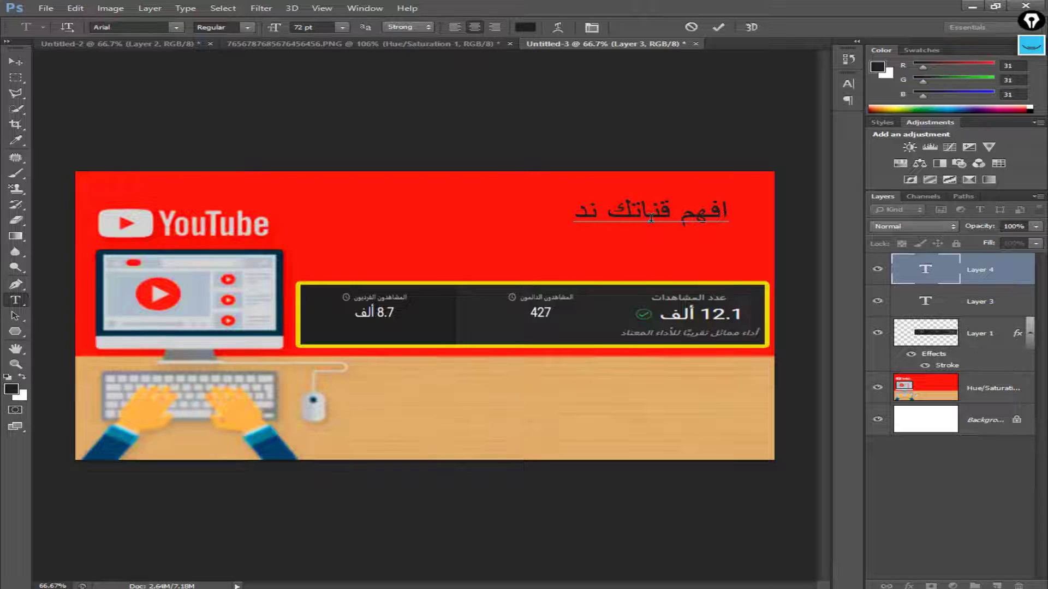
{"action": "key", "text": "BackSpace"}
{"action": "type", "text": "جاه"}
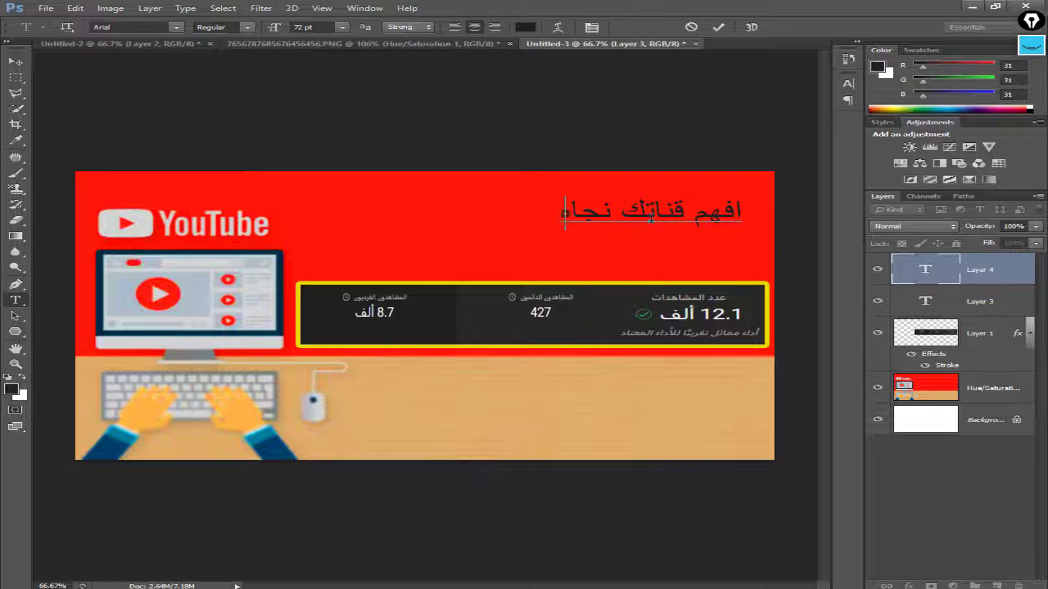
{"action": "key", "text": "BackSpace"}
{"action": "type", "text": "ح"}
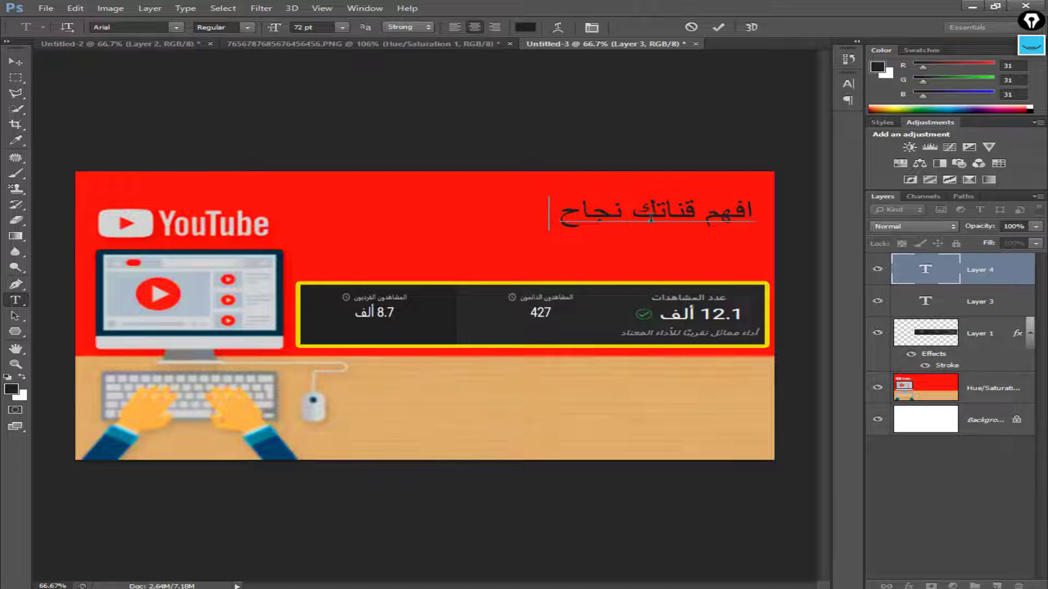
{"action": "type", "text": " اسرغ"}
{"action": "key", "text": "BackSpace"}
{"action": "type", "text": "ع"}
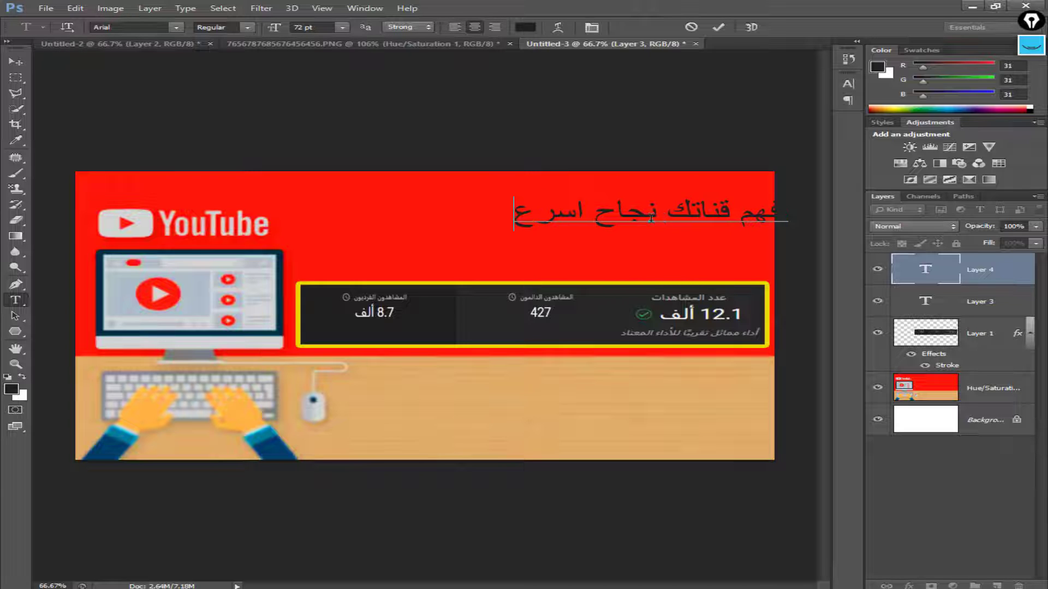
Move the headline and scale it to about 170% wide and 167% high, spanning the statistics strip's width just above it
{"action": "left_click", "coordinate": [15, 62]}
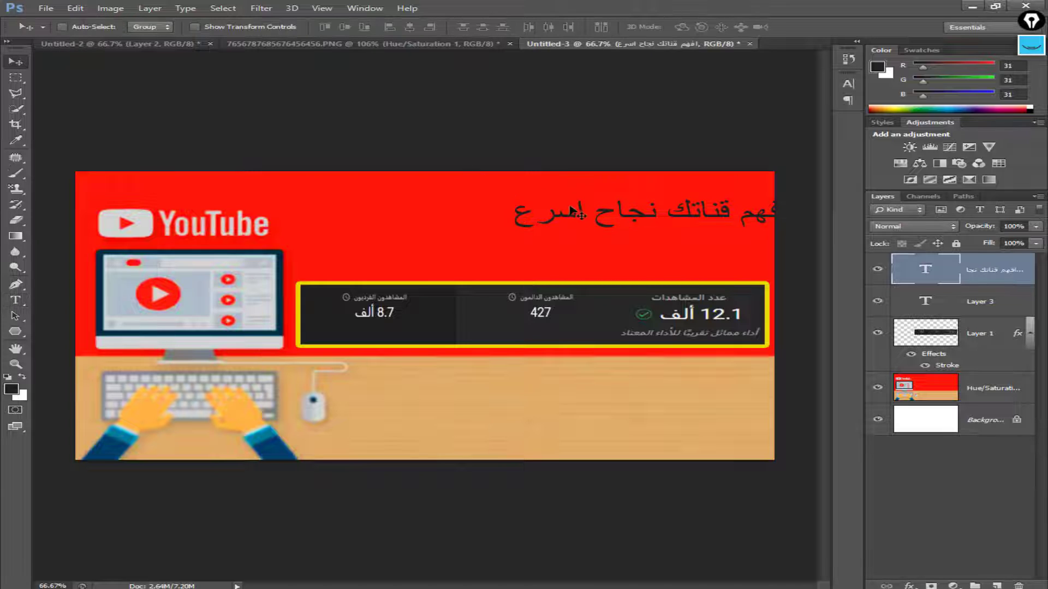
{"action": "left_click_drag", "start_coordinate": [577, 214], "coordinate": [446, 219]}
{"action": "key", "text": "ctrl+t"}
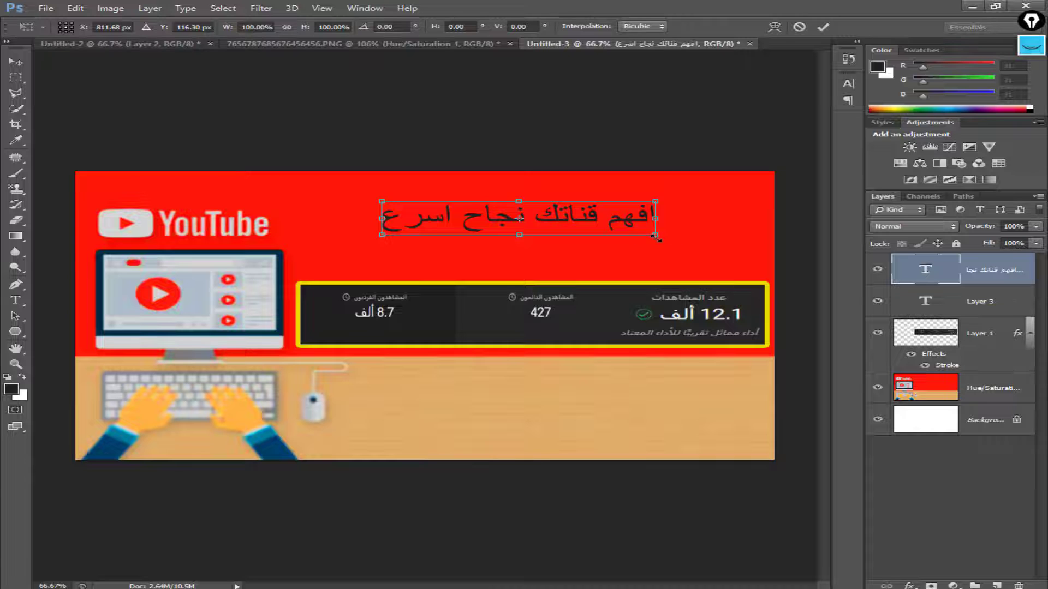
{"action": "left_click_drag", "start_coordinate": [655, 235], "coordinate": [765, 254]}
{"action": "left_click_drag", "start_coordinate": [619, 237], "coordinate": [537, 230]}
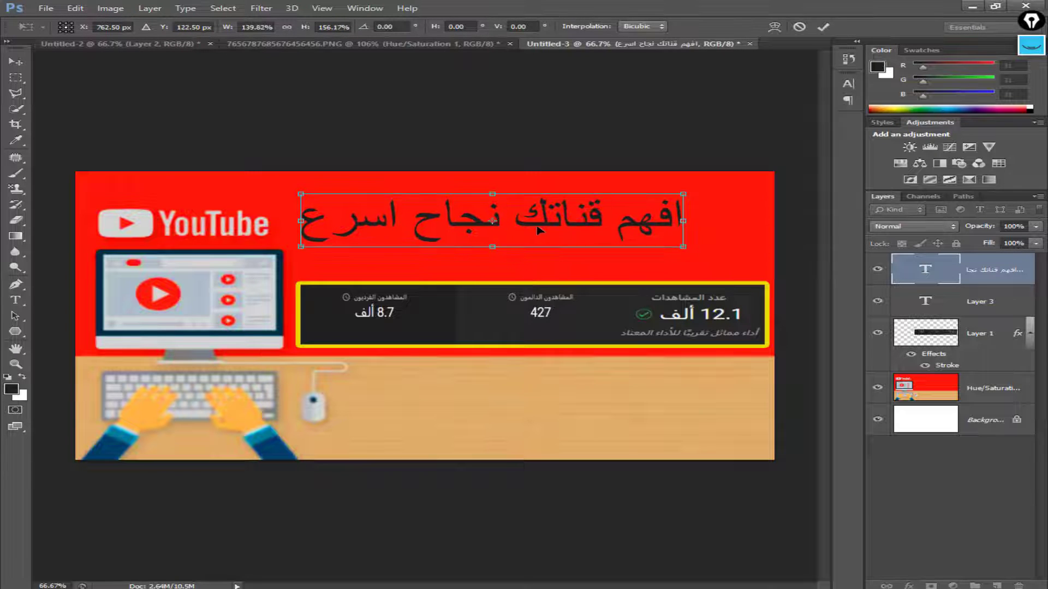
{"action": "left_click_drag", "start_coordinate": [682, 246], "coordinate": [764, 251]}
{"action": "left_click_drag", "start_coordinate": [685, 225], "coordinate": [685, 243]}
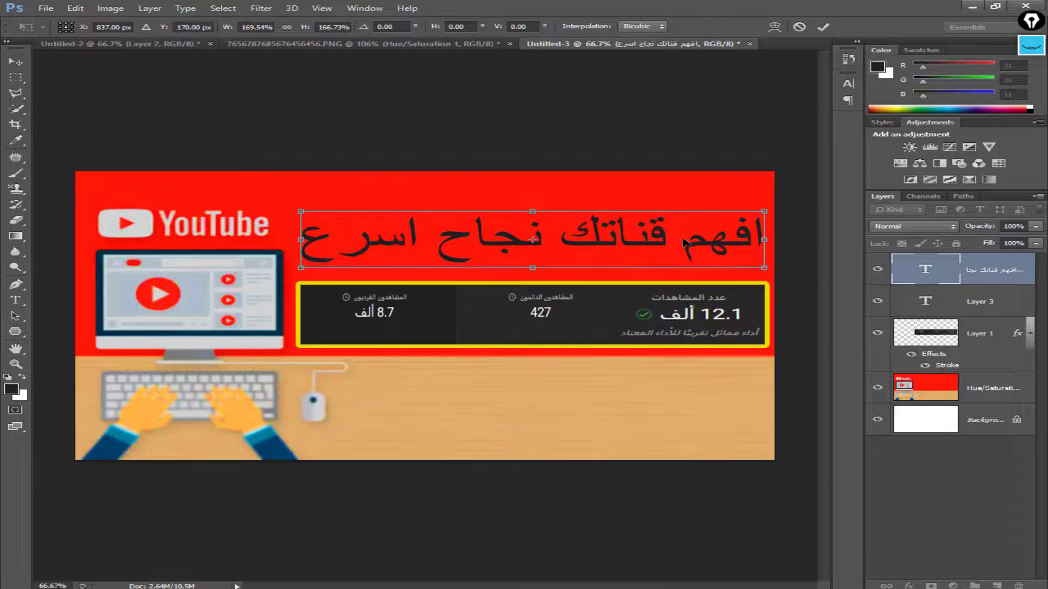
{"action": "key", "text": "Return"}
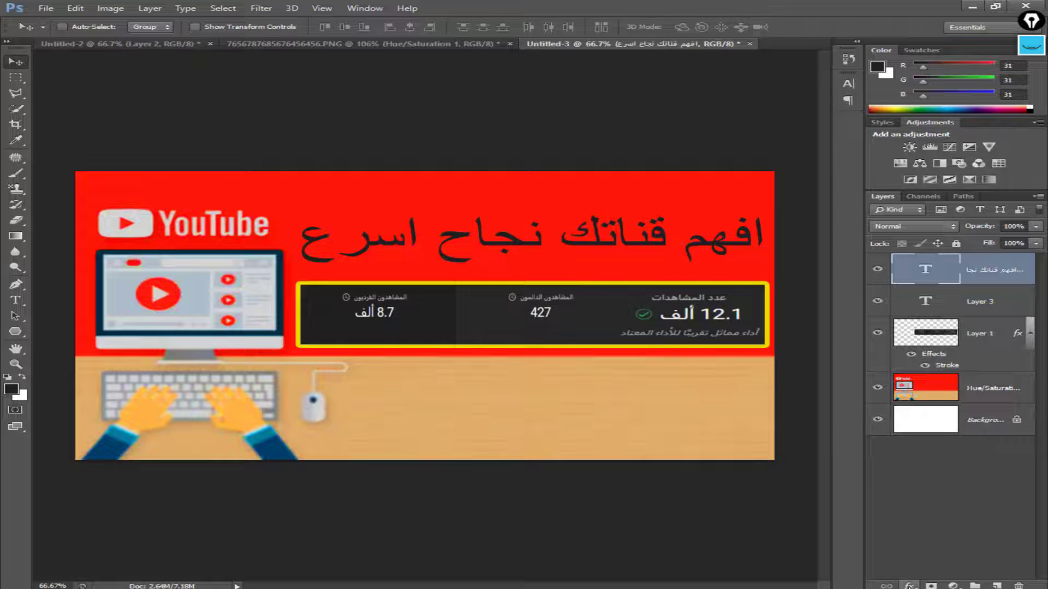
Apply a yellow #edd900 outside stroke to the headline text
{"action": "left_click", "coordinate": [909, 586]}
{"action": "left_click", "coordinate": [908, 476]}
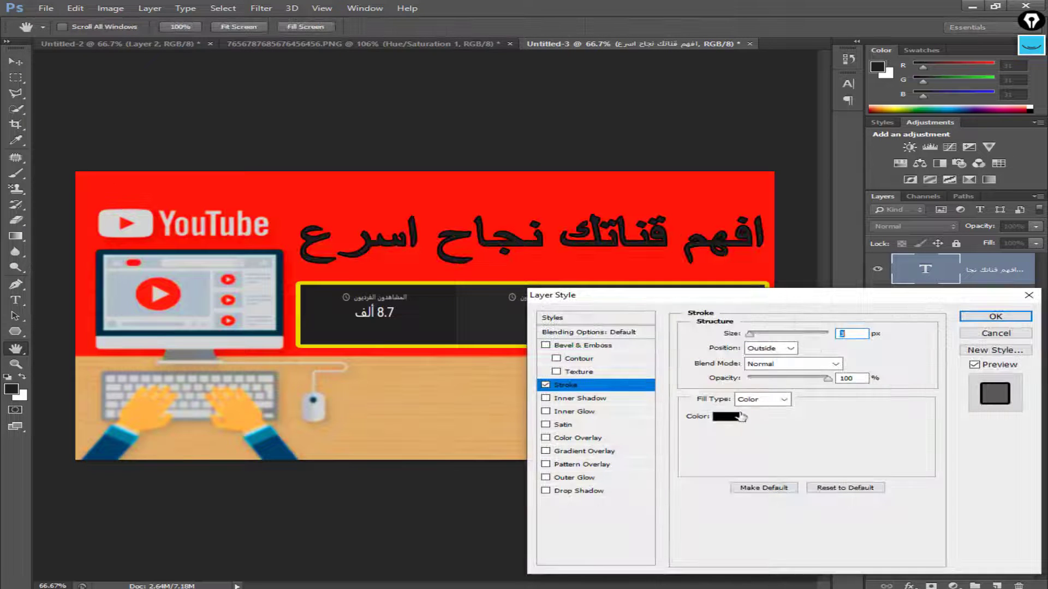
{"action": "left_click", "coordinate": [726, 416]}
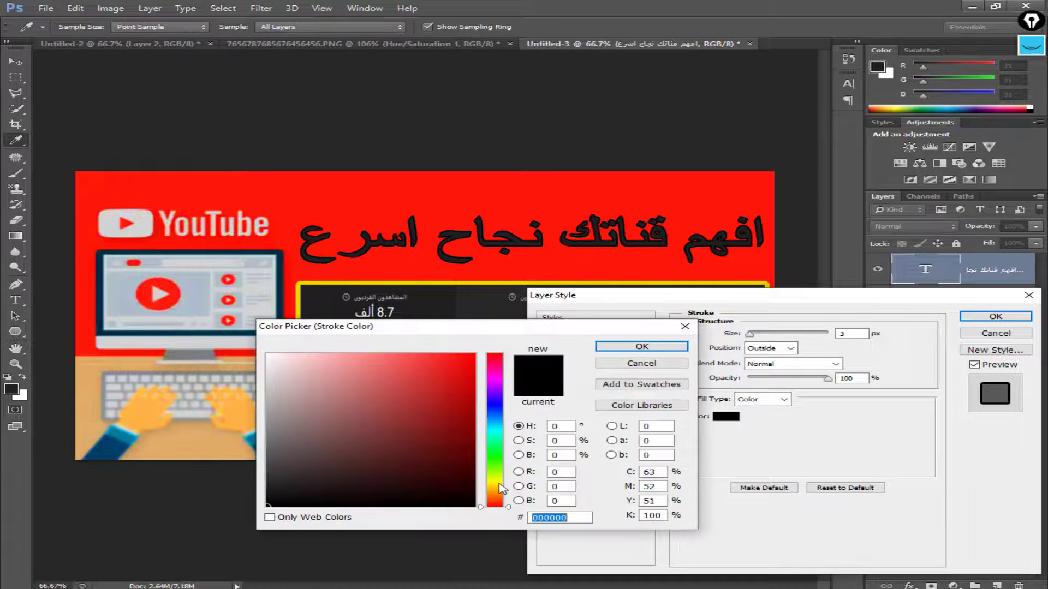
{"action": "left_click_drag", "start_coordinate": [501, 487], "coordinate": [501, 484]}
{"action": "left_click", "coordinate": [472, 364]}
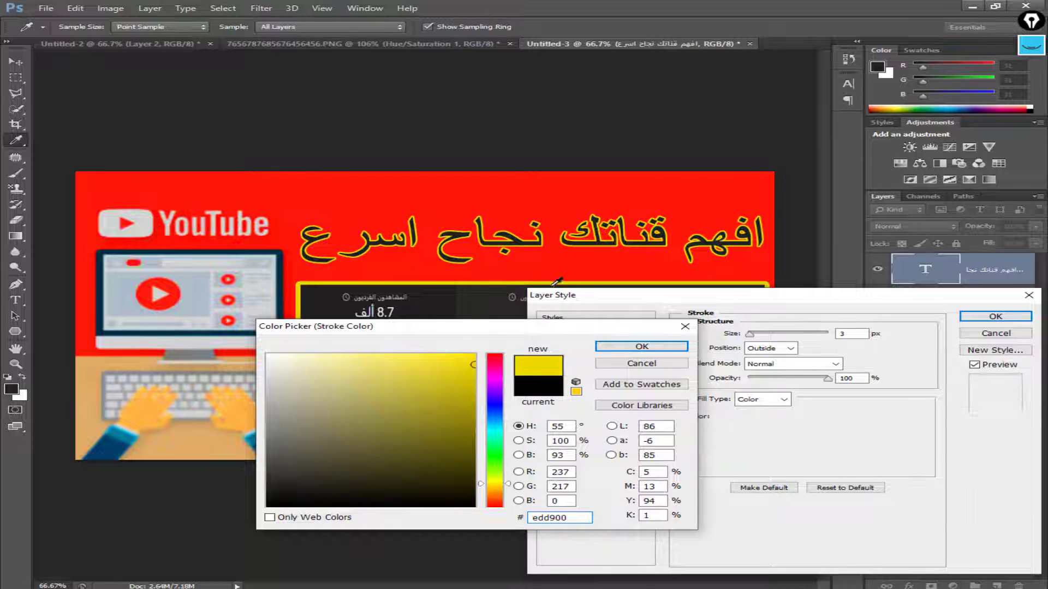
{"action": "left_click", "coordinate": [641, 347]}
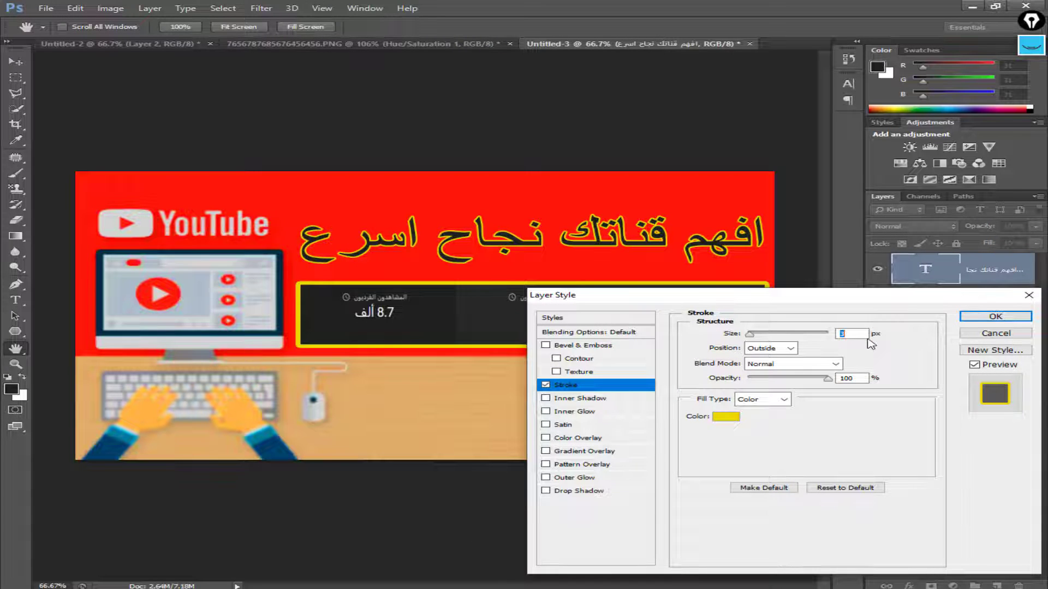
{"action": "key", "text": "Return"}
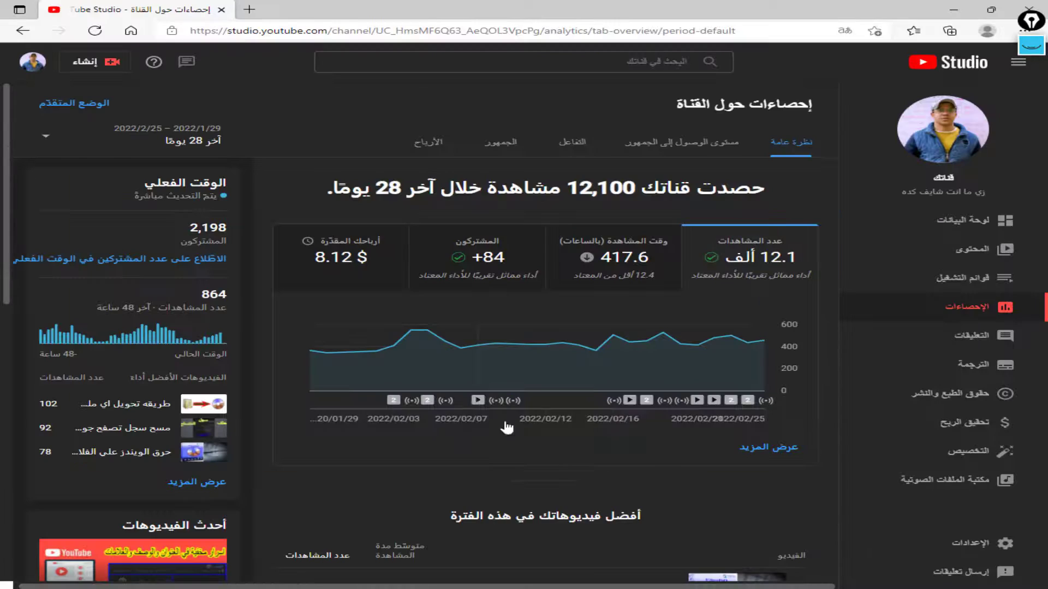
Switch to the browser, search Google for "صاروخ png" and open the preview of the white rocket with a red nose
{"action": "key", "text": "ctrl+t"}
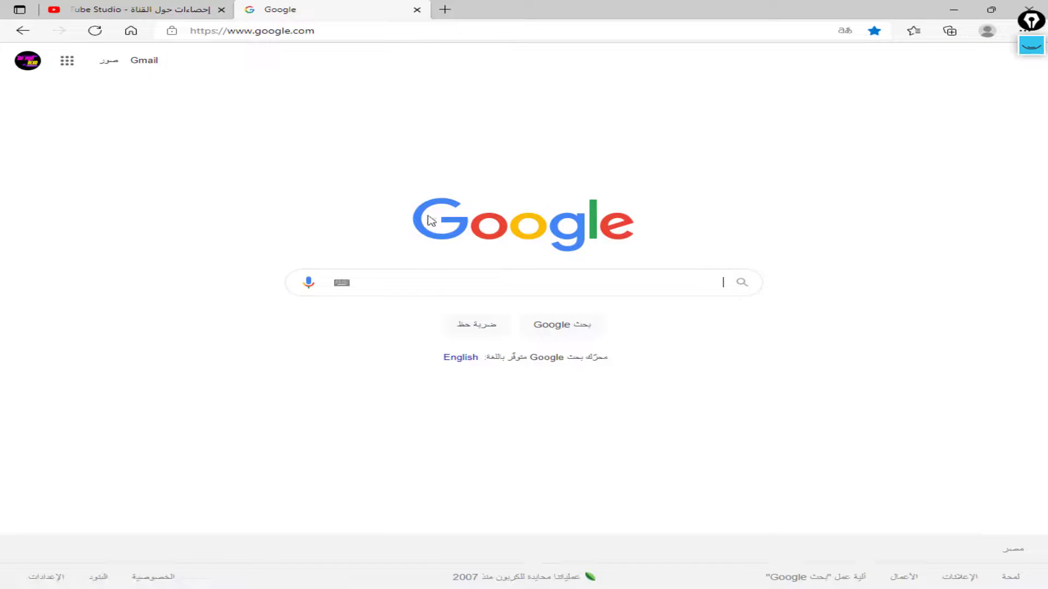
{"action": "left_click", "coordinate": [434, 287]}
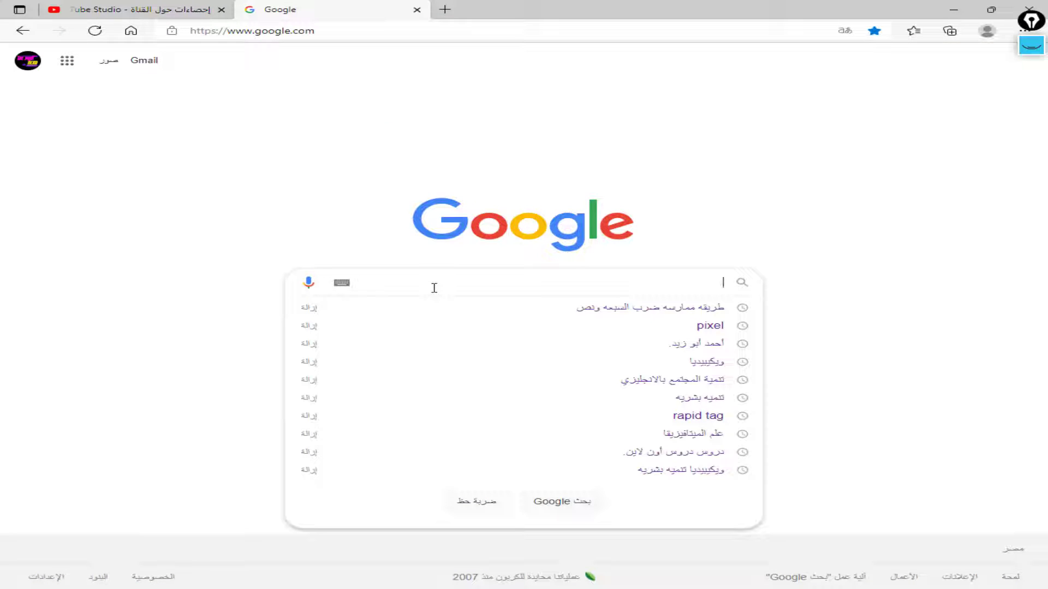
{"action": "type", "text": "صارو"}
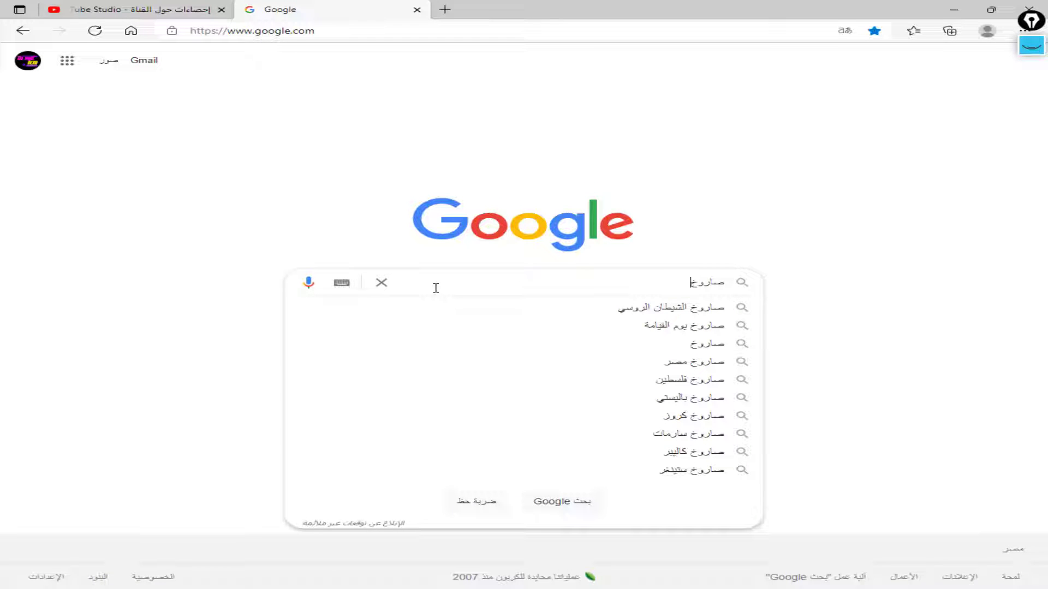
{"action": "type", "text": "خ png"}
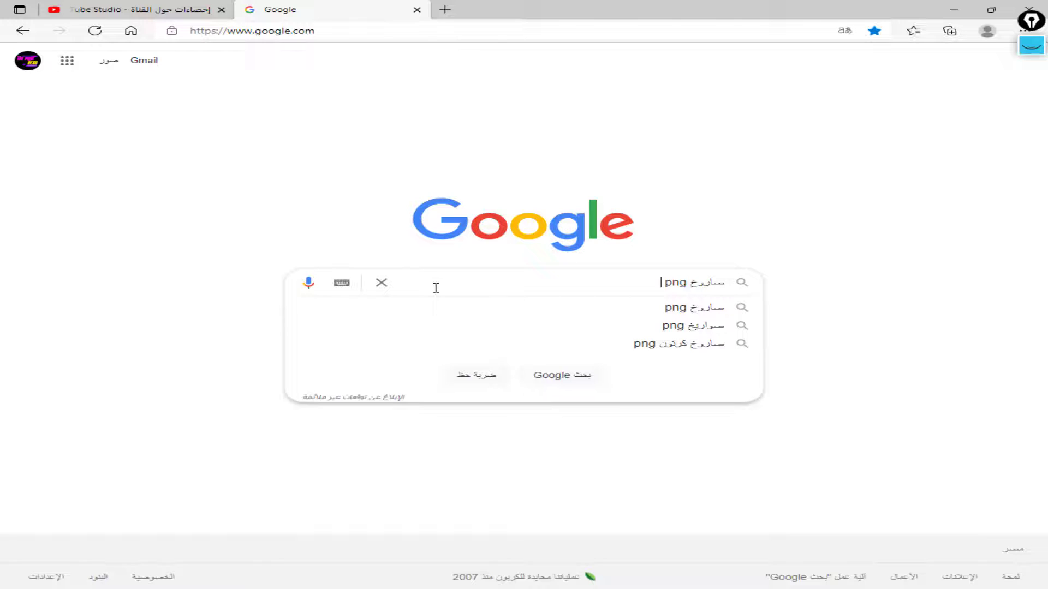
{"action": "key", "text": "Return"}
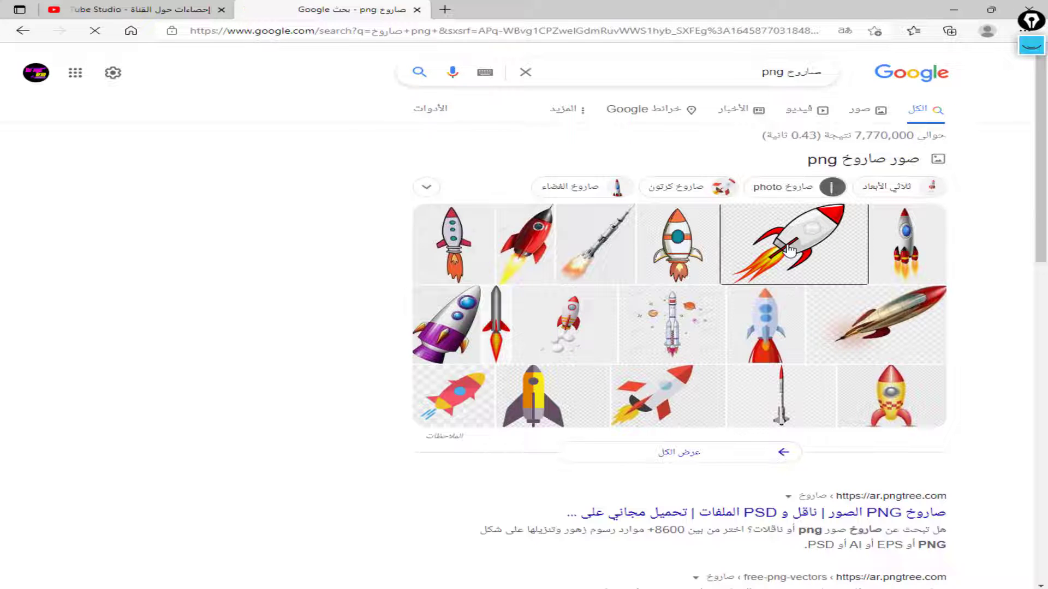
{"action": "left_click", "coordinate": [789, 251]}
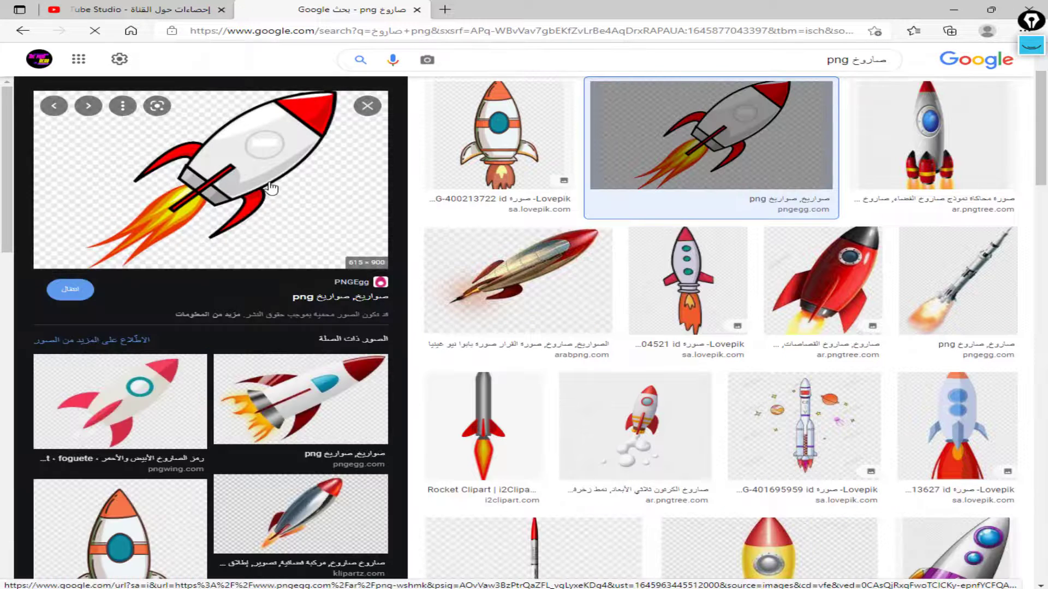
{"action": "left_click", "coordinate": [270, 187]}
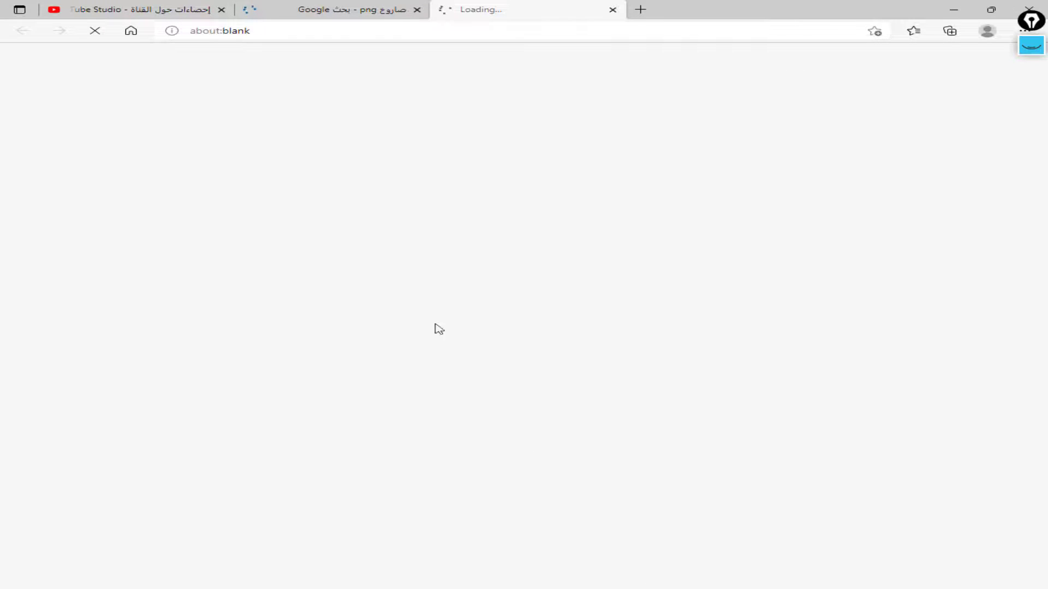
{"action": "left_click", "coordinate": [366, 9]}
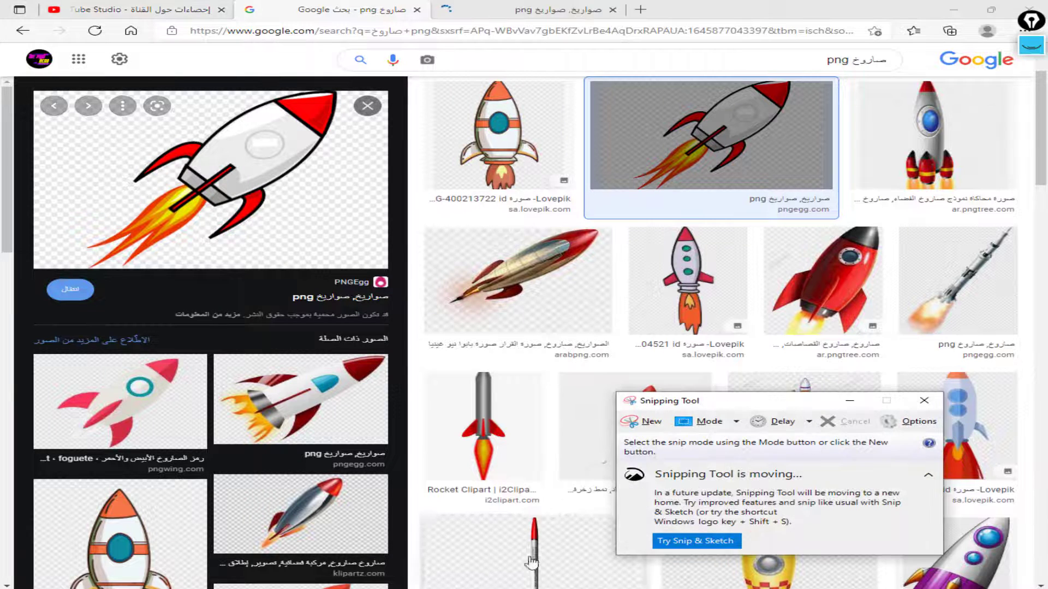
{"action": "left_click", "coordinate": [648, 422]}
{"action": "left_click_drag", "start_coordinate": [45, 282], "coordinate": [372, 85]}
{"action": "left_click", "coordinate": [219, 43]}
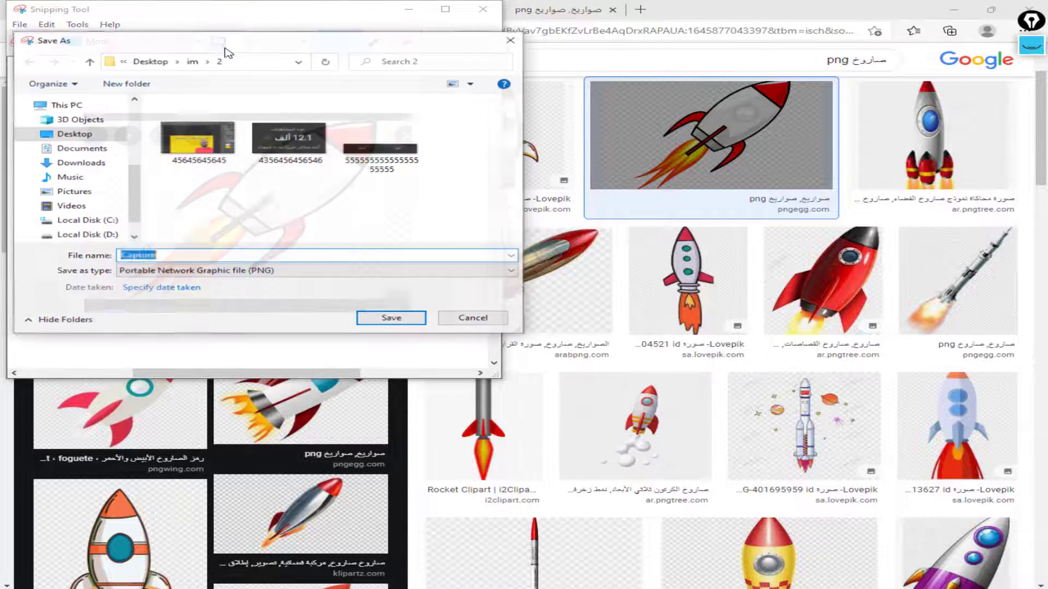
{"action": "type", "text": "546456456456"}
{"action": "key", "text": "Return"}
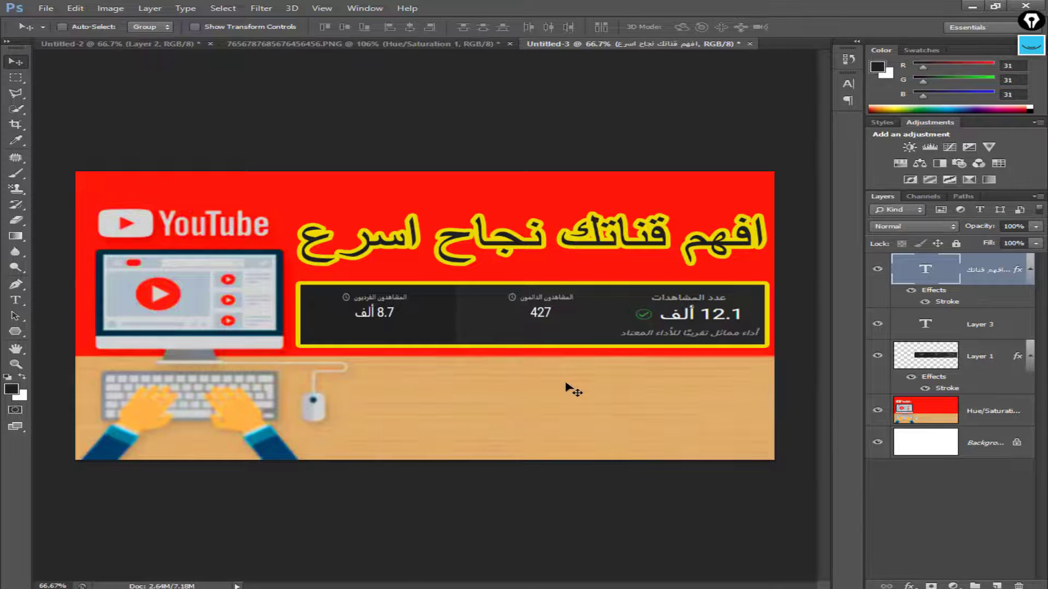
Switch back to Photoshop and open the rocket capture 546456456456.PNG from the Desktop folder im\2
{"action": "key", "text": "ctrl+o"}
{"action": "scroll", "coordinate": [463, 346], "scroll_direction": "up", "scroll_amount": 15}
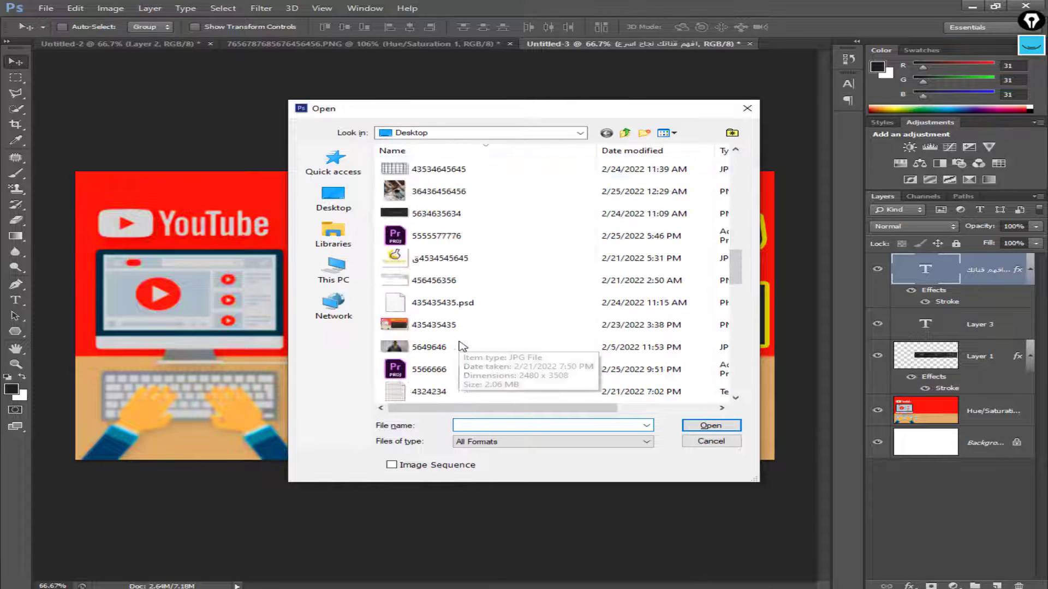
{"action": "scroll", "coordinate": [458, 344], "scroll_direction": "up", "scroll_amount": 5}
{"action": "scroll", "coordinate": [415, 265], "scroll_direction": "down", "scroll_amount": 1}
{"action": "double_click", "coordinate": [410, 240]}
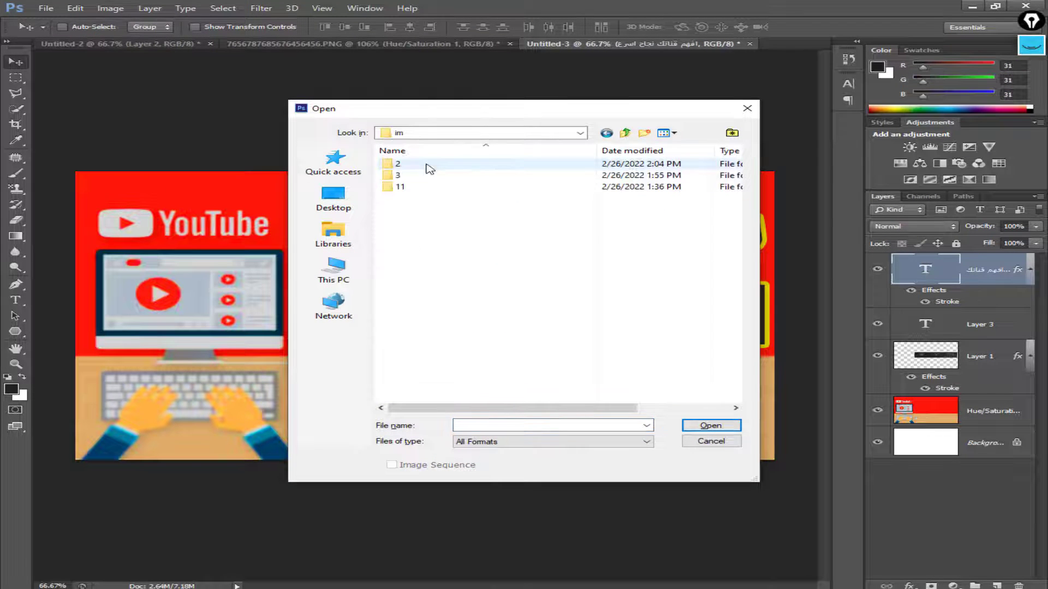
{"action": "double_click", "coordinate": [430, 165]}
{"action": "double_click", "coordinate": [507, 180]}
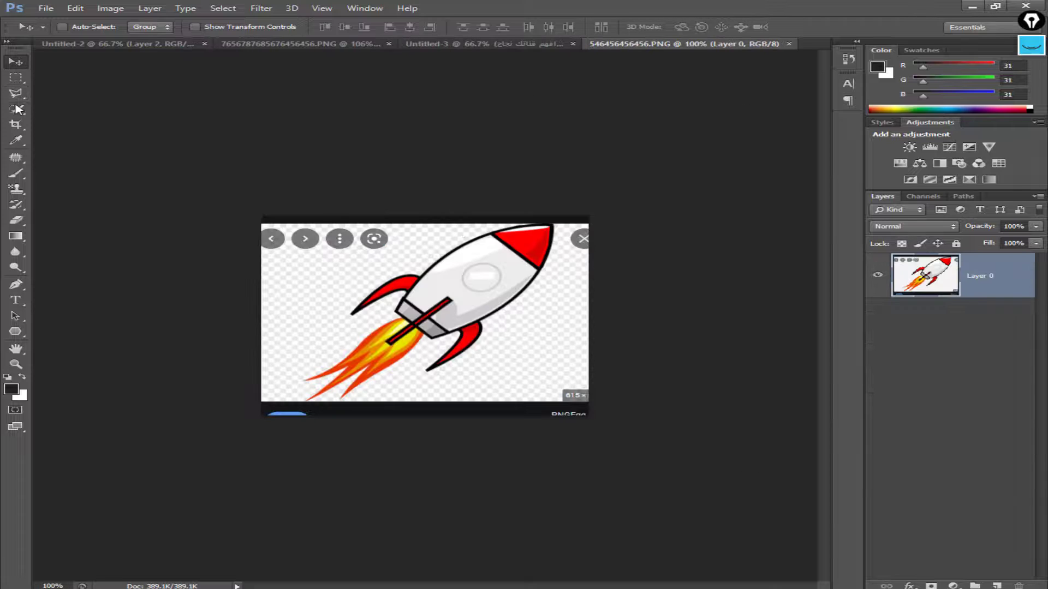
Select the rocket's white body and red nose in the capture with the Quick Selection tool
{"action": "left_click", "coordinate": [16, 109]}
{"action": "scroll", "coordinate": [491, 277], "scroll_direction": "up", "scroll_amount": 5}
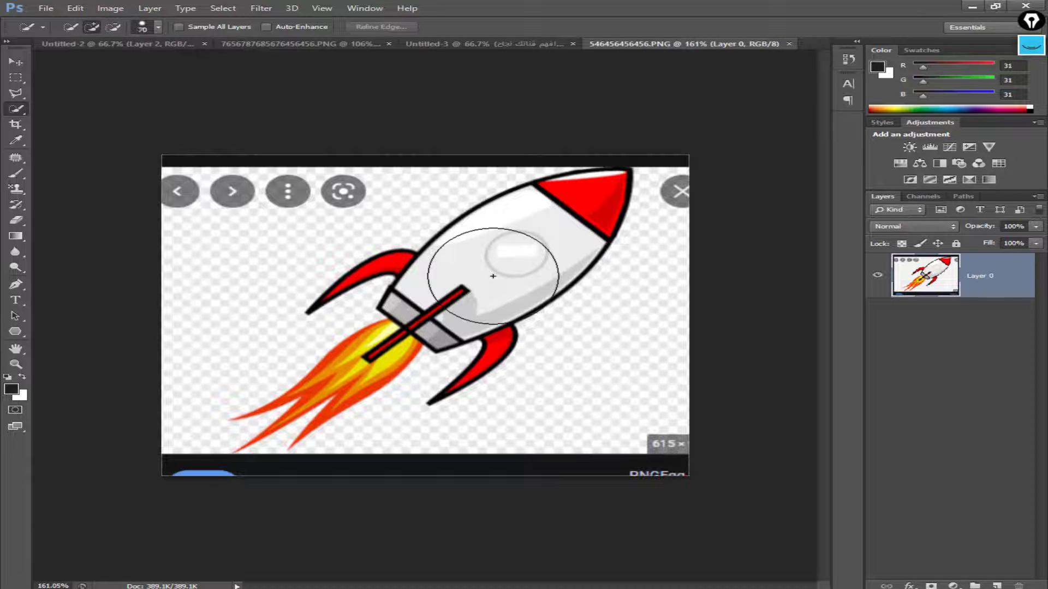
{"action": "left_click_drag", "start_coordinate": [499, 262], "coordinate": [560, 244]}
{"action": "key", "text": "bracketleft"}
{"action": "key", "text": "bracketleft"}
{"action": "key", "text": "bracketleft"}
{"action": "key", "text": "bracketleft"}
{"action": "key", "text": "bracketleft"}
{"action": "left_click", "coordinate": [585, 196]}
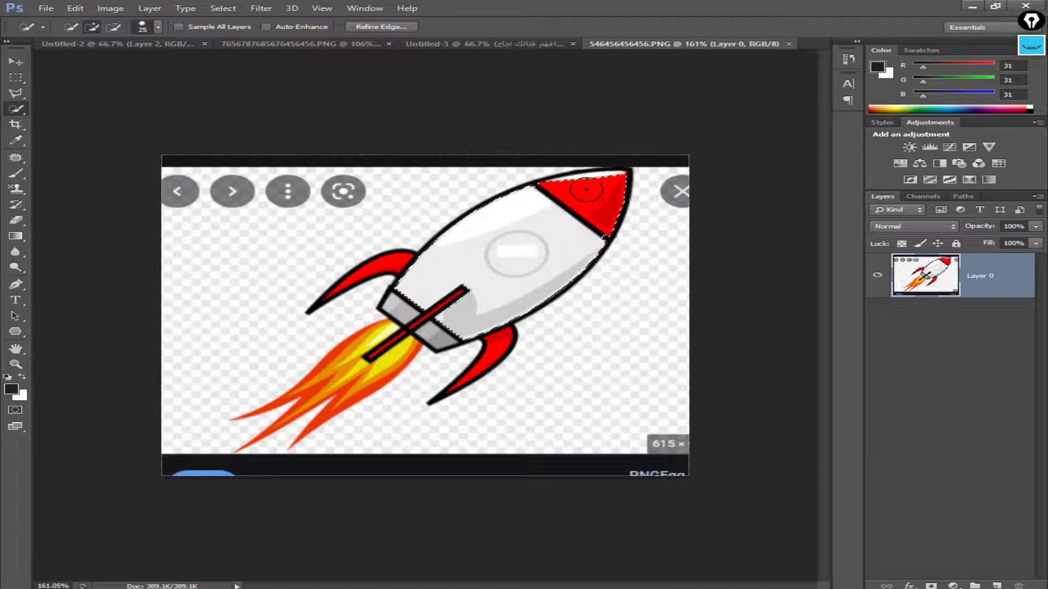
Add the rocket's upper fin and grey engine base to the selection, using a smaller brush of about 4 px
{"action": "scroll", "coordinate": [586, 189], "scroll_direction": "up", "scroll_amount": 2}
{"action": "scroll", "coordinate": [425, 315], "scroll_direction": "up", "scroll_amount": 1}
{"action": "key", "text": "bracketleft"}
{"action": "key", "text": "bracketleft"}
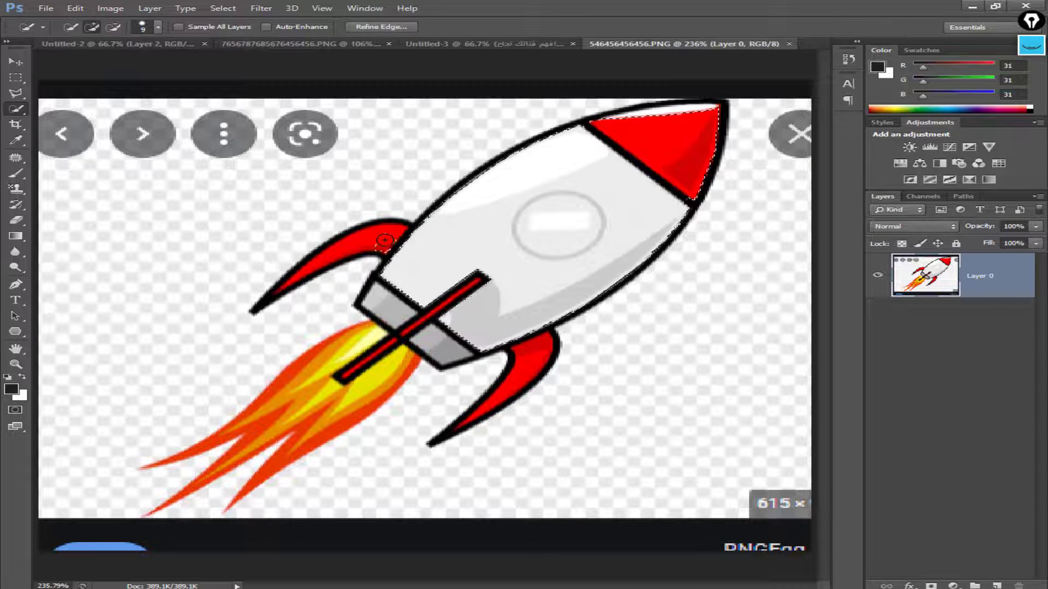
{"action": "mouse_move", "coordinate": [393, 244]}
{"action": "left_mouse_down"}
{"action": "mouse_move", "coordinate": [362, 240]}
{"action": "mouse_move", "coordinate": [226, 306]}
{"action": "left_mouse_up"}
{"action": "key", "text": "bracketleft"}
{"action": "key", "text": "bracketleft"}
{"action": "key", "text": "bracketleft"}
{"action": "key", "text": "bracketleft"}
{"action": "scroll", "coordinate": [266, 308], "scroll_direction": "up", "scroll_amount": 3}
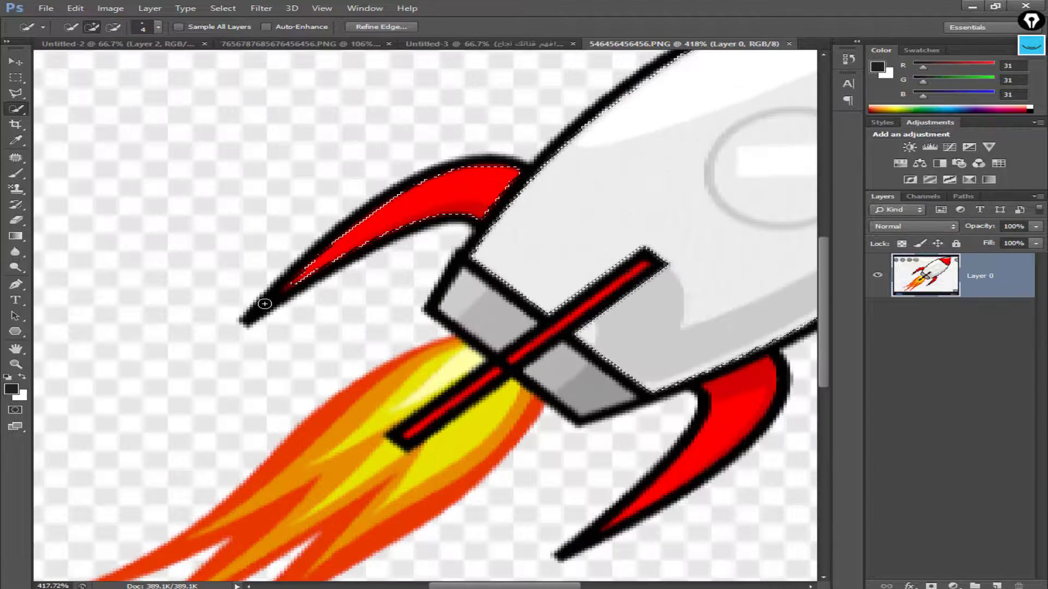
{"action": "scroll", "coordinate": [647, 322], "scroll_direction": "down", "scroll_amount": 1}
{"action": "mouse_move", "coordinate": [562, 366]}
{"action": "left_mouse_down"}
{"action": "mouse_move", "coordinate": [589, 377]}
{"action": "mouse_move", "coordinate": [558, 333]}
{"action": "mouse_move", "coordinate": [499, 328]}
{"action": "left_mouse_up"}
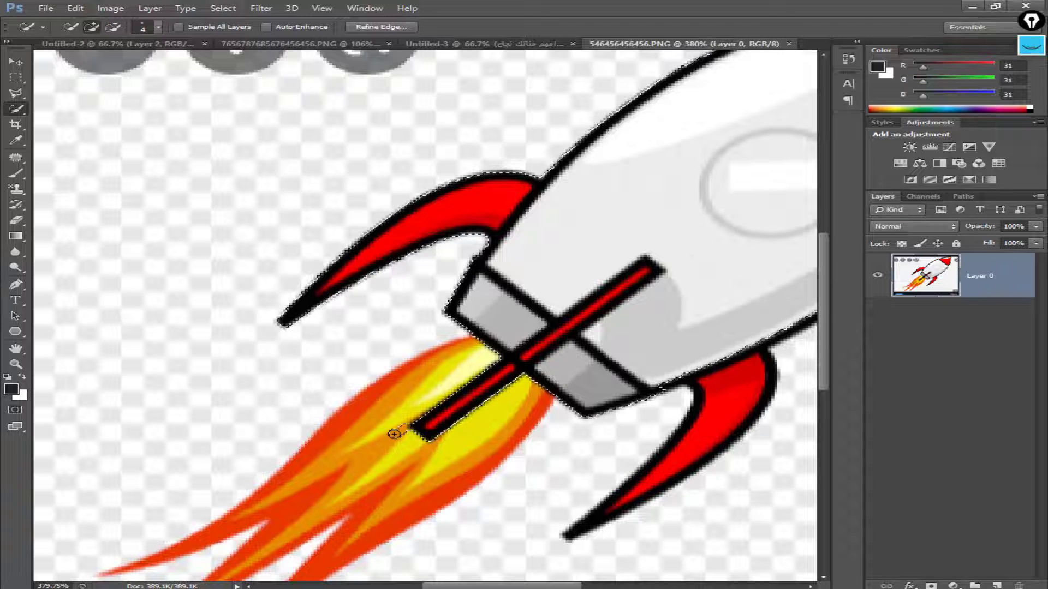
Extend the selection over the rocket's orange and yellow flames with a brush of about 15 px
{"action": "left_click_drag", "start_coordinate": [394, 435], "coordinate": [379, 426]}
{"action": "key", "text": "bracketleft"}
{"action": "key", "text": "bracketleft"}
{"action": "key", "text": "bracketright"}
{"action": "key", "text": "bracketright"}
{"action": "key", "text": "bracketright"}
{"action": "key", "text": "bracketright"}
{"action": "key", "text": "bracketright"}
{"action": "key", "text": "bracketright"}
{"action": "key", "text": "bracketright"}
{"action": "key", "text": "bracketright"}
{"action": "key", "text": "bracketright"}
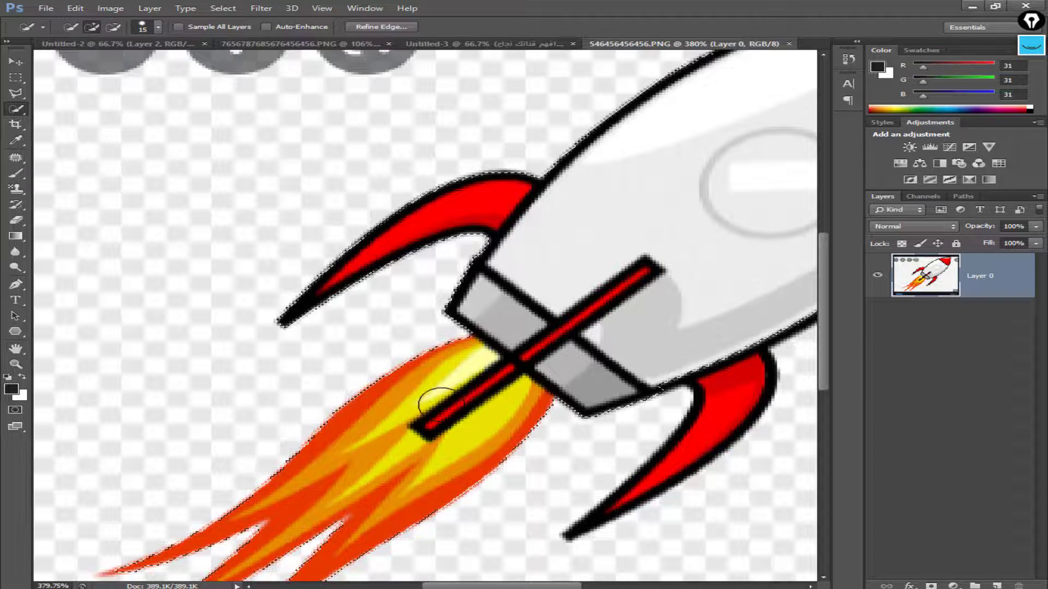
{"action": "mouse_move", "coordinate": [345, 469]}
{"action": "left_mouse_down"}
{"action": "mouse_move", "coordinate": [429, 366]}
{"action": "mouse_move", "coordinate": [464, 346]}
{"action": "left_mouse_up"}
Add the rocket's lower fin to the selection and check the outline around the nose
{"action": "left_click_drag", "start_coordinate": [582, 302], "coordinate": [336, 407]}
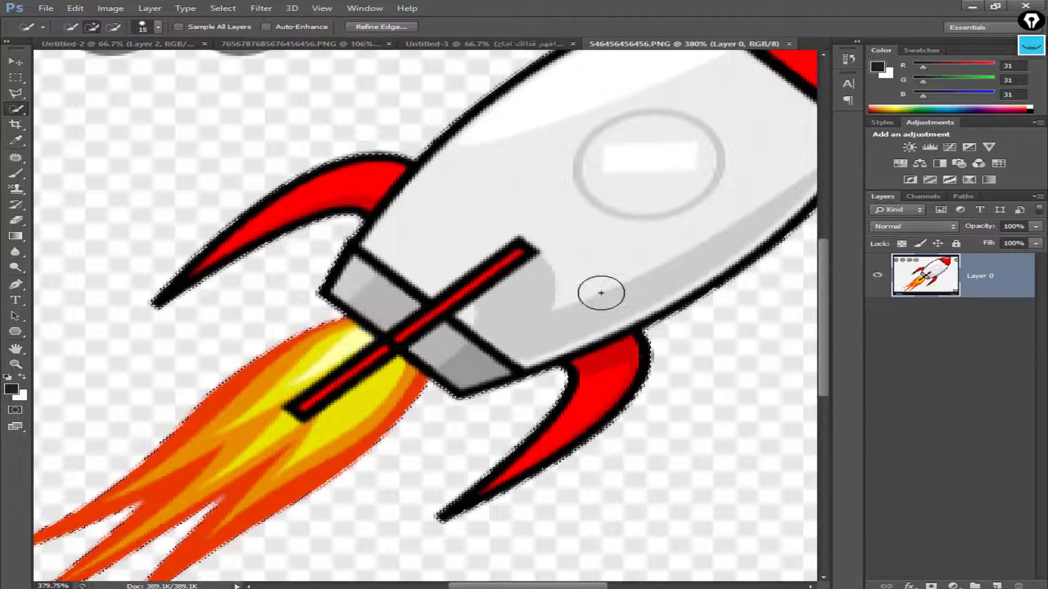
{"action": "left_click_drag", "start_coordinate": [601, 293], "coordinate": [425, 502]}
{"action": "left_click_drag", "start_coordinate": [601, 290], "coordinate": [667, 283]}
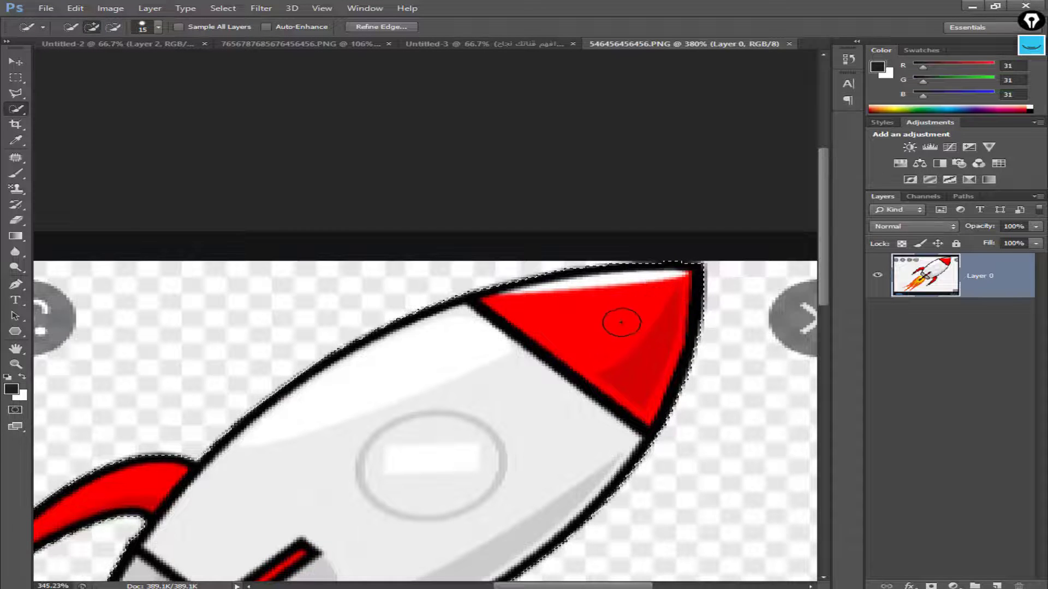
{"action": "scroll", "coordinate": [623, 322], "scroll_direction": "down", "scroll_amount": 6}
{"action": "scroll", "coordinate": [472, 300], "scroll_direction": "down", "scroll_amount": 1}
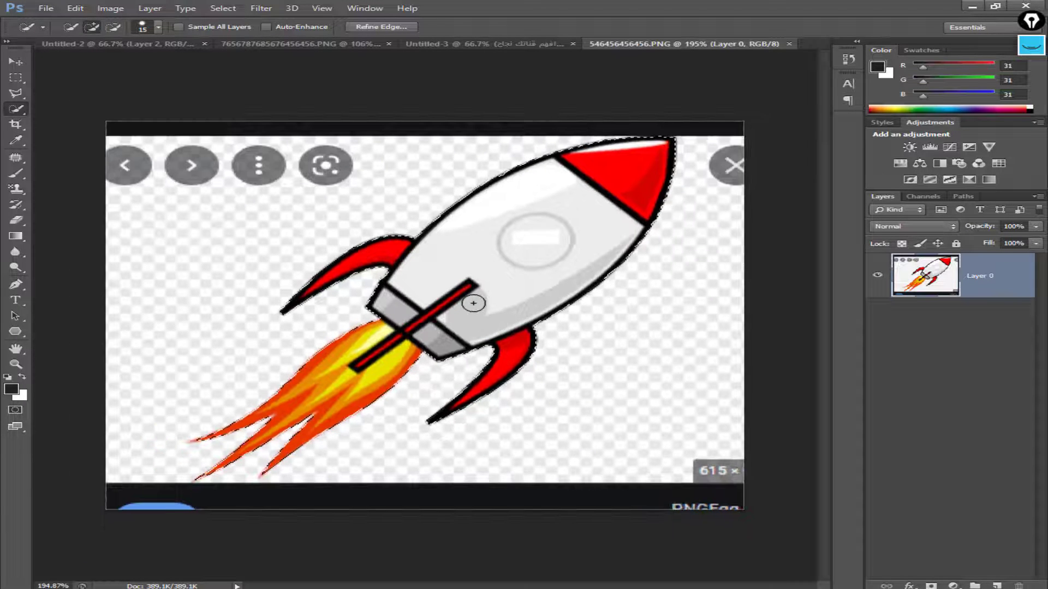
Copy the selected rocket to a new layer and move it into the Untitled-3 thumbnail, over the monitor illustration
{"action": "right_click", "coordinate": [468, 292]}
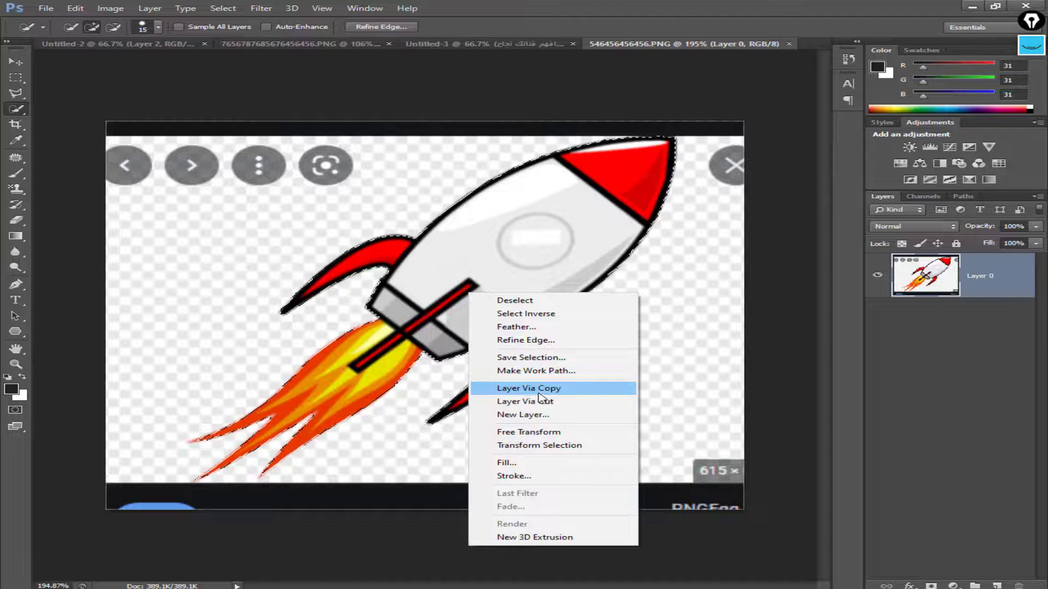
{"action": "left_click", "coordinate": [539, 390]}
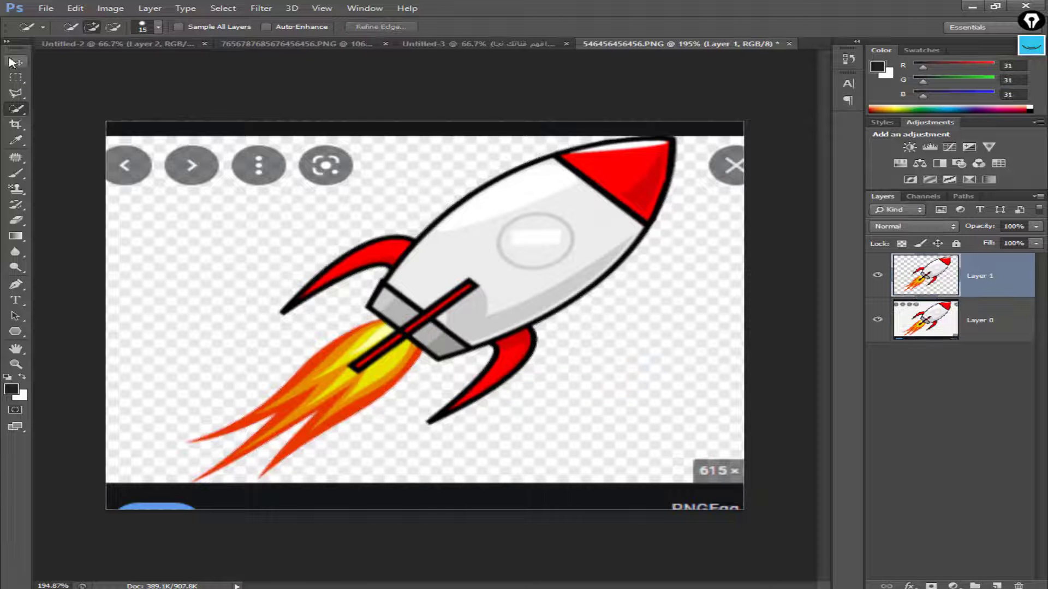
{"action": "left_click", "coordinate": [14, 61]}
{"action": "left_click_drag", "start_coordinate": [524, 241], "coordinate": [227, 249]}
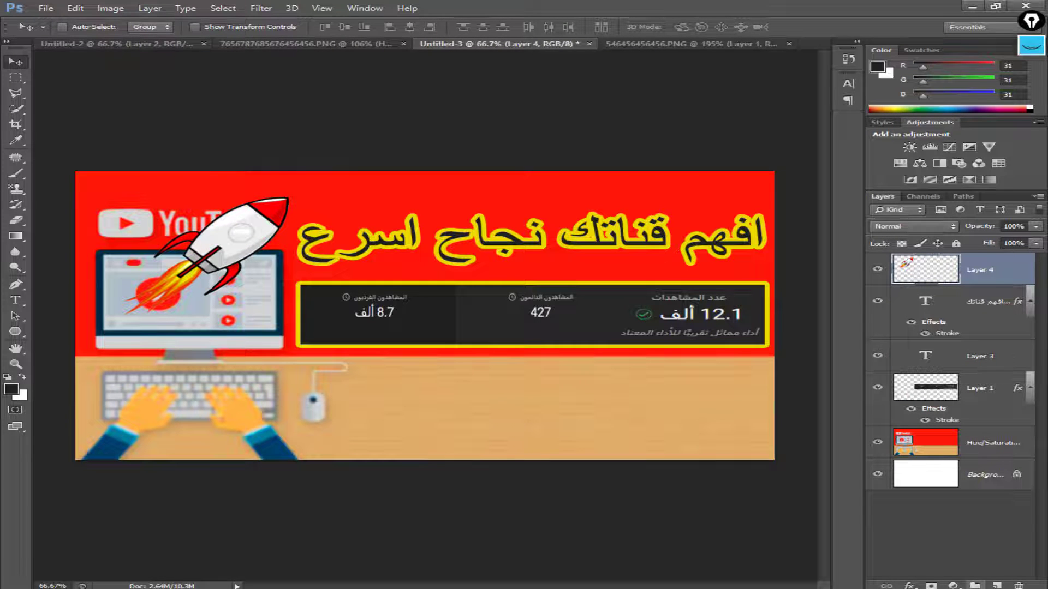
Apply a white #ffffff outside stroke to the rocket layer
{"action": "left_click", "coordinate": [909, 587]}
{"action": "left_click", "coordinate": [879, 471]}
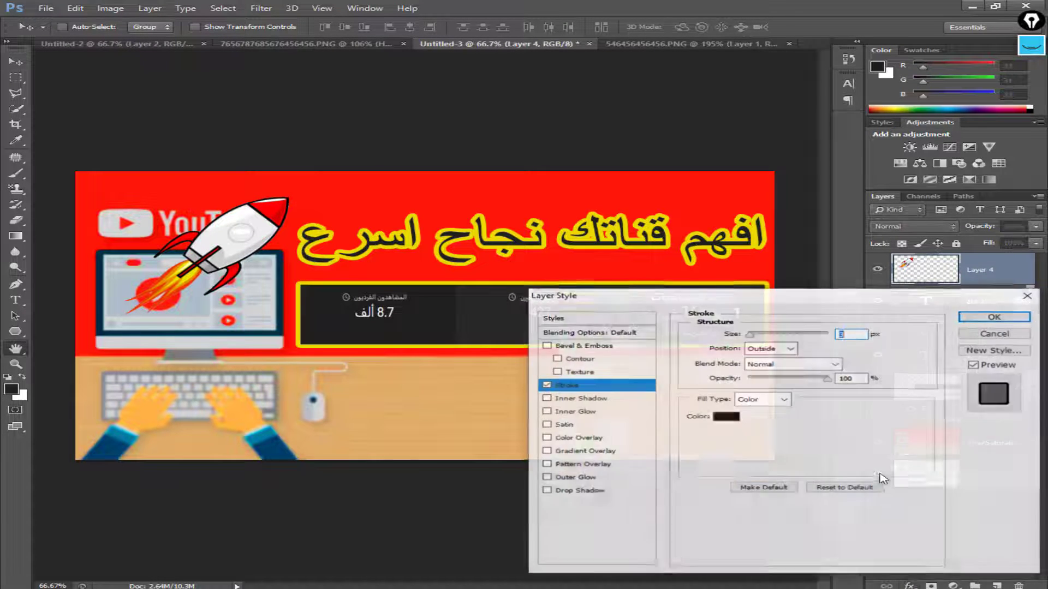
{"action": "left_click", "coordinate": [726, 416]}
{"action": "left_click_drag", "start_coordinate": [316, 363], "coordinate": [175, 324]}
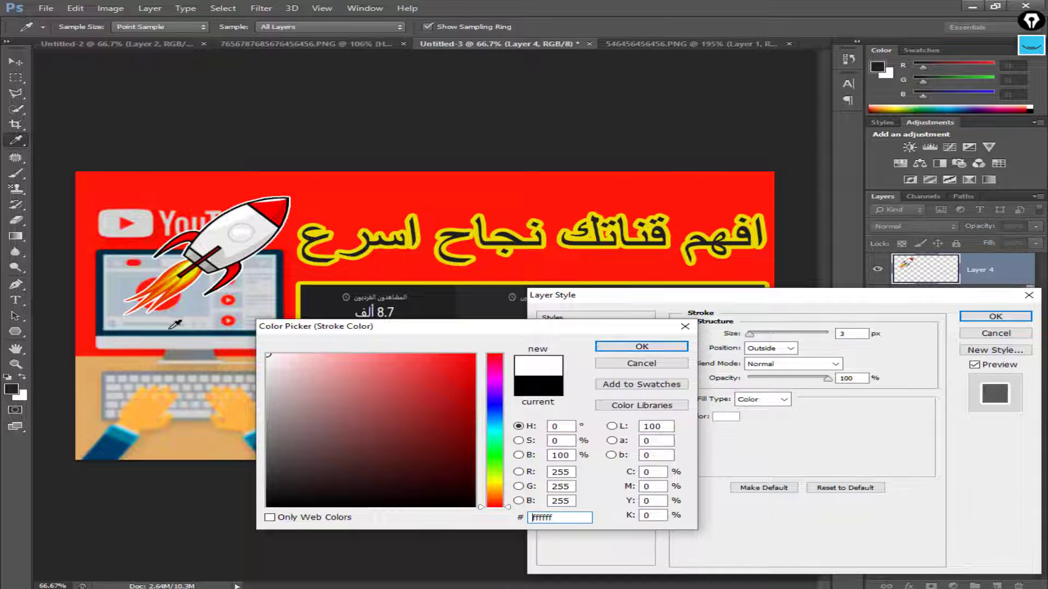
{"action": "left_click", "coordinate": [633, 349]}
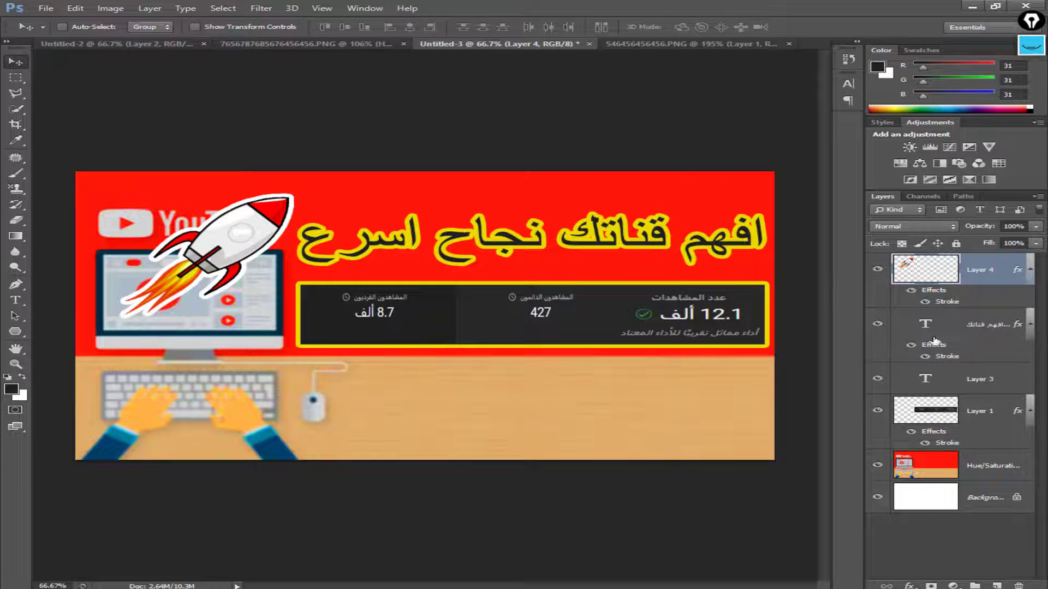
Scale the Arabic headline text narrower and slightly shorter, leaving room for the rocket beside it
{"action": "left_click", "coordinate": [985, 325]}
{"action": "key", "text": "ctrl+t"}
{"action": "left_click_drag", "start_coordinate": [298, 240], "coordinate": [331, 240]}
{"action": "left_click_drag", "start_coordinate": [563, 273], "coordinate": [562, 265]}
{"action": "key", "text": "Return"}
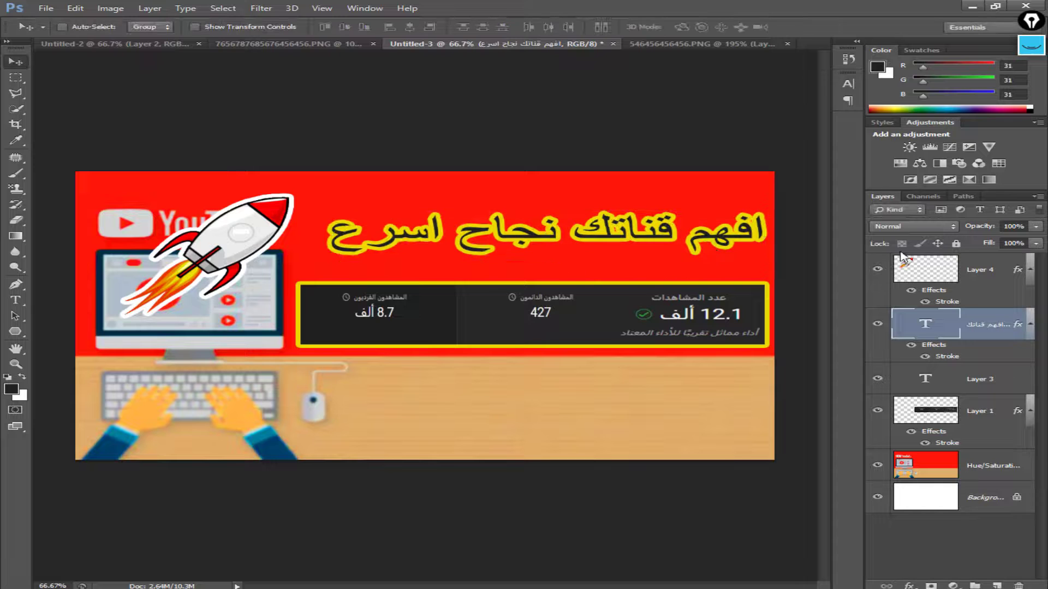
Rotate the rocket upright by about -45.6°, enlarge it to about 108%, and place it between the YouTube logo and the headline
{"action": "left_click", "coordinate": [941, 266]}
{"action": "key", "text": "ctrl+t"}
{"action": "left_click_drag", "start_coordinate": [287, 199], "coordinate": [306, 145]}
{"action": "left_click_drag", "start_coordinate": [285, 255], "coordinate": [282, 266]}
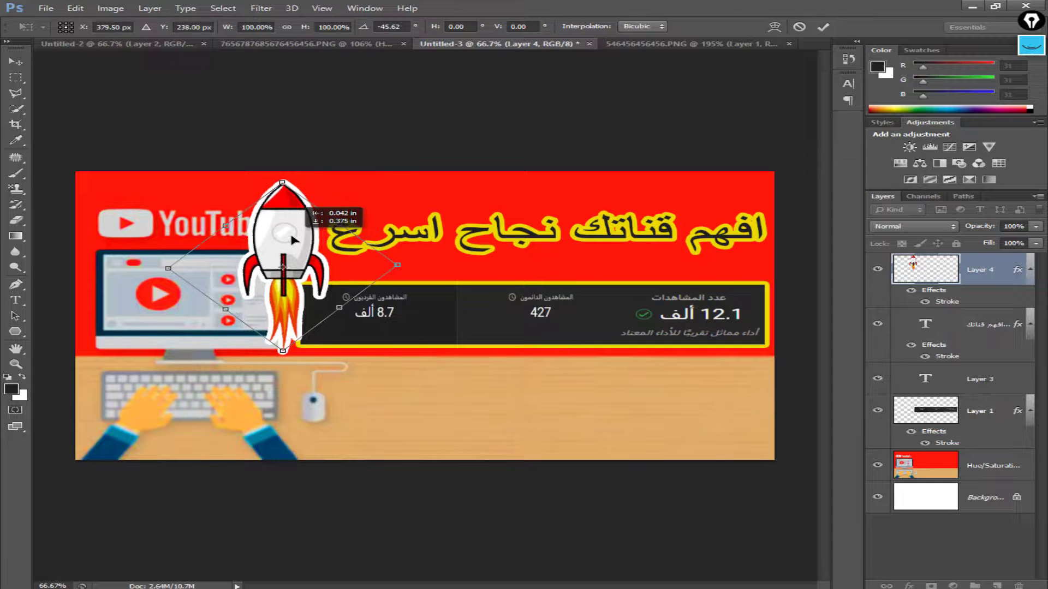
{"action": "left_click_drag", "start_coordinate": [166, 269], "coordinate": [148, 270]}
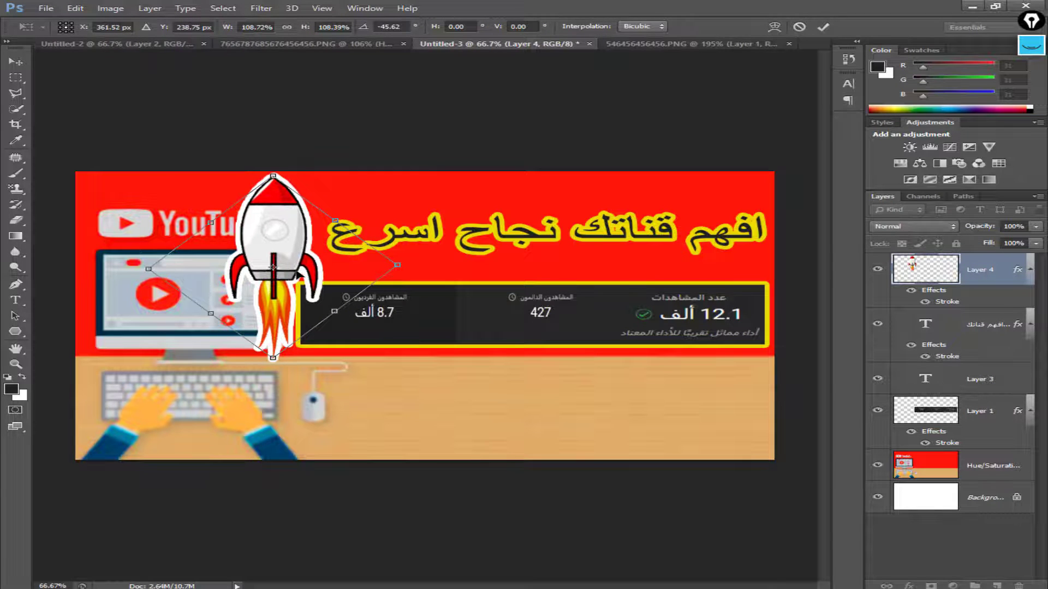
{"action": "left_click_drag", "start_coordinate": [299, 277], "coordinate": [308, 274]}
{"action": "key", "text": "Return"}
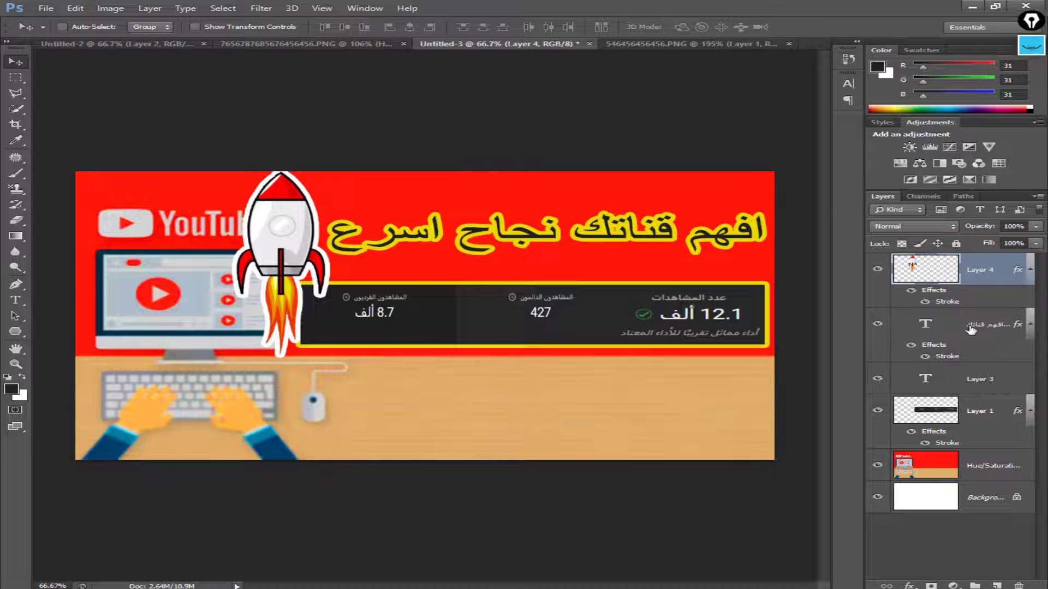
Move the headline layer above the rocket layer and enlarge the headline to slightly overlap the rocket
{"action": "left_click_drag", "start_coordinate": [971, 329], "coordinate": [968, 257]}
{"action": "key", "text": "ctrl+t"}
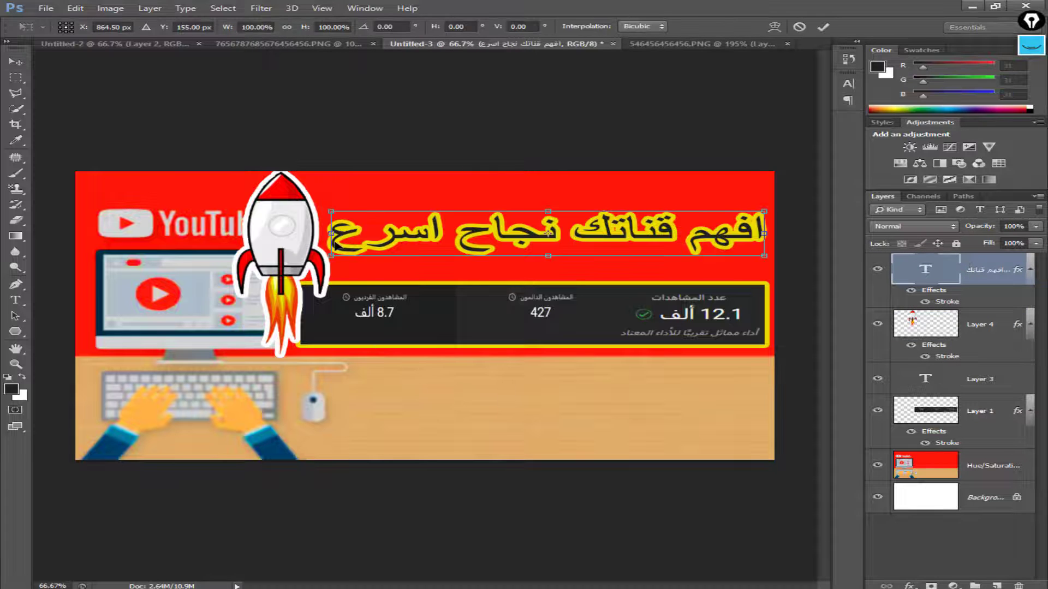
{"action": "left_click_drag", "start_coordinate": [335, 243], "coordinate": [315, 243]}
{"action": "left_click_drag", "start_coordinate": [522, 255], "coordinate": [522, 277]}
{"action": "key", "text": "Return"}
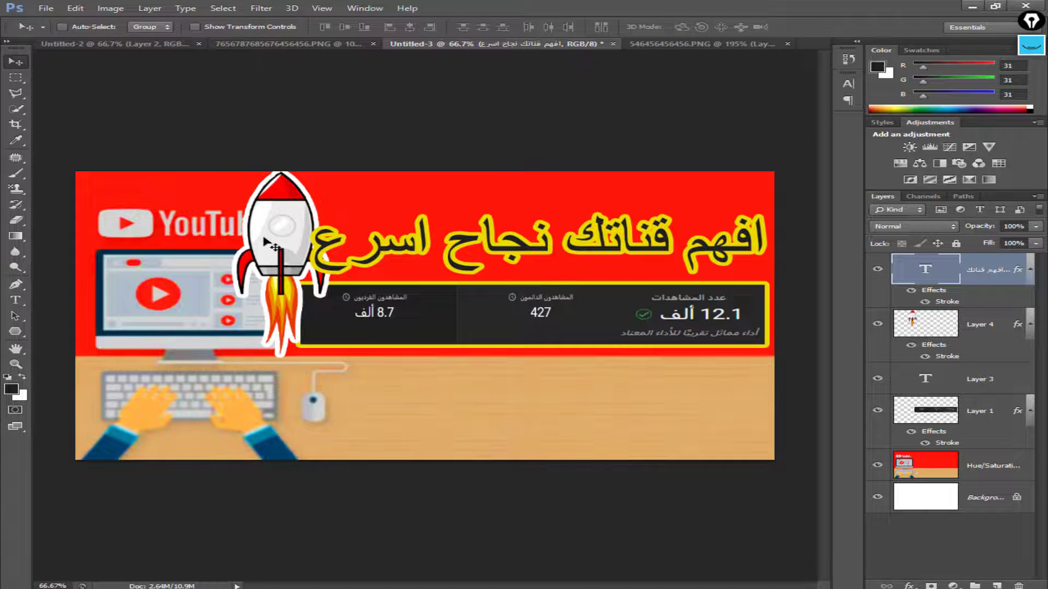
Move the rocket slightly down beside the headline
{"action": "left_click", "coordinate": [956, 334]}
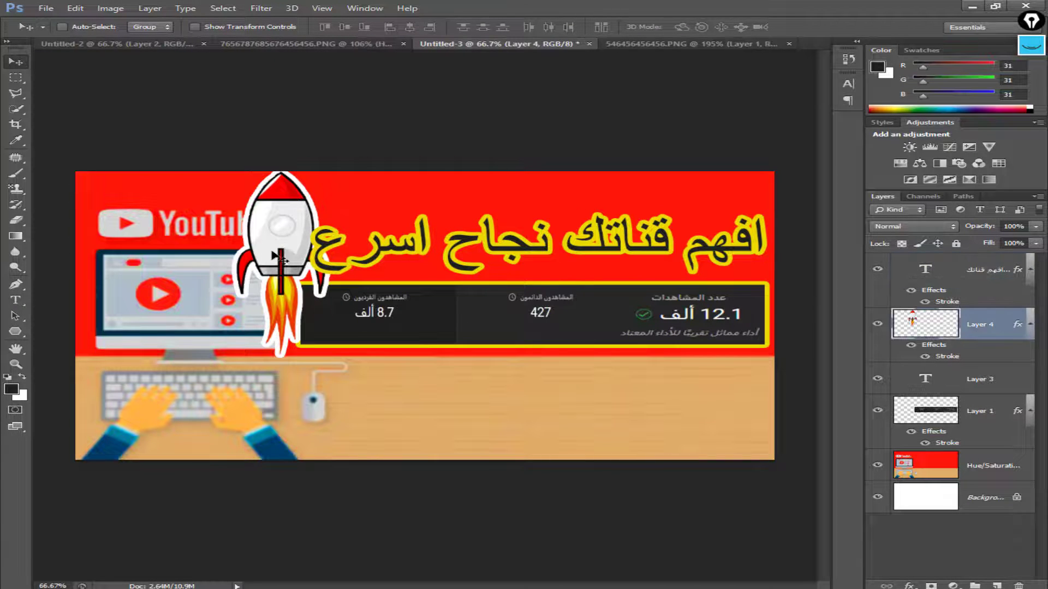
{"action": "mouse_move", "coordinate": [273, 257]}
{"action": "left_mouse_down"}
{"action": "mouse_move", "coordinate": [283, 282]}
{"action": "mouse_move", "coordinate": [281, 261]}
{"action": "left_mouse_up"}
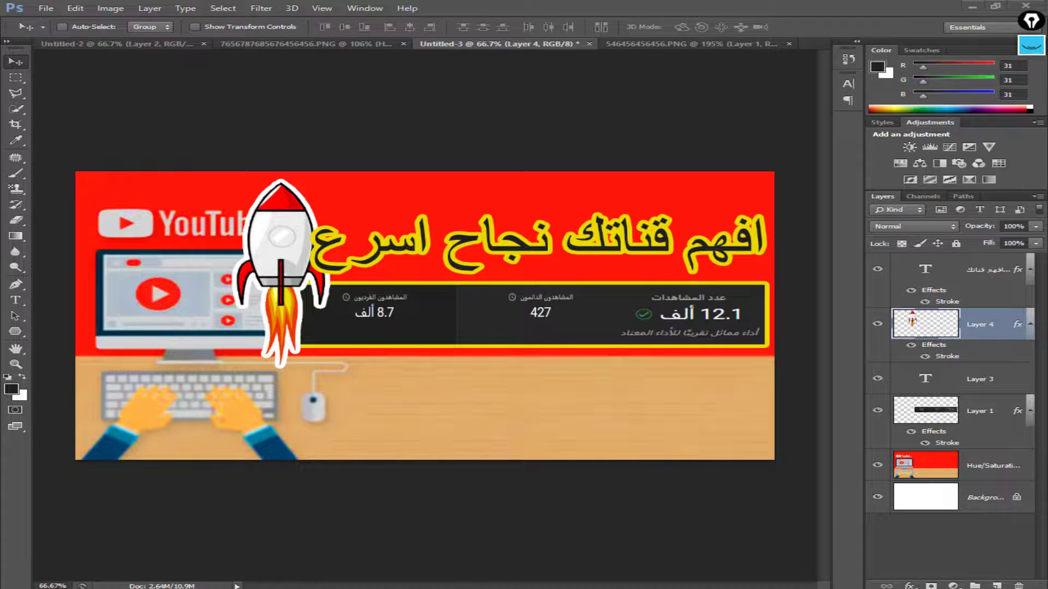
Switch to Snipping Tool and capture the whole Photoshop window with the finished thumbnail
{"action": "key", "text": "alt+Tab"}
{"action": "left_click", "coordinate": [33, 35]}
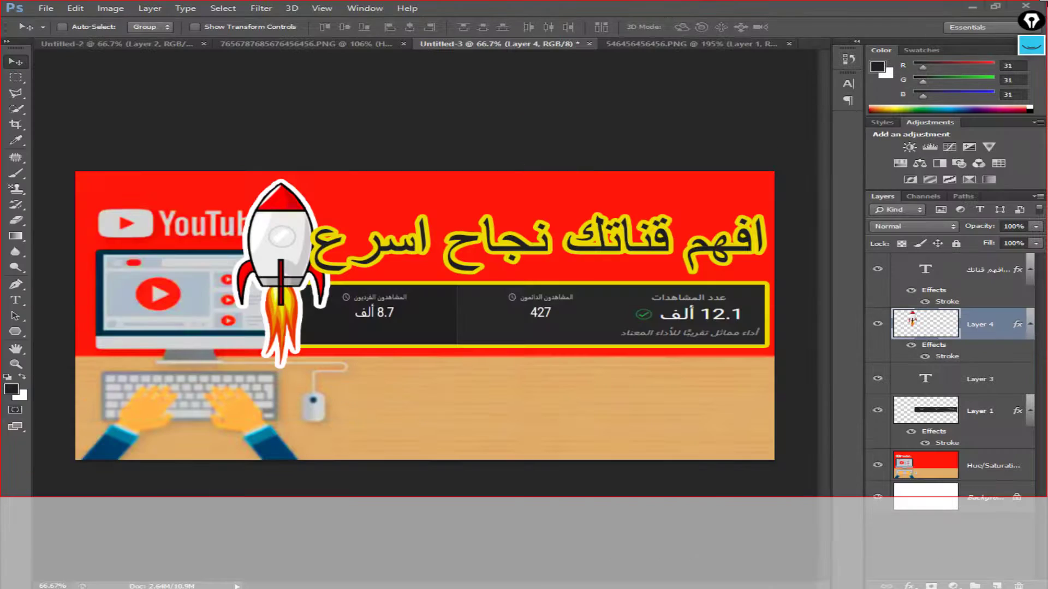
{"action": "left_click_drag", "start_coordinate": [1046, 2], "coordinate": [1047, 1]}
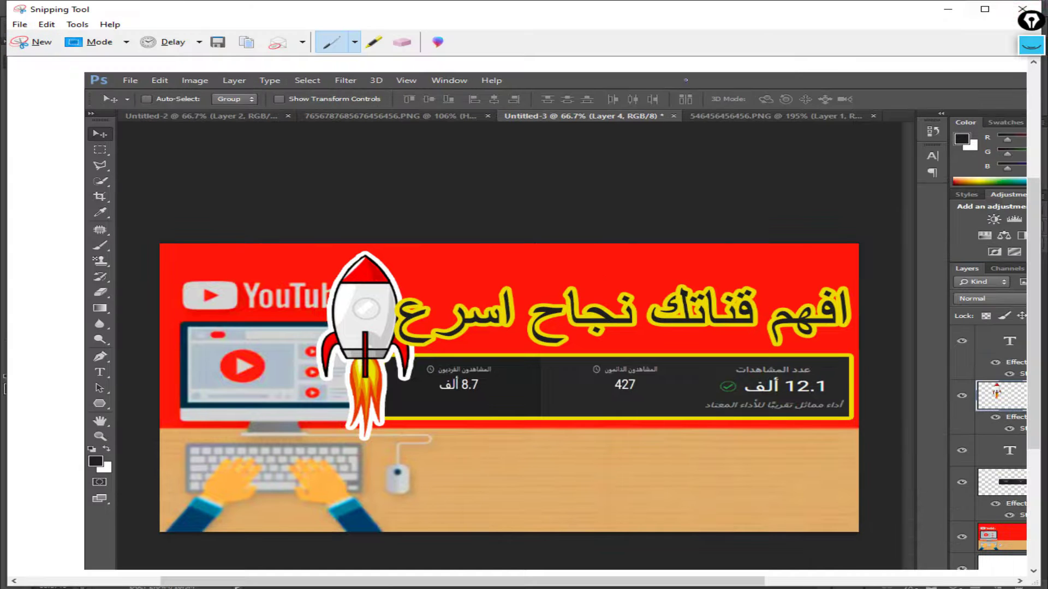
Save the capture as PNG Capture in a new folder named 4 inside the Desktop folder im, and close Snipping Tool
{"action": "left_click", "coordinate": [217, 42]}
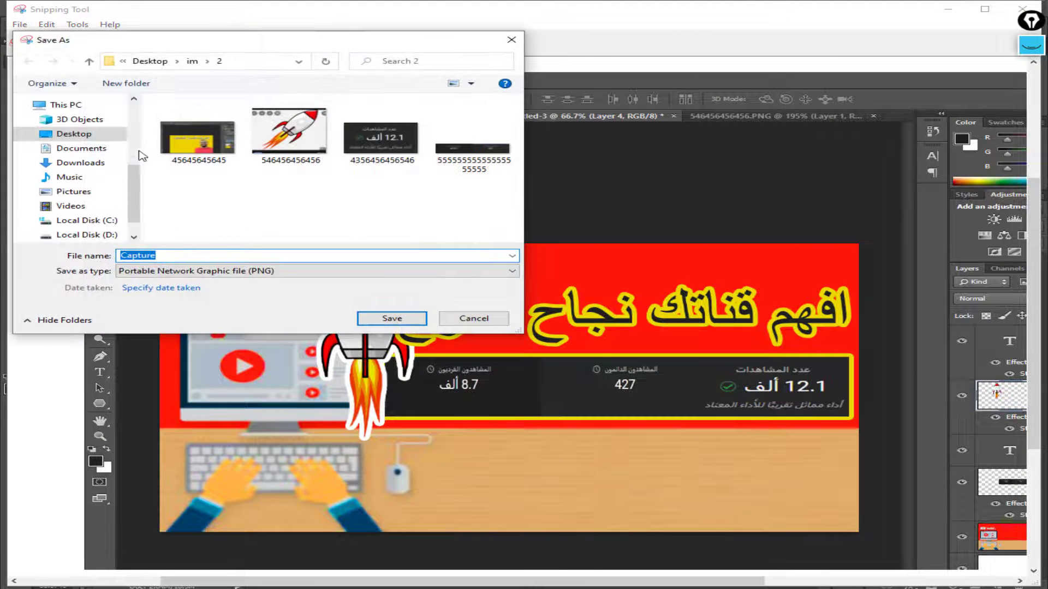
{"action": "left_click", "coordinate": [192, 61]}
{"action": "right_click", "coordinate": [247, 183]}
{"action": "mouse_move", "coordinate": [382, 307]}
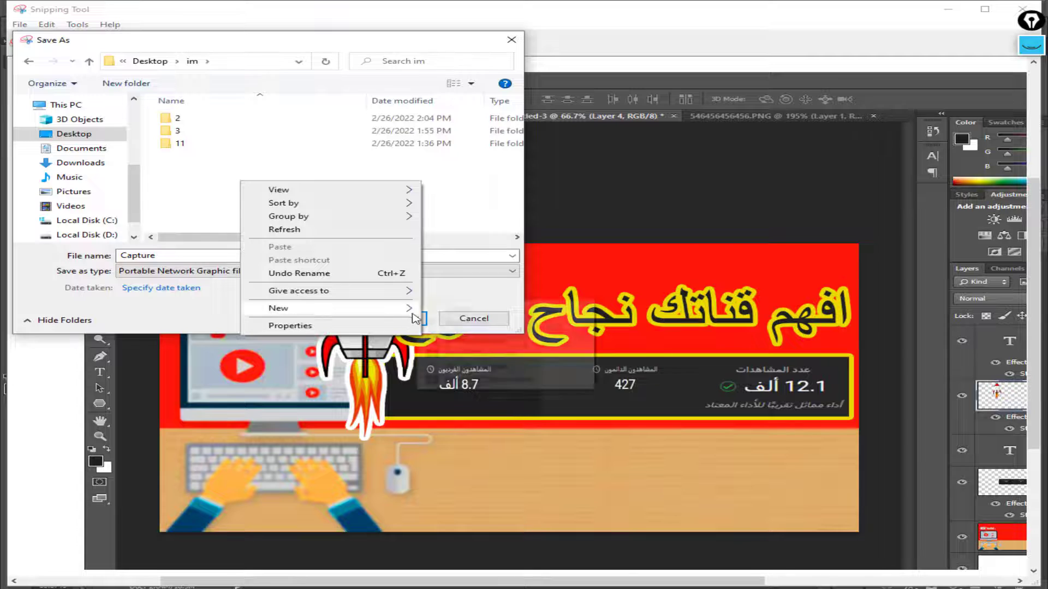
{"action": "left_click", "coordinate": [456, 309]}
{"action": "type", "text": "4"}
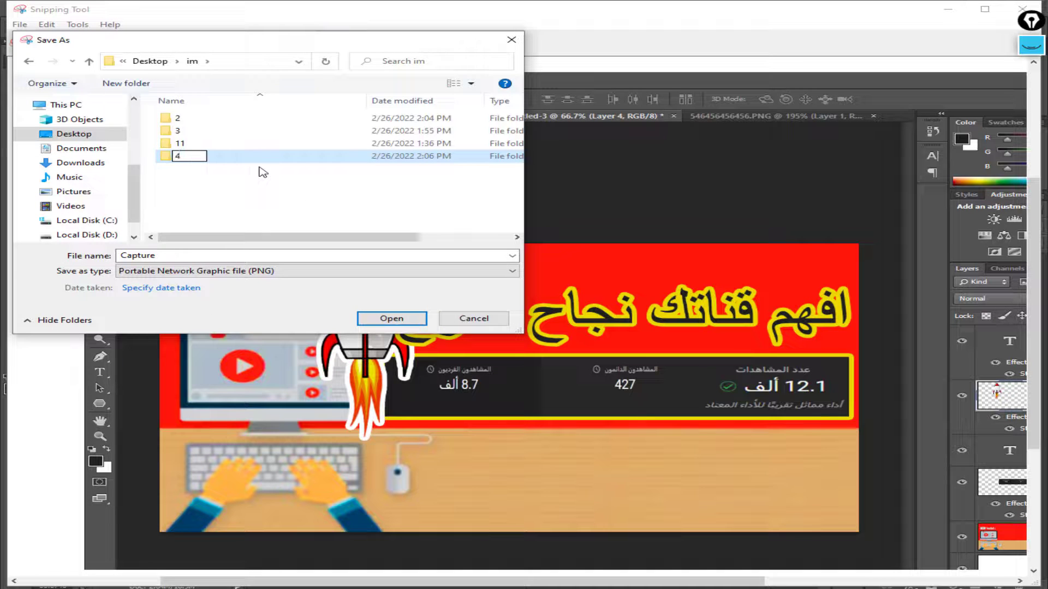
{"action": "key", "text": "Return"}
{"action": "double_click", "coordinate": [243, 159]}
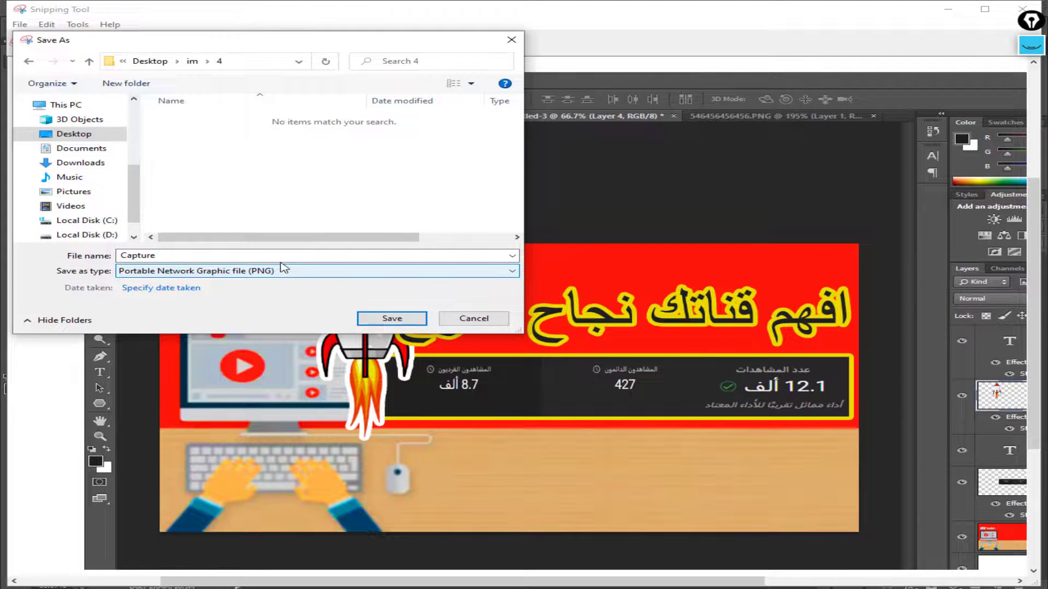
{"action": "left_click", "coordinate": [391, 319]}
{"action": "left_click", "coordinate": [1022, 9]}
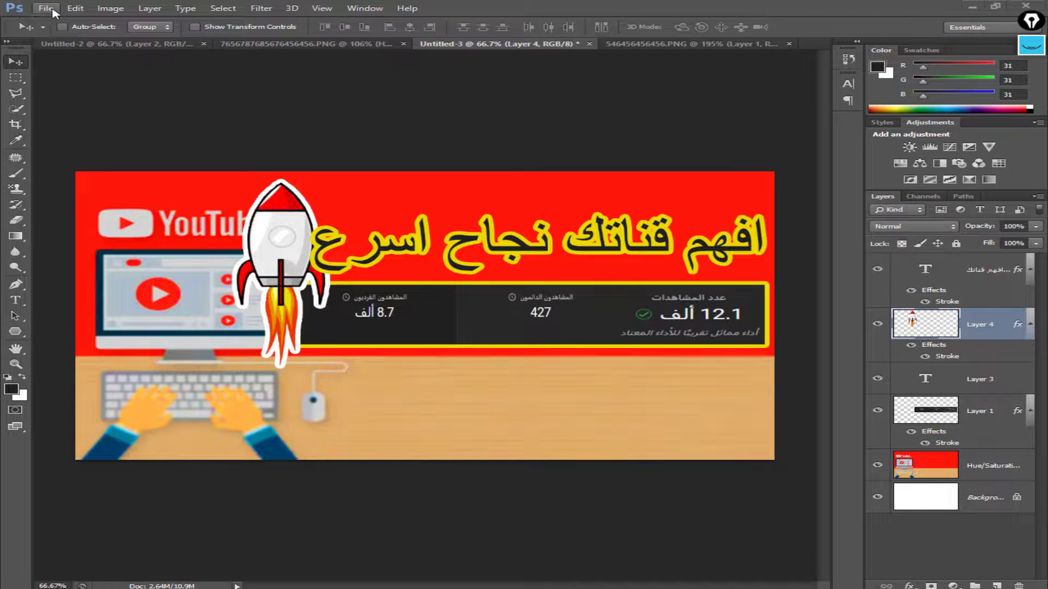
{"action": "left_click", "coordinate": [46, 9]}
{"action": "left_click", "coordinate": [92, 158]}
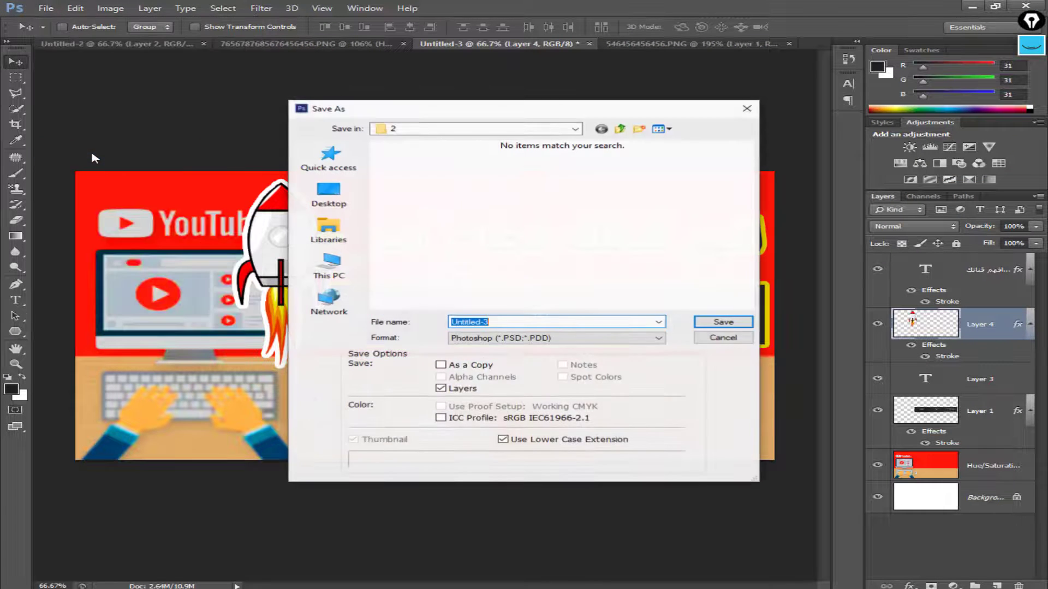
{"action": "left_click", "coordinate": [329, 193]}
{"action": "scroll", "coordinate": [469, 186], "scroll_direction": "down", "scroll_amount": 10}
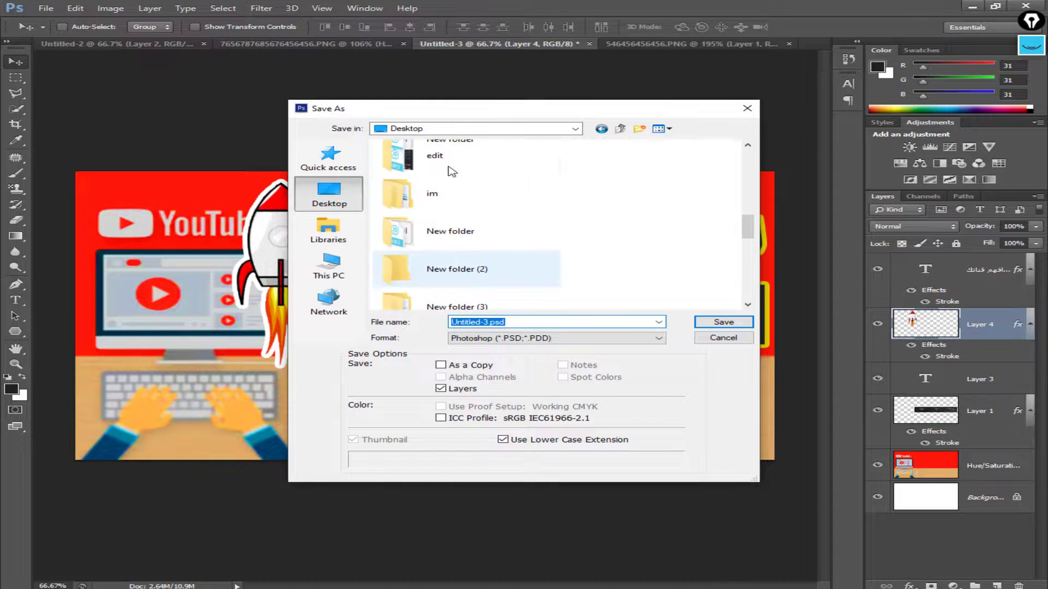
{"action": "double_click", "coordinate": [429, 195]}
{"action": "double_click", "coordinate": [403, 175]}
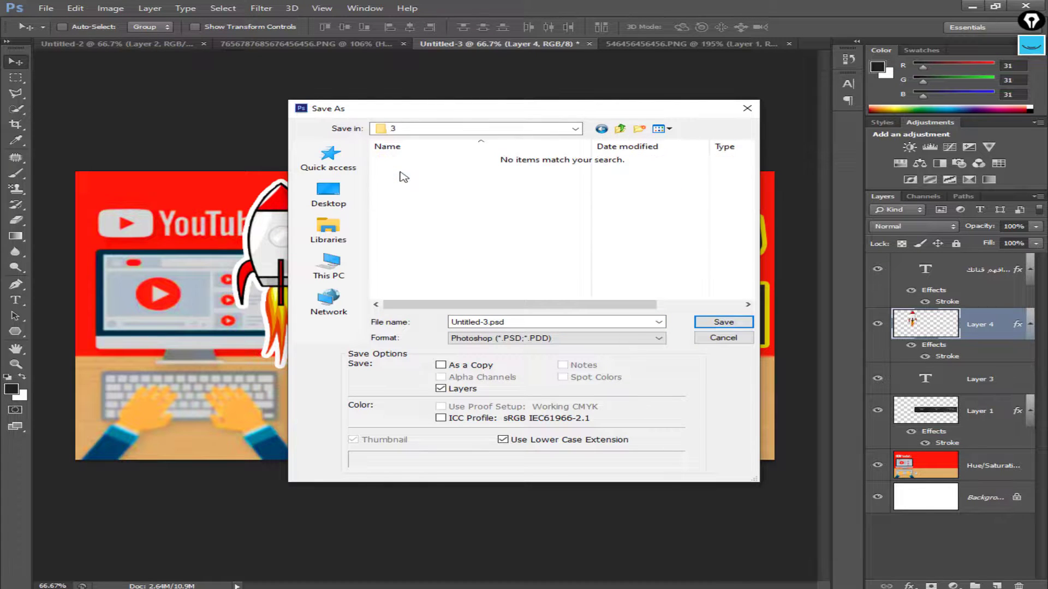
{"action": "left_click", "coordinate": [513, 338]}
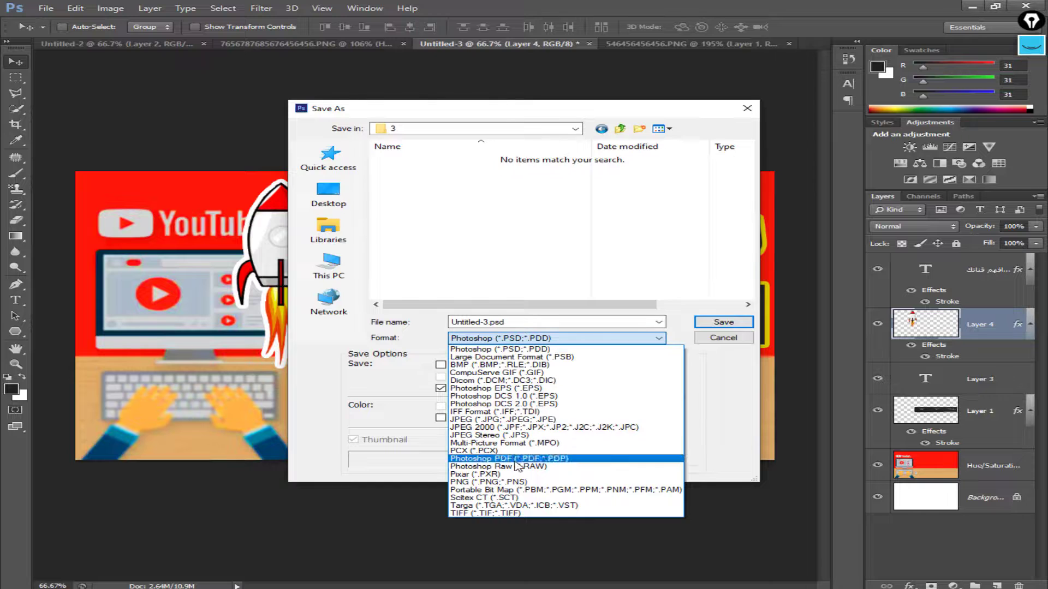
{"action": "left_click", "coordinate": [491, 482]}
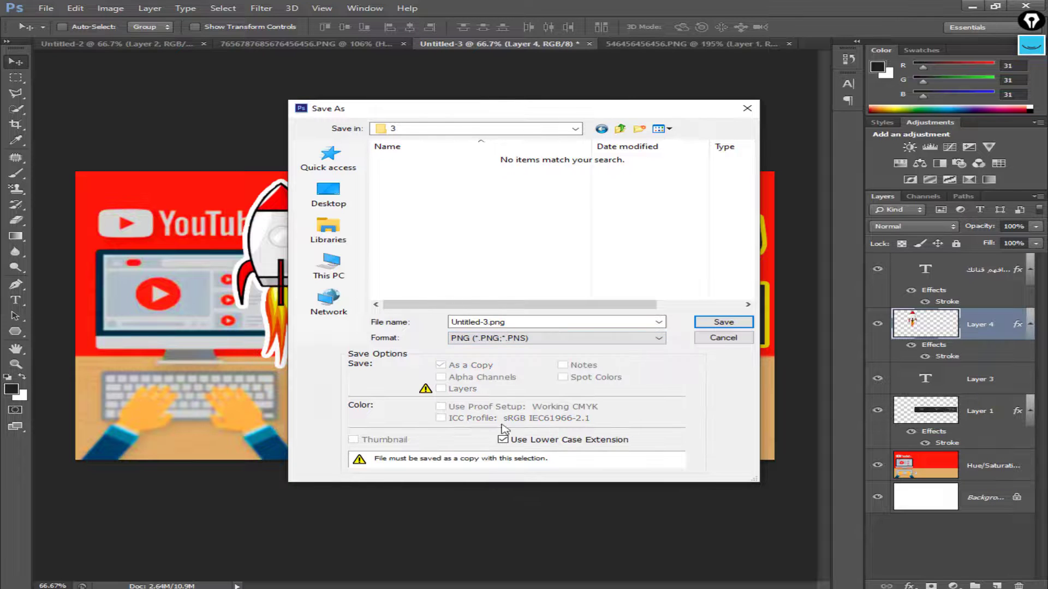
{"action": "double_click", "coordinate": [466, 322]}
{"action": "type", "text": "54645634563"}
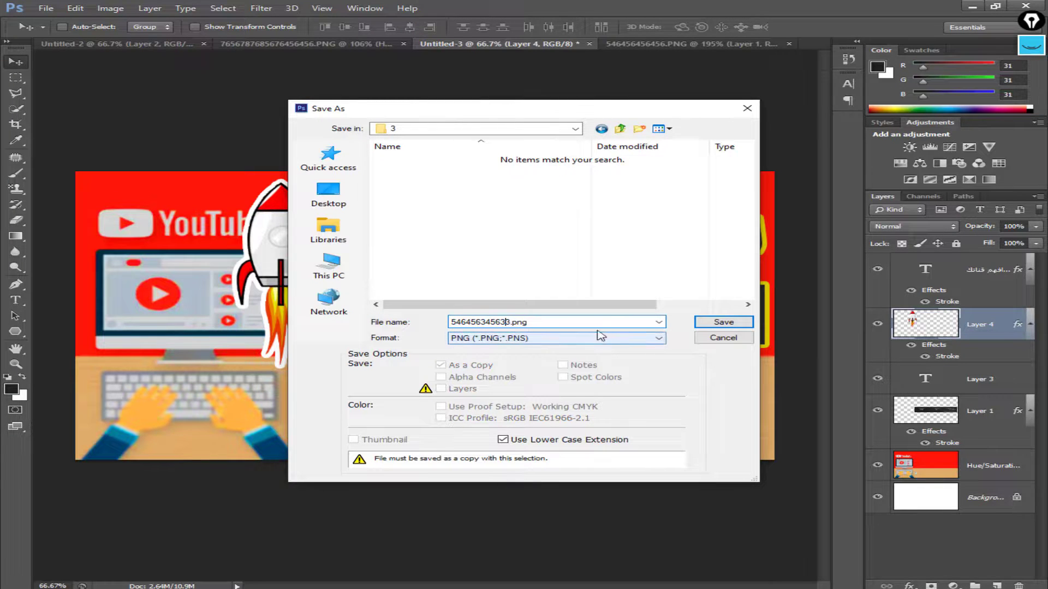
{"action": "left_click", "coordinate": [725, 323]}
{"action": "left_click", "coordinate": [567, 191]}
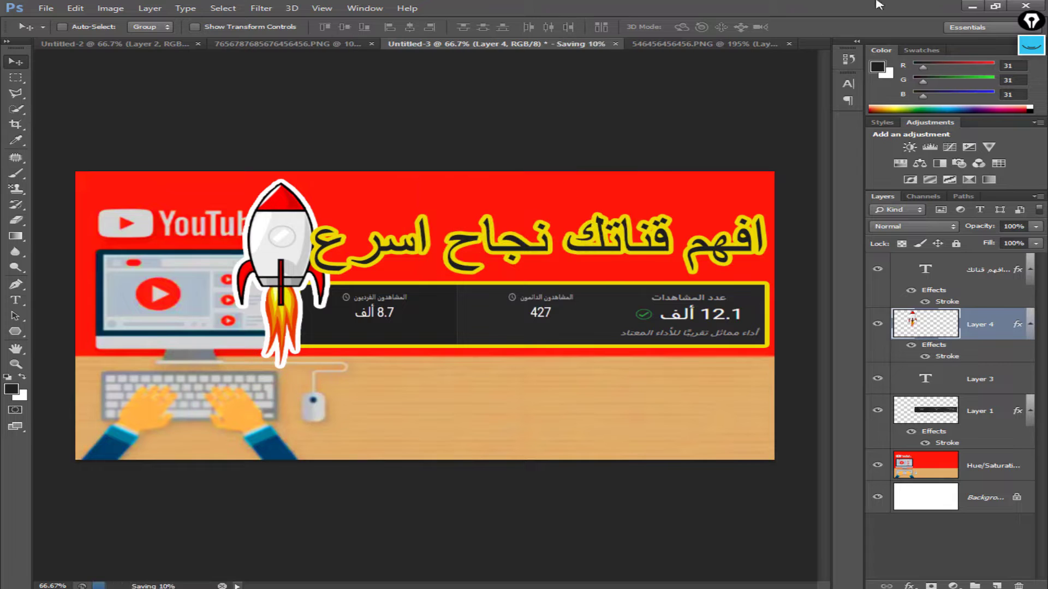
Quit Photoshop, discarding the unsaved changes in all open documents
{"action": "left_click", "coordinate": [1043, 5]}
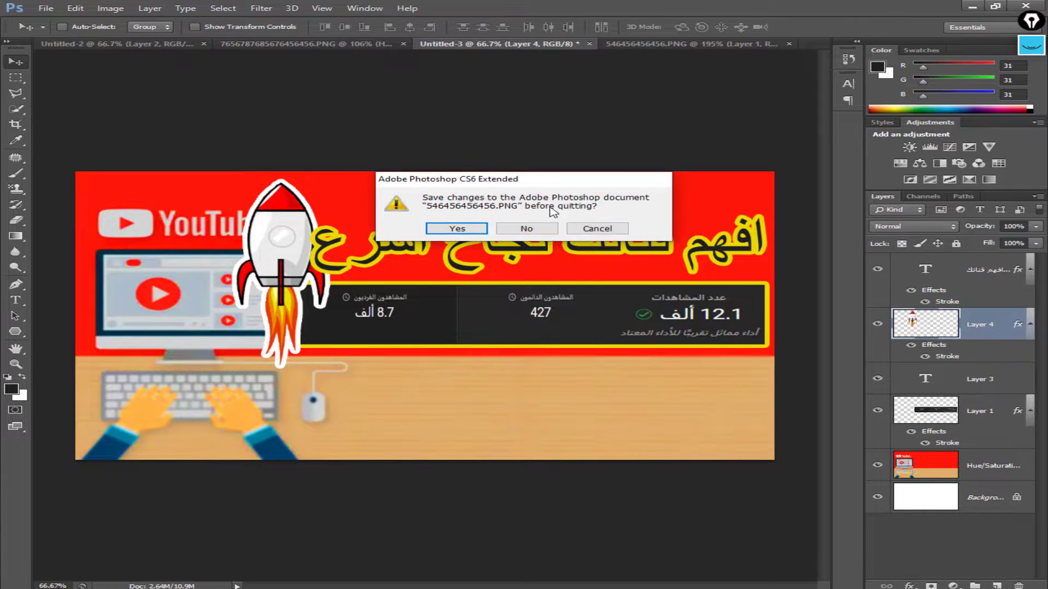
{"action": "left_click", "coordinate": [532, 228]}
{"action": "left_click", "coordinate": [533, 229]}
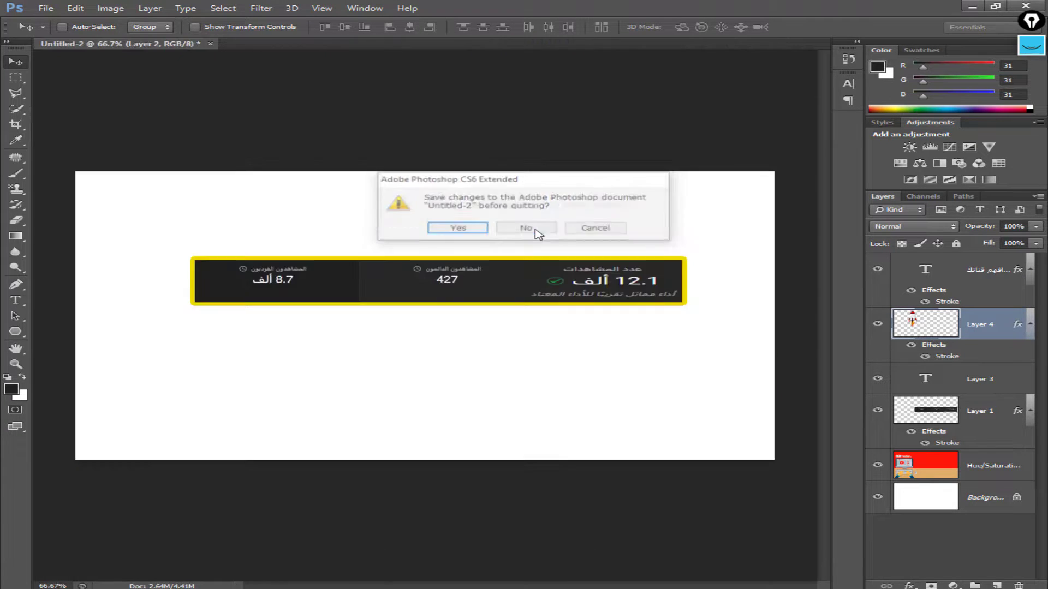
{"action": "left_click", "coordinate": [535, 230]}
{"action": "left_click", "coordinate": [961, 7]}
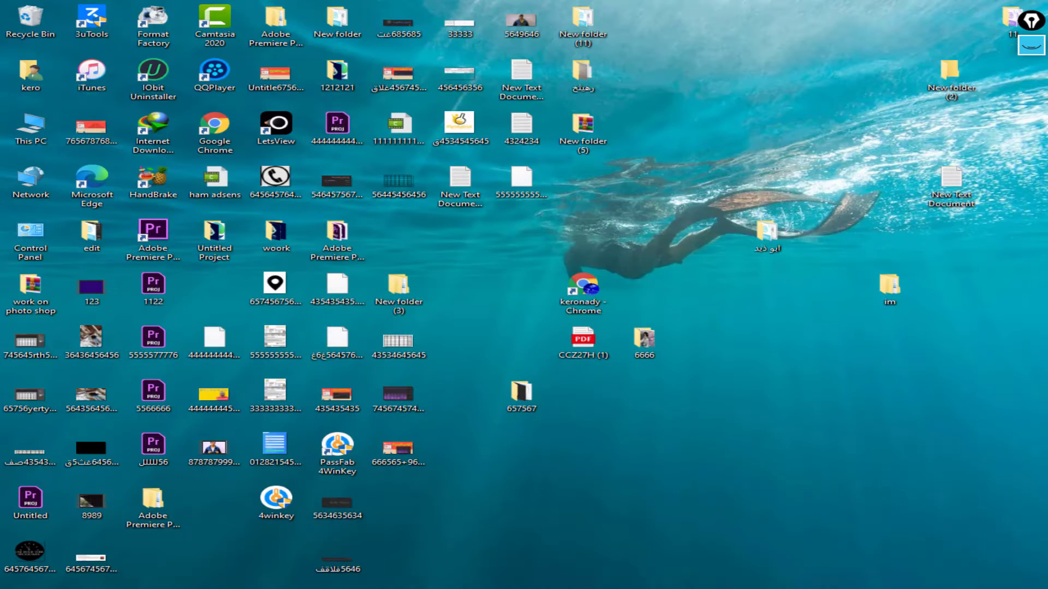